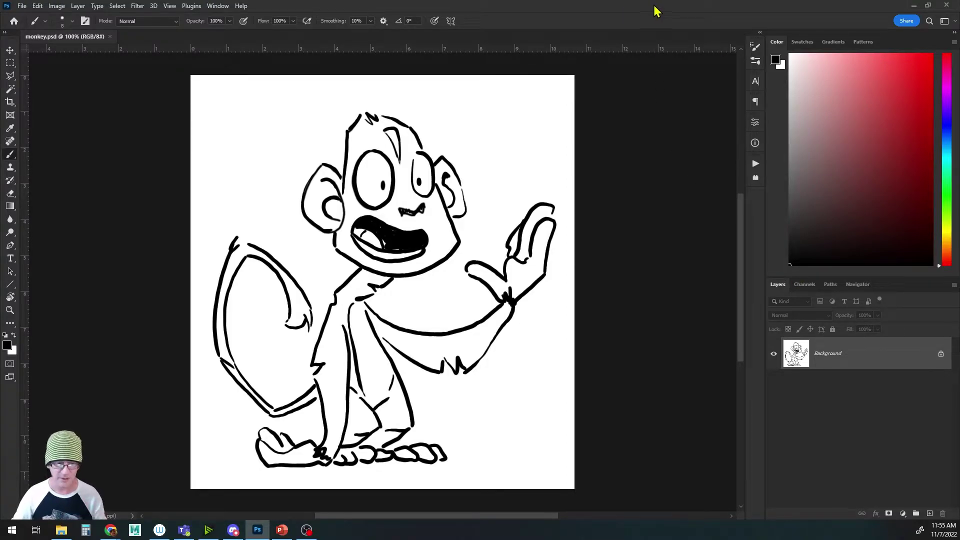
Check the image's pixel dimensions, resolution and color mode without changing them
left_click(56, 6)
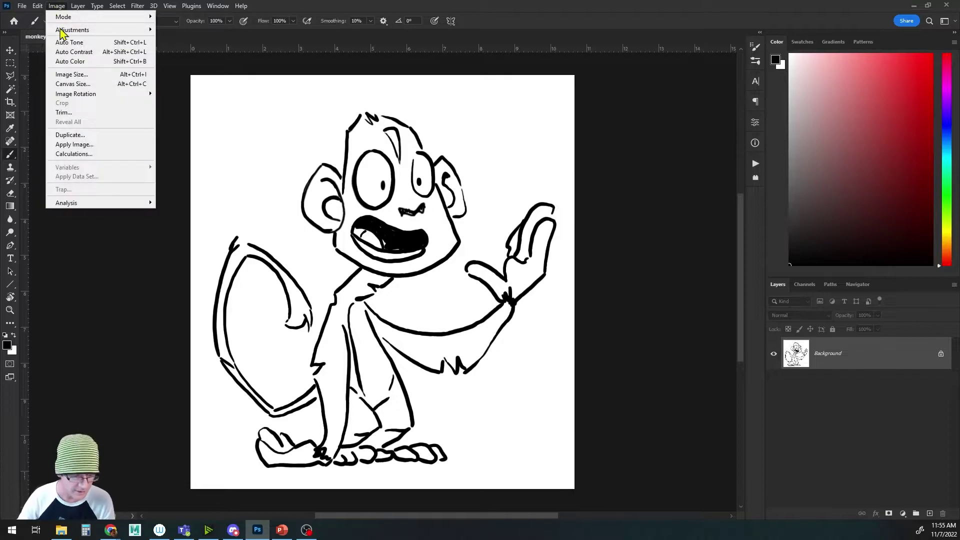
left_click(67, 74)
key("h")
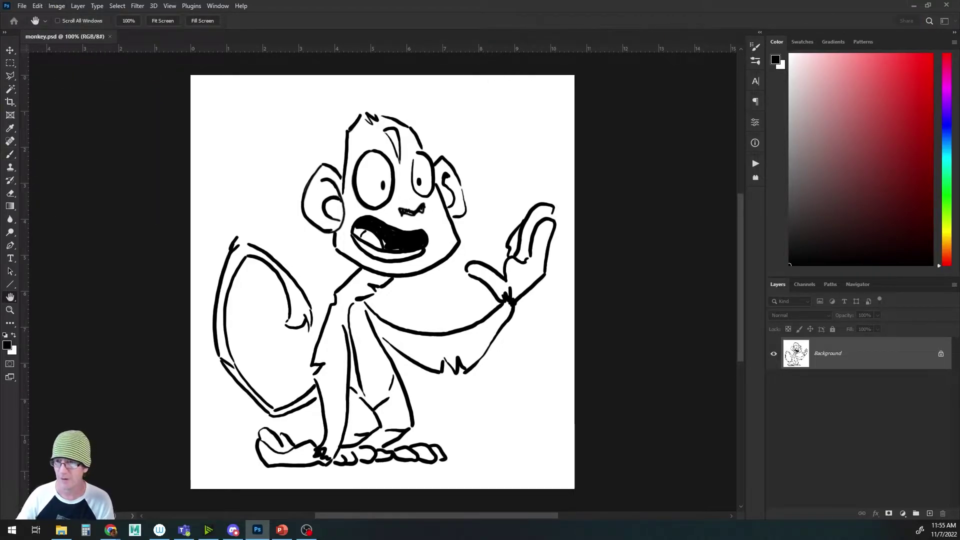
left_click_drag(452, 212, 467, 161)
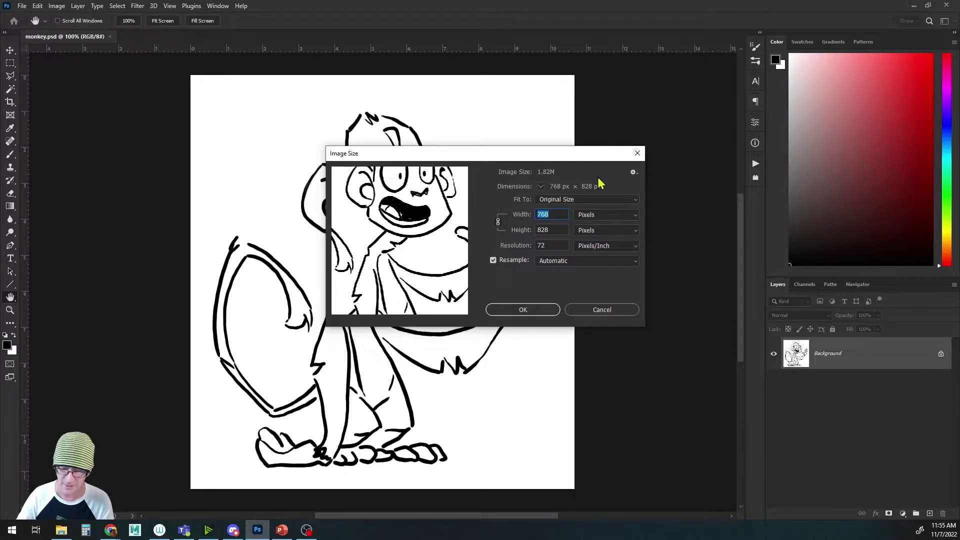
left_click(638, 153)
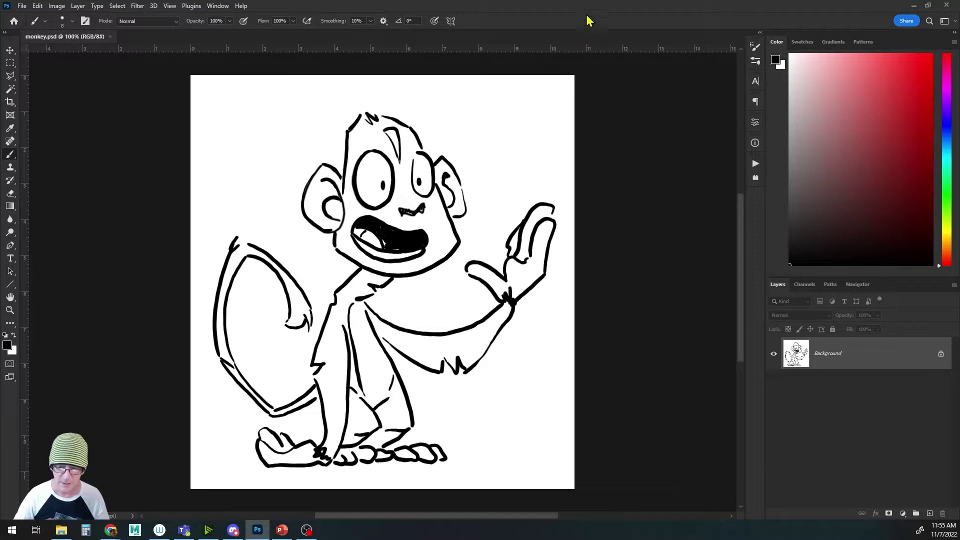
left_click(57, 6)
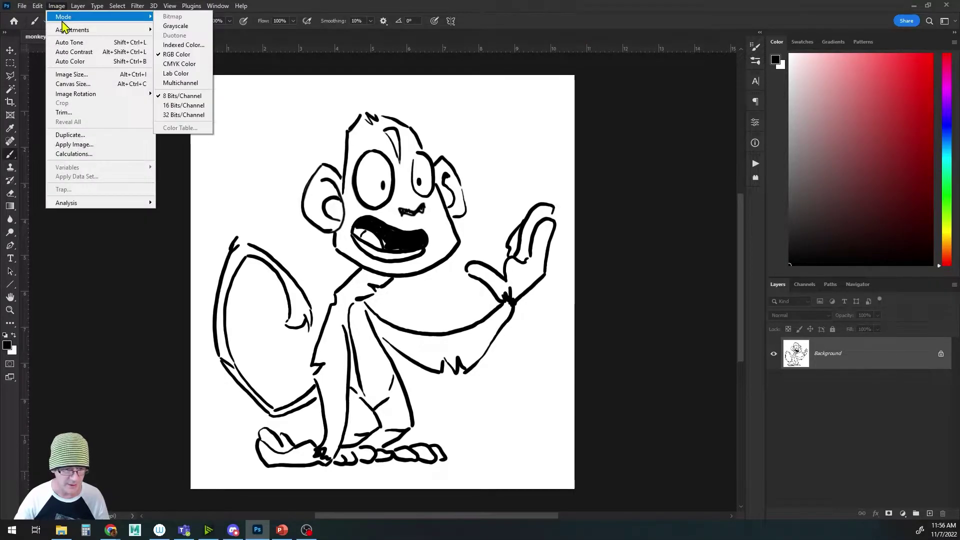
left_click(61, 10)
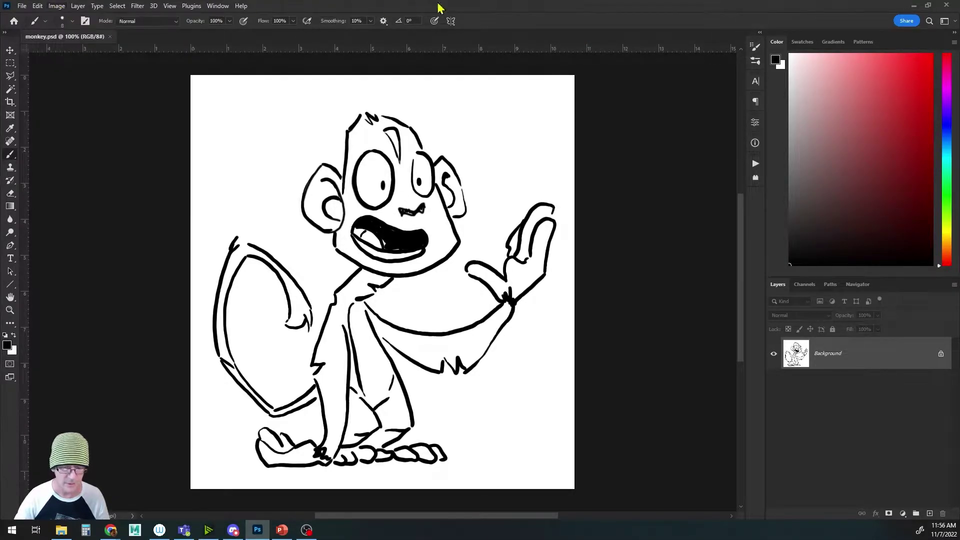
Crop the canvas slightly tighter around the monkey on all four sides and commit the crop
key("c")
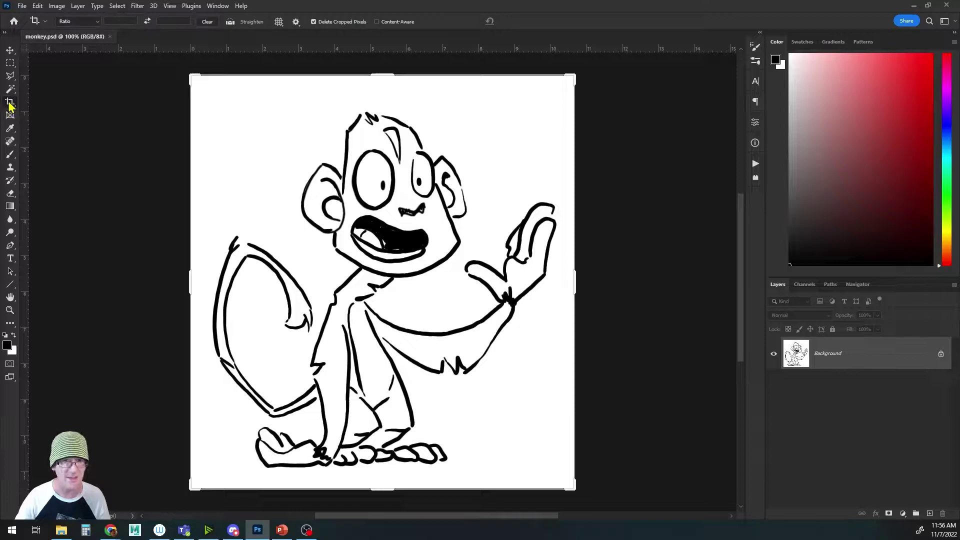
left_click_drag(382, 76, 386, 92)
left_click_drag(384, 476, 385, 458)
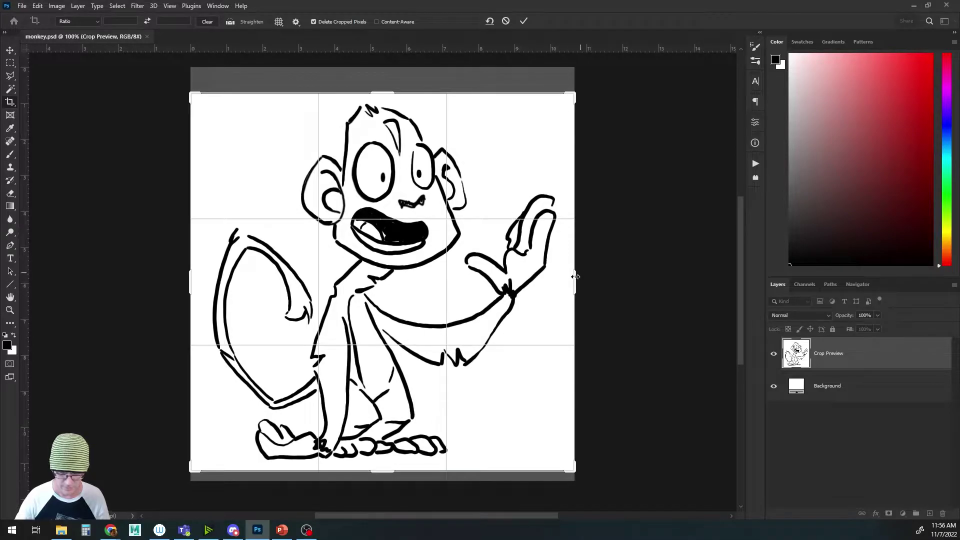
left_click_drag(574, 277, 569, 280)
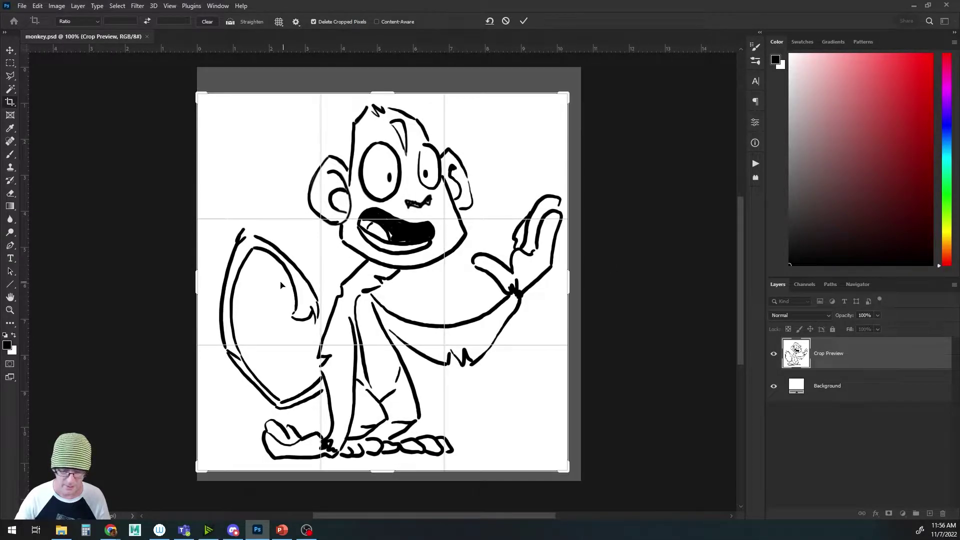
left_click_drag(198, 279, 201, 279)
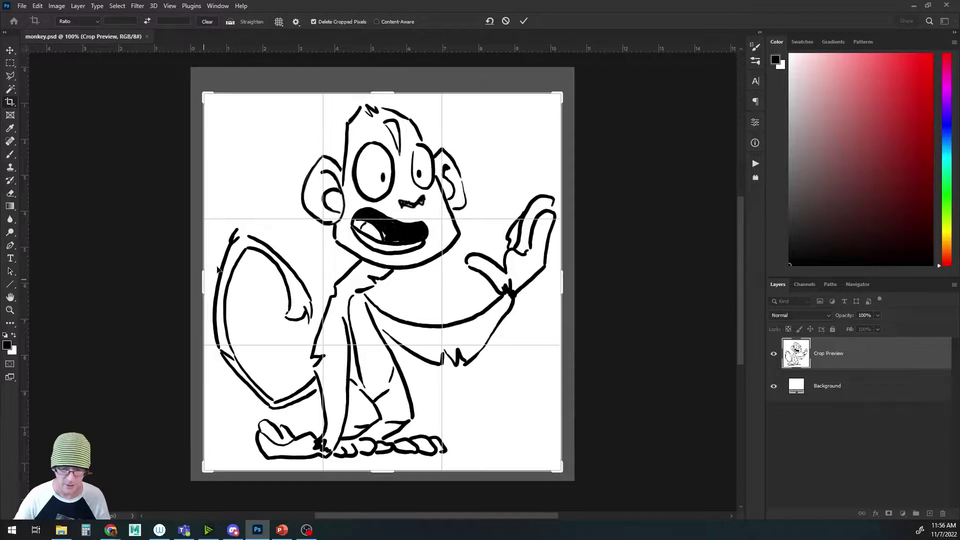
left_click(524, 21)
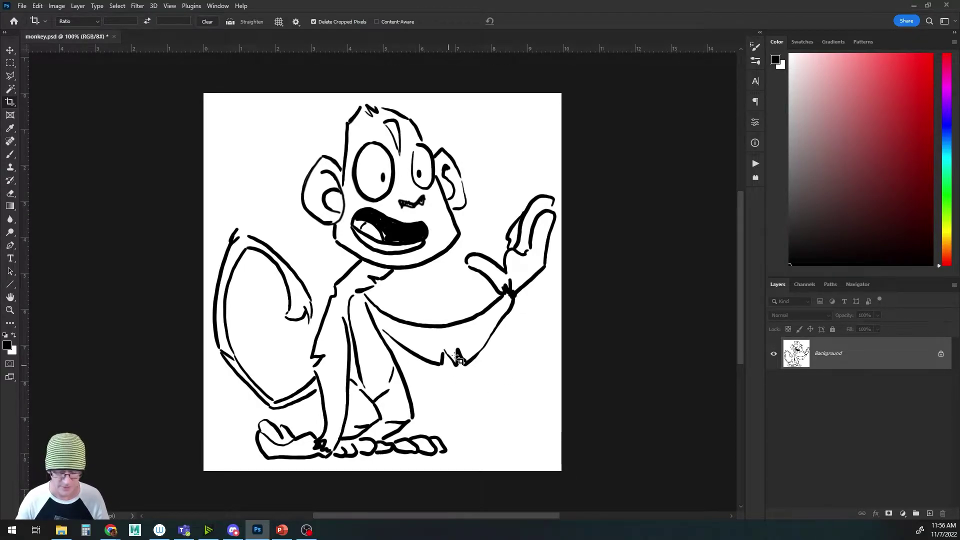
Convert the locked Background into a regular layer, keeping the name Layer 0
double_click(836, 357)
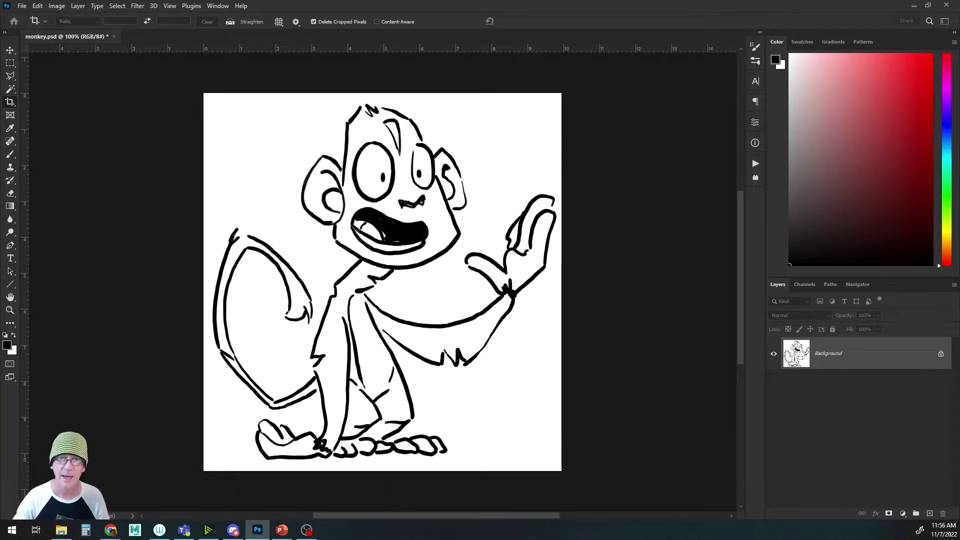
left_click_drag(571, 107, 475, 188)
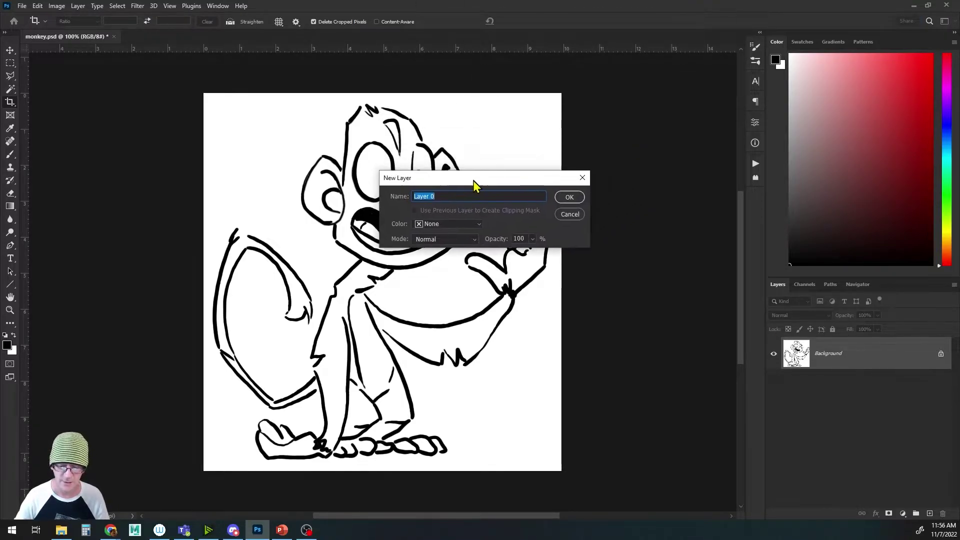
left_click(569, 196)
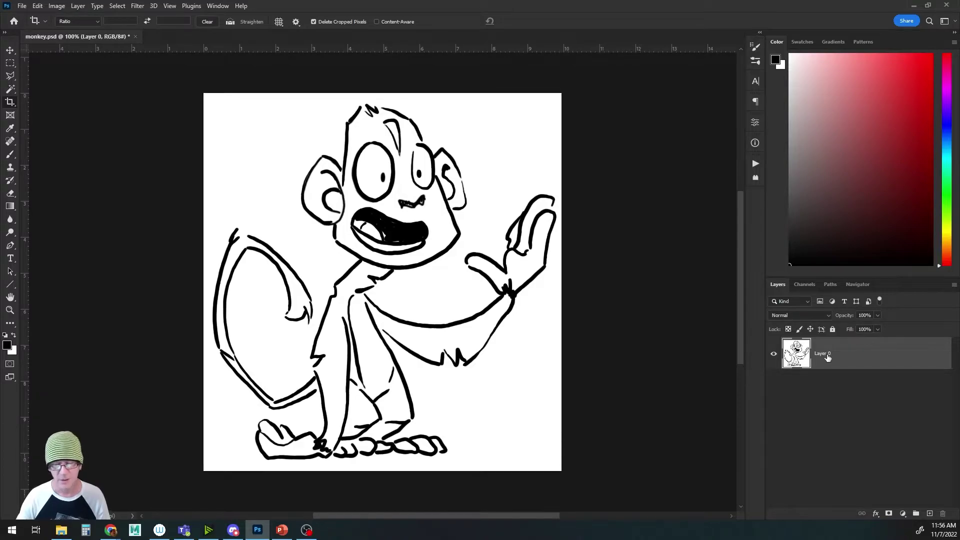
Toggle Layer 0's visibility off and on several times to examine the transparency behind it, leaving the layer visible
left_click(774, 356)
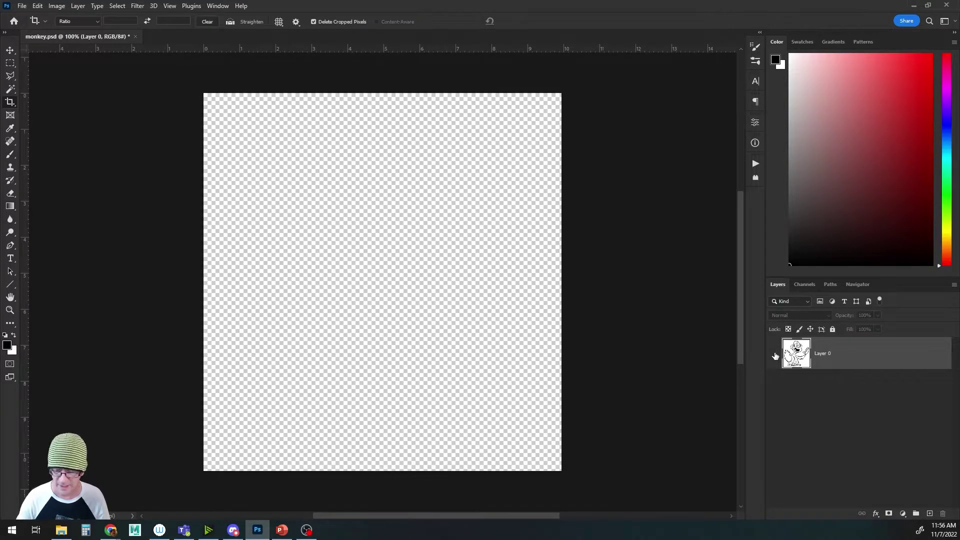
left_click(776, 356)
left_click(775, 356)
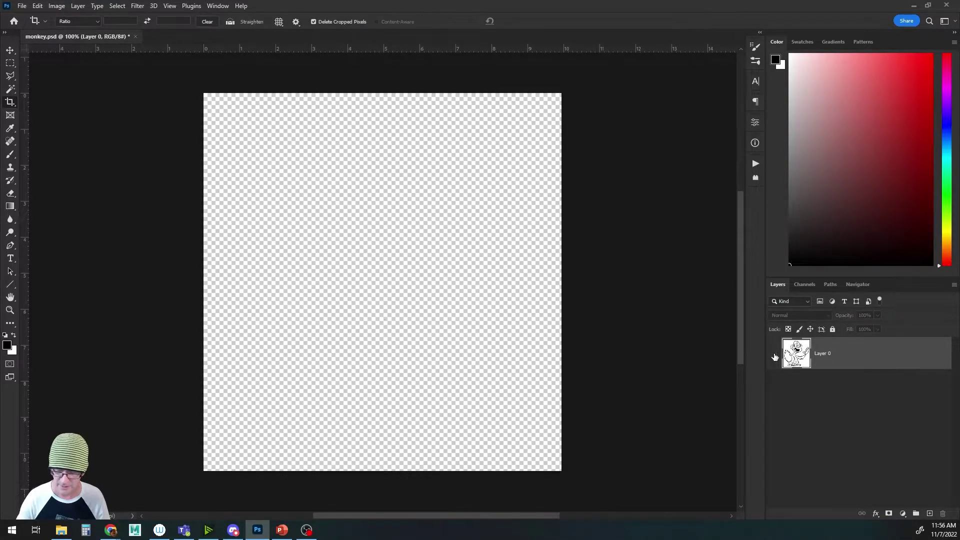
left_click(775, 357)
left_click(775, 356)
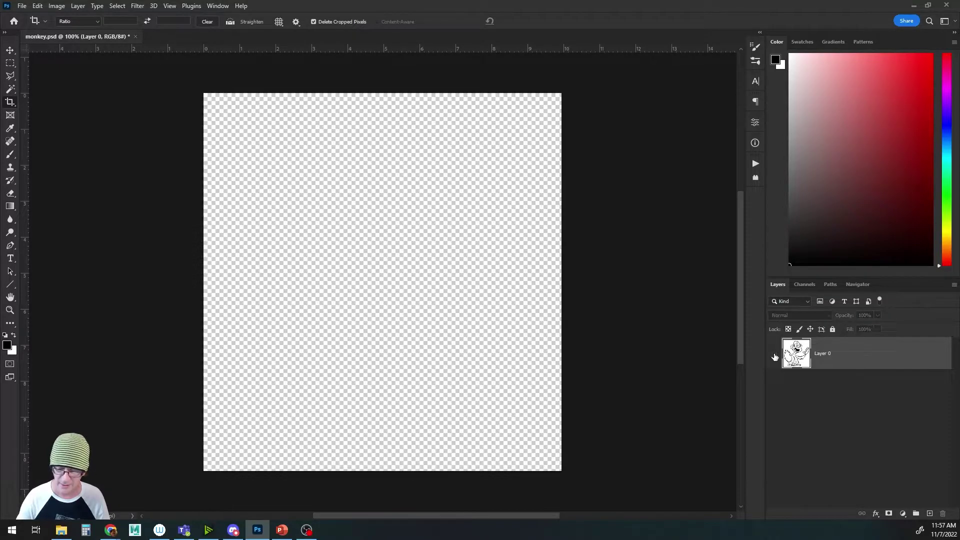
left_click(775, 356)
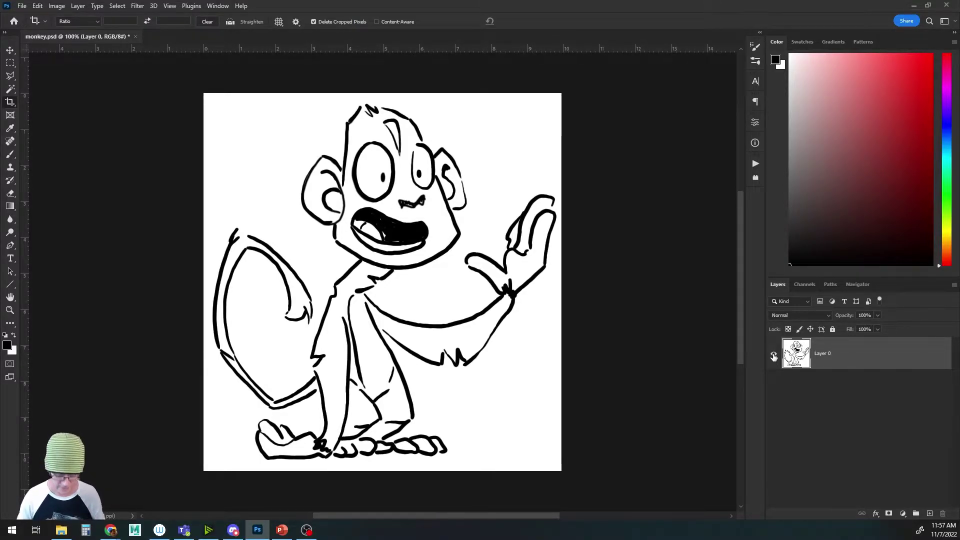
Try a Levels adjustment on Layer 0 with input levels 92, 0.52 and 215, and cancel it
key("i")
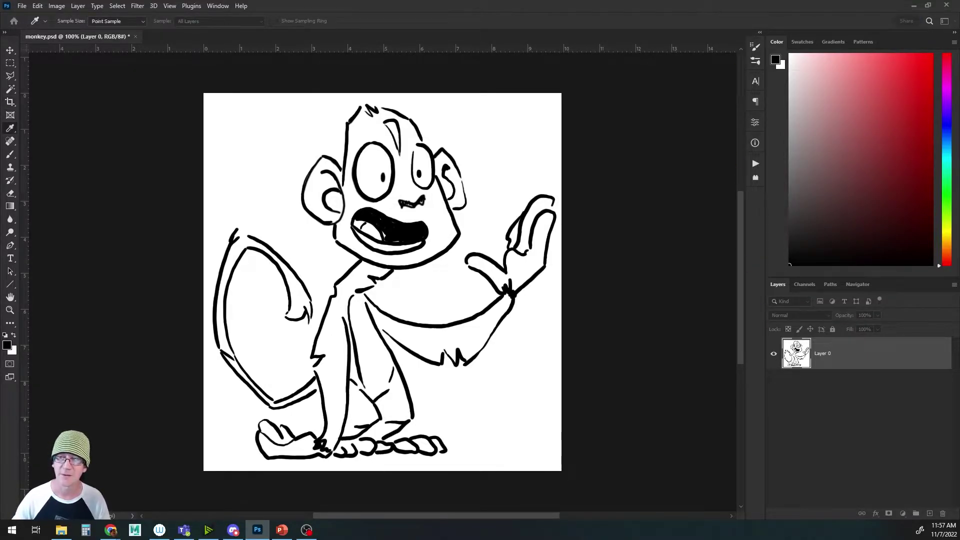
key("ctrl+l")
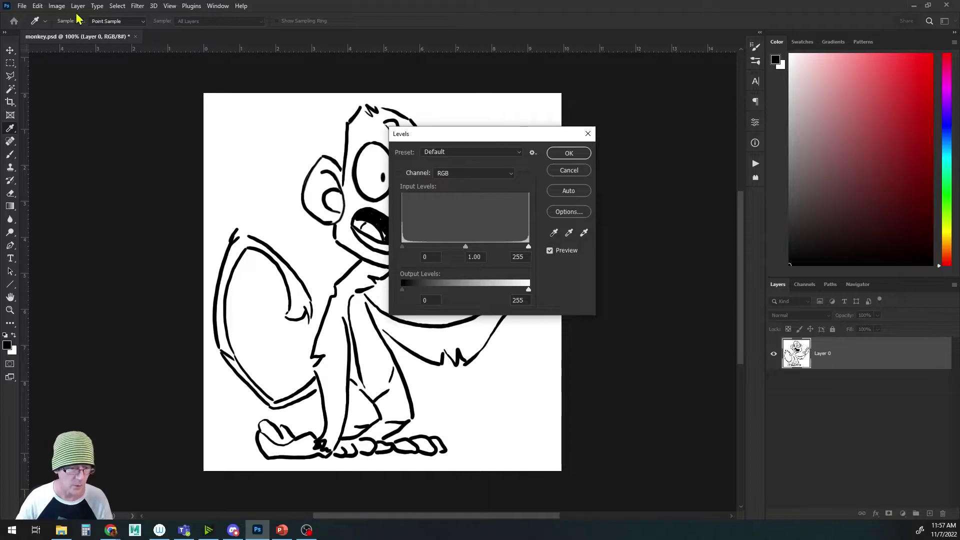
left_click(61, 7)
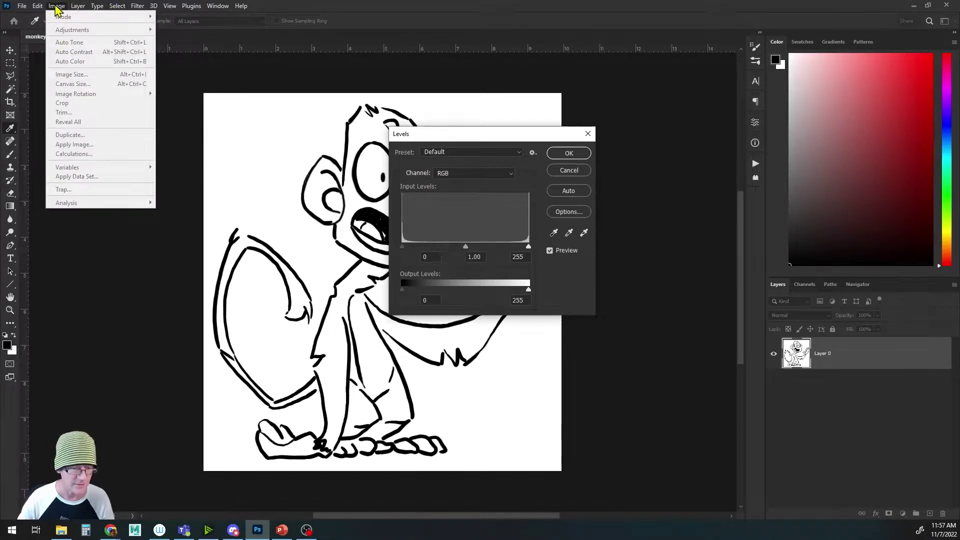
left_click(57, 8)
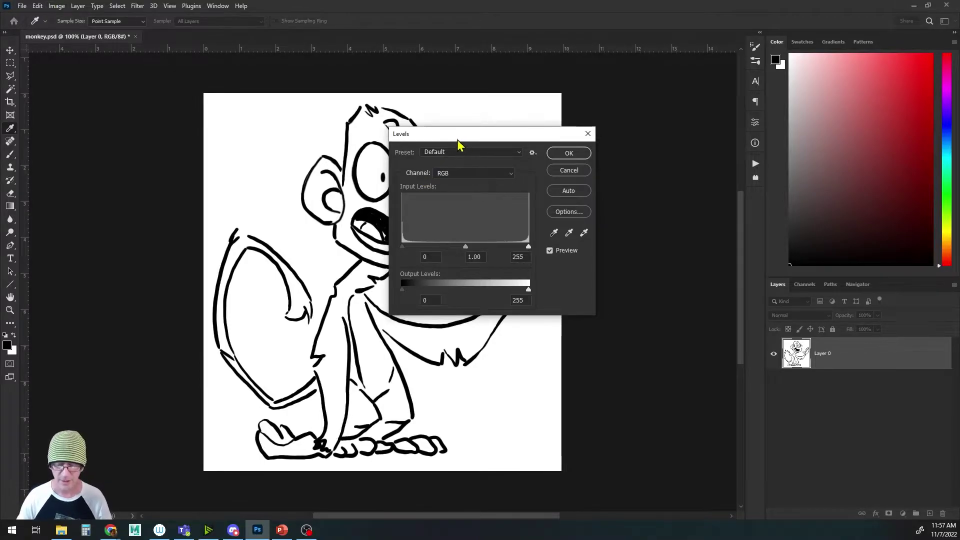
left_click_drag(458, 143, 594, 243)
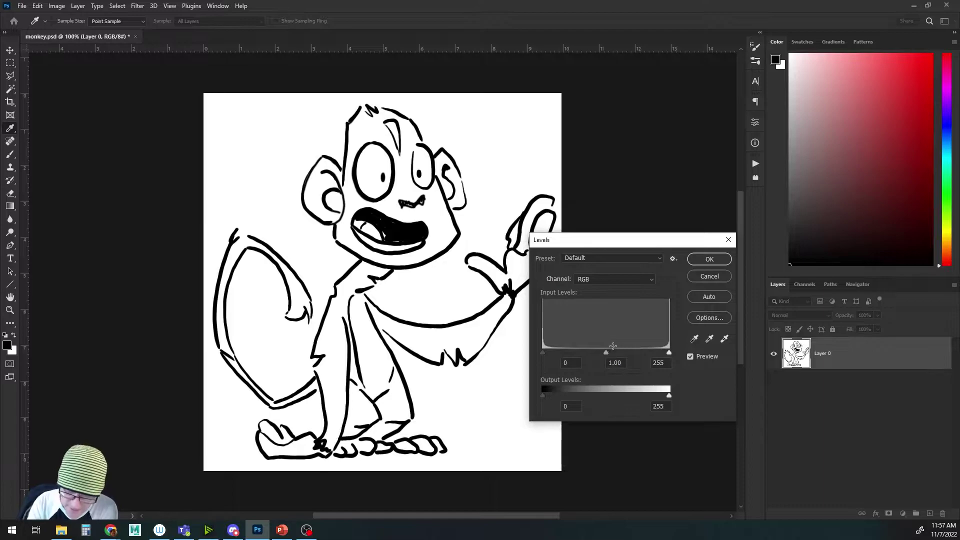
left_click_drag(606, 353, 651, 359)
left_click_drag(546, 356, 588, 358)
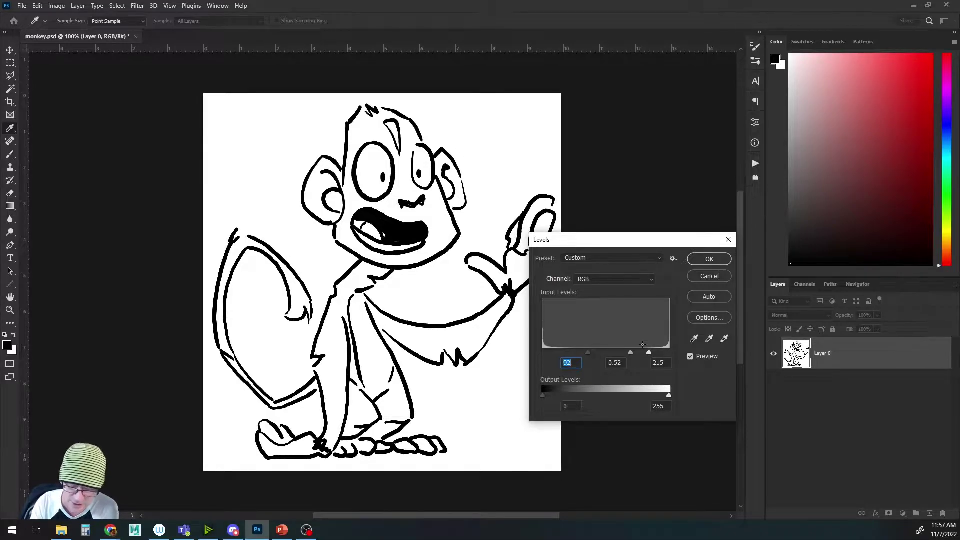
left_click(712, 278)
key("c")
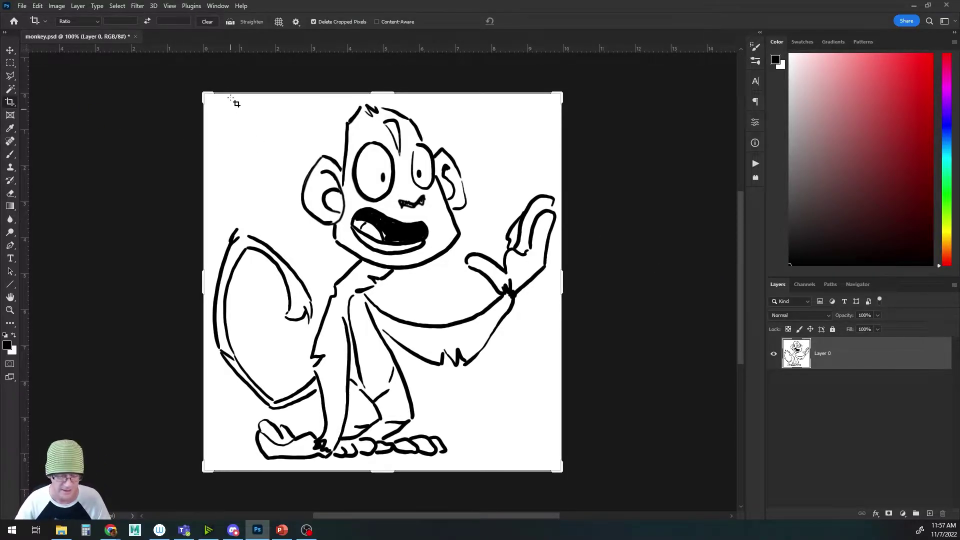
Try erasing part of the monkey's face and raised arm with the soft 250 px eraser, and undo the stroke
left_click(10, 63)
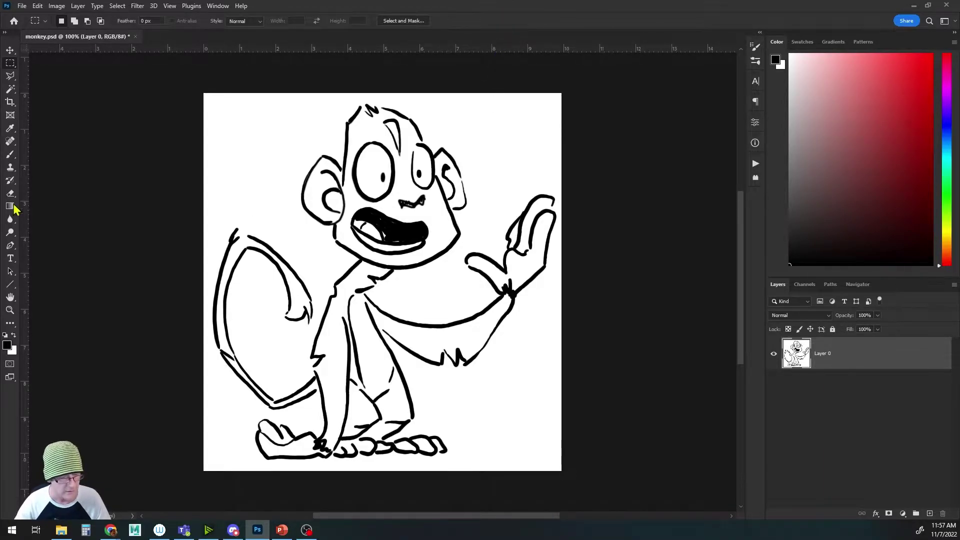
key("e")
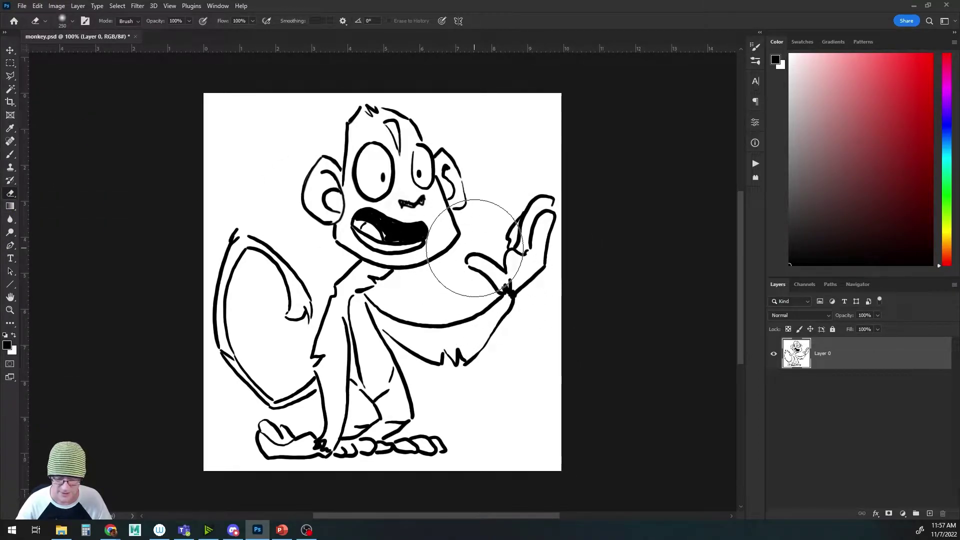
mouse_move(476, 349)
left_mouse_down()
mouse_move(483, 303)
mouse_move(446, 217)
mouse_move(467, 230)
left_mouse_up()
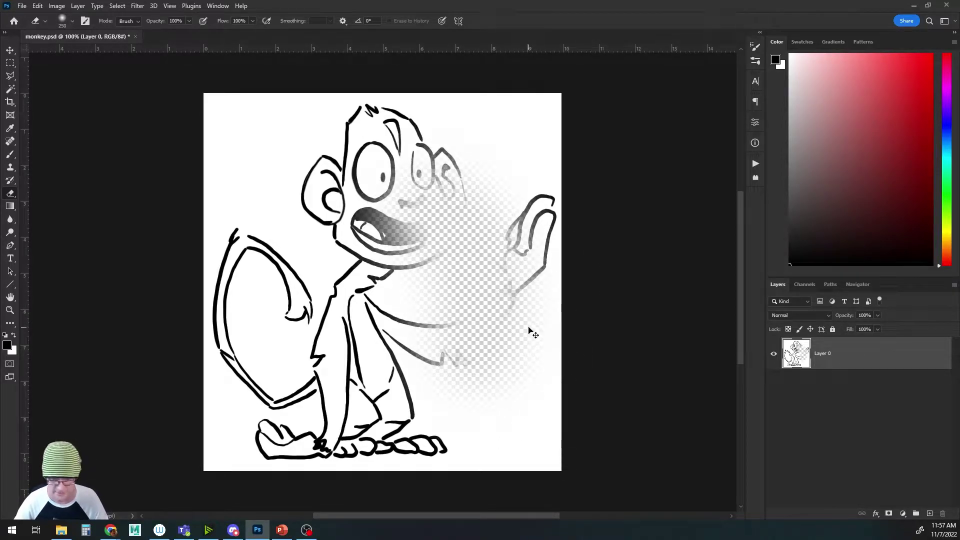
key("ctrl+z")
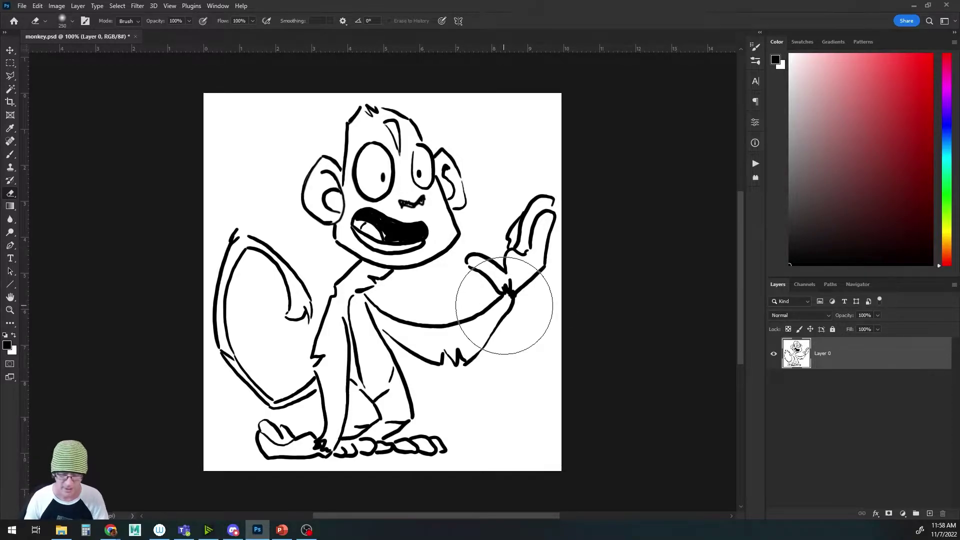
Reduce the eraser brush size to 40 px
key("bracketleft")
key("bracketleft")
key("bracketleft")
key("bracketleft")
key("bracketleft")
key("bracketleft")
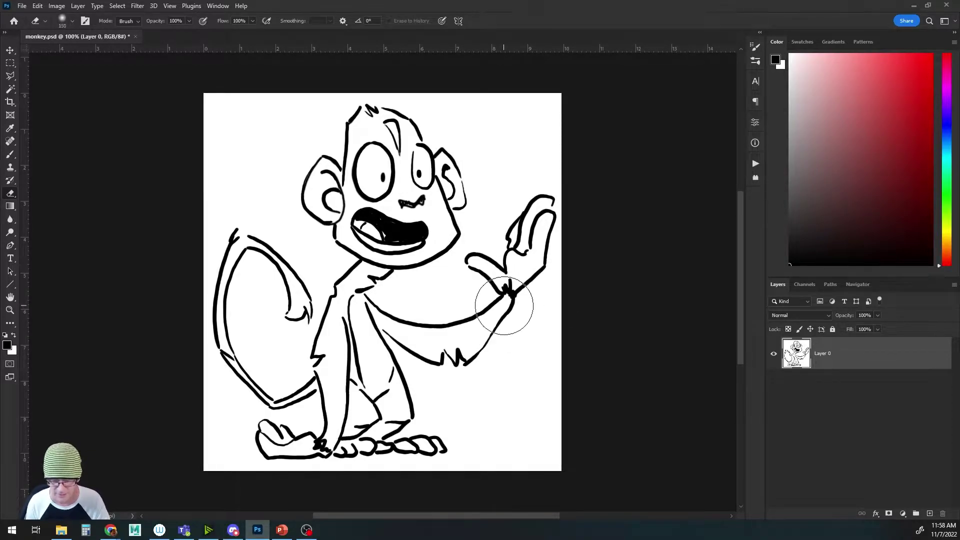
key("bracketleft")
key("bracketleft")
key("bracketleft")
key("bracketleft")
key("bracketleft")
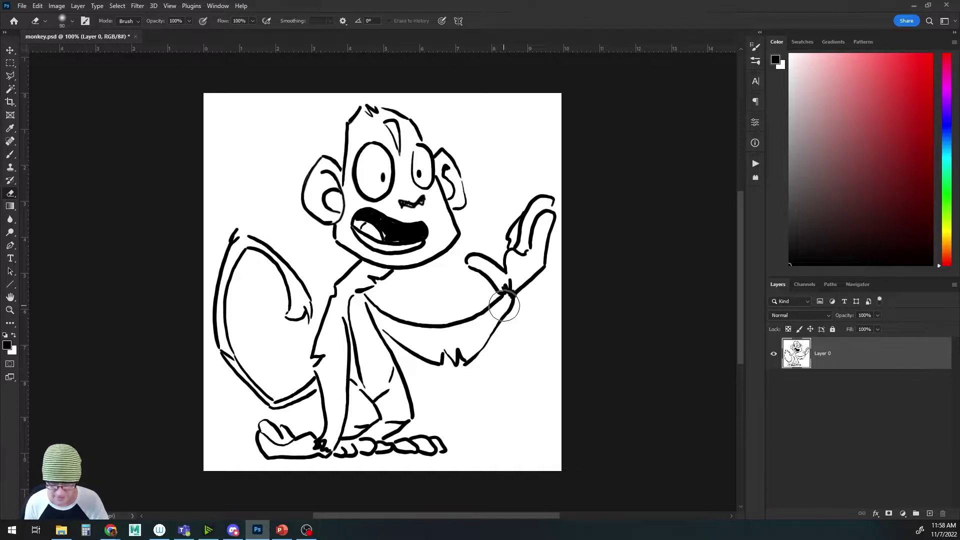
key("bracketright")
key("bracketright")
key("bracketright")
key("bracketright")
key("bracketright")
key("bracketright")
key("bracketright")
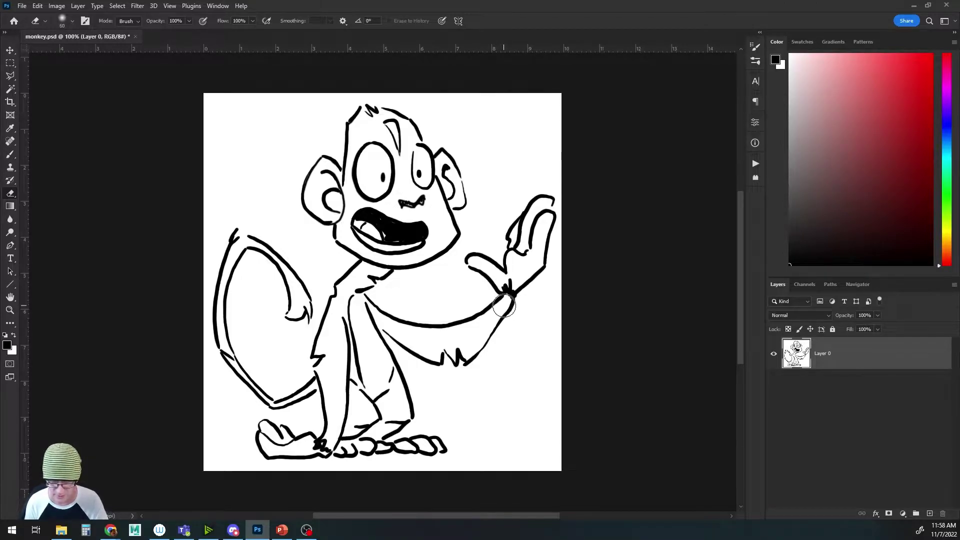
key("bracketleft")
key("bracketleft")
key("bracketleft")
key("bracketleft")
key("bracketleft")
key("bracketleft")
key("bracketleft")
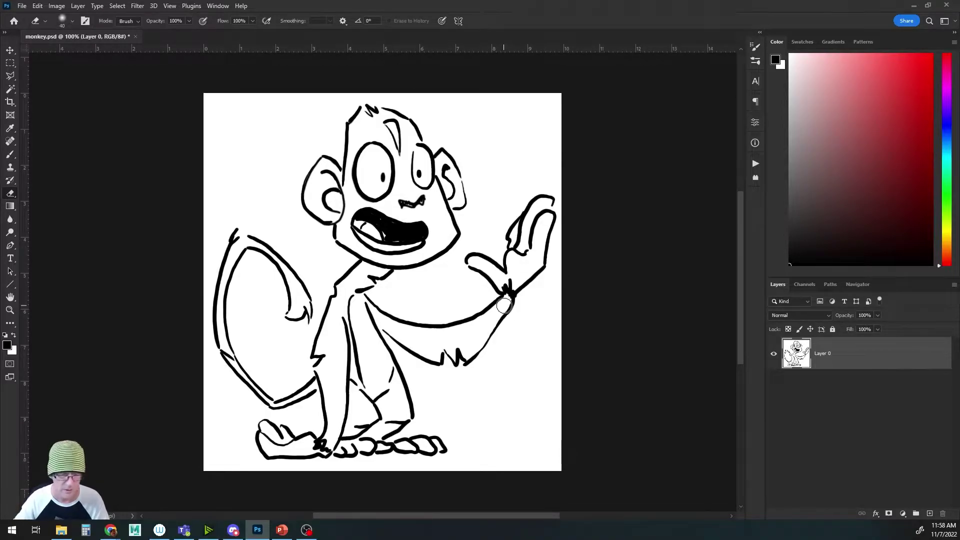
Raise the eraser's hardness to its maximum and erase a hard-edged horizontal band across the monkey's face and ears
left_click(74, 22)
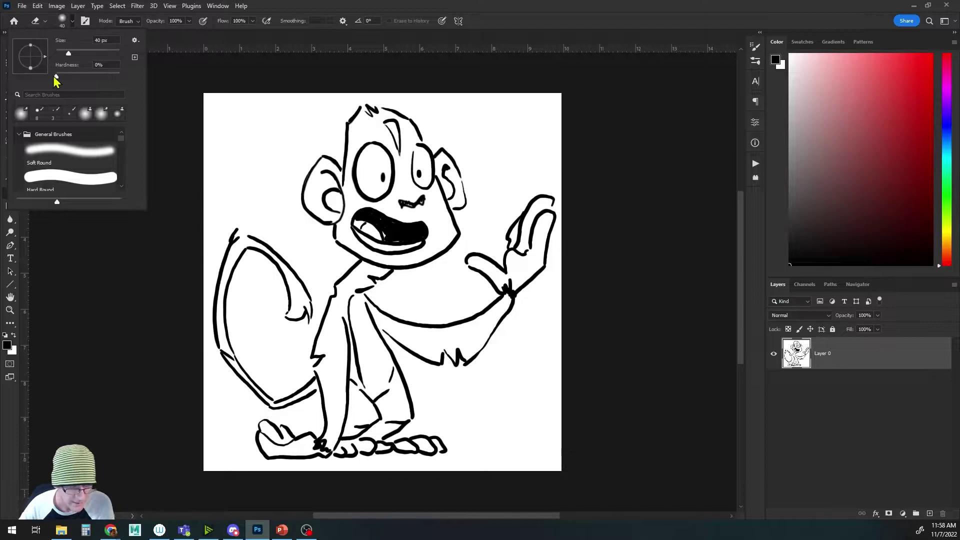
left_click(56, 76)
left_click_drag(58, 79, 137, 85)
left_click(263, 194)
left_click_drag(263, 194, 496, 202)
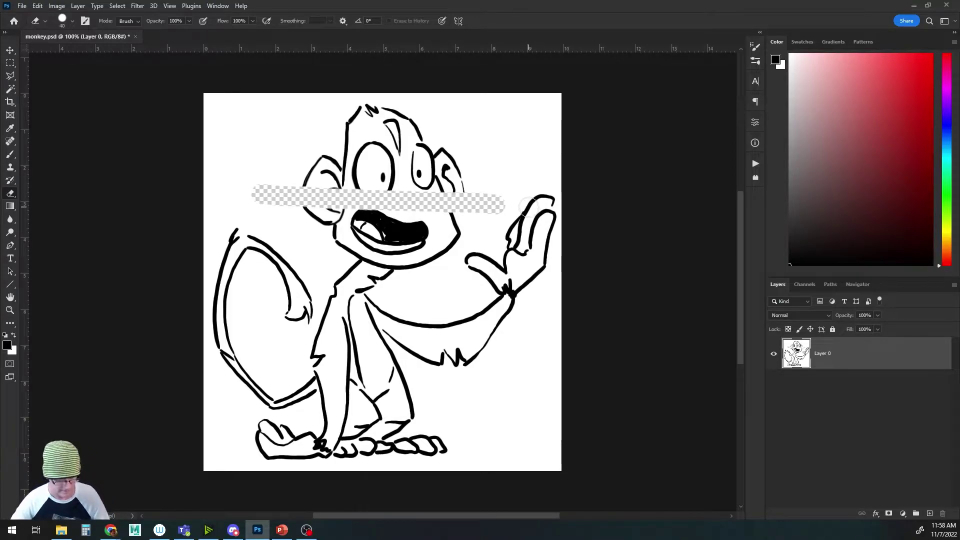
Undo the hard-edged band, try erasing a soft-edged band across the monkey's face at 0% hardness, and undo that stroke too
key("ctrl+z")
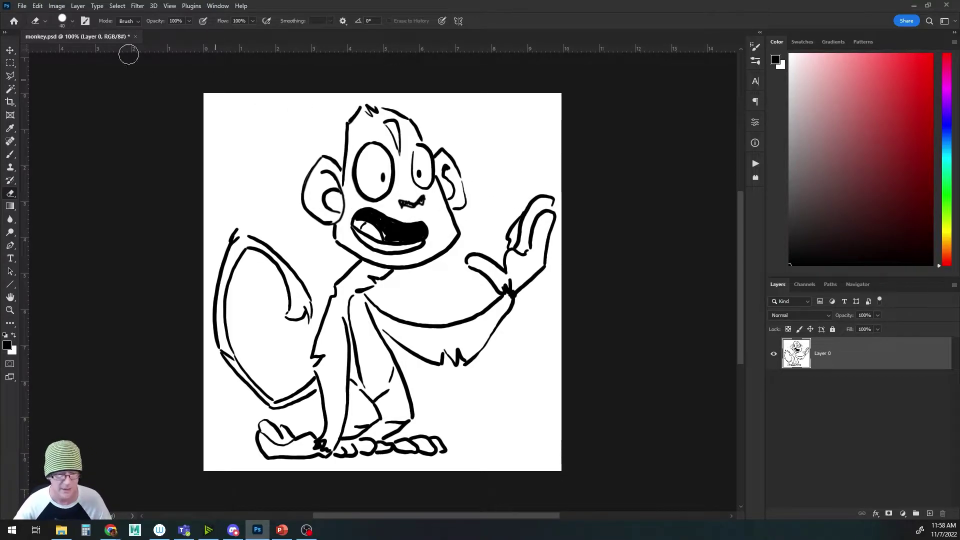
left_click(73, 26)
left_click(75, 79)
left_click(274, 185)
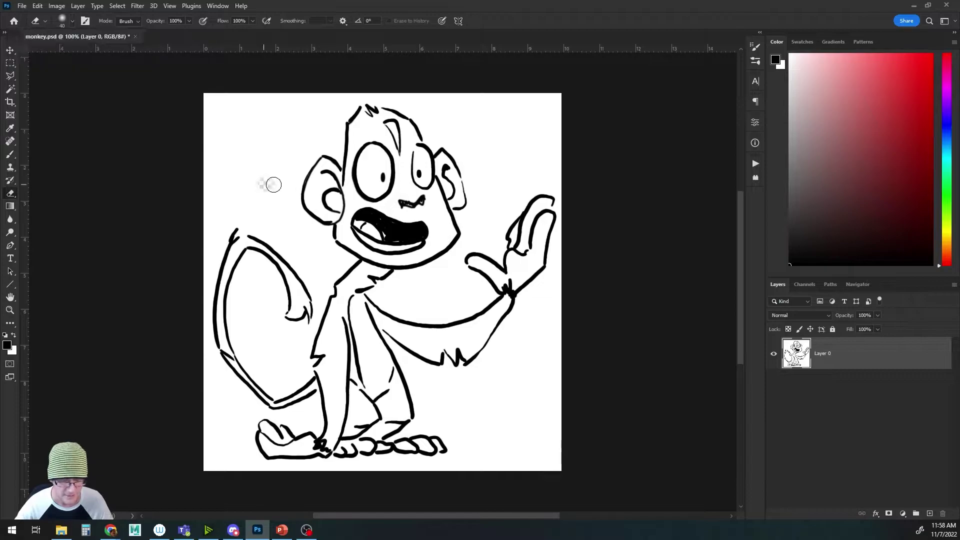
left_click_drag(274, 185, 506, 193)
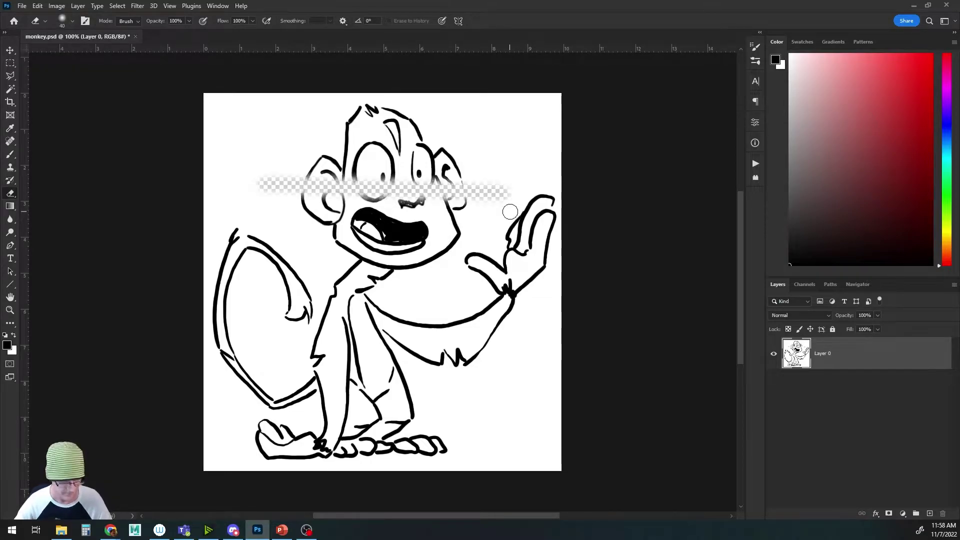
key("ctrl+z")
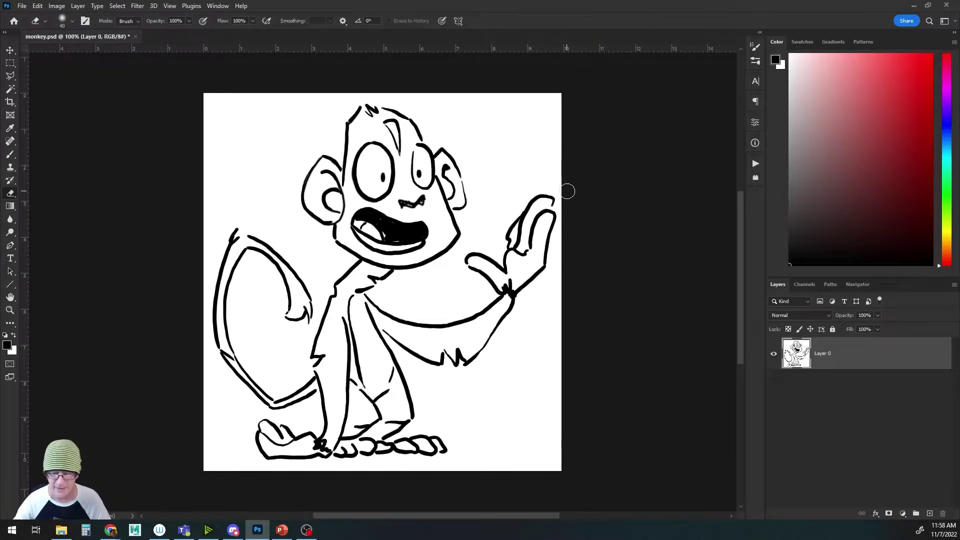
Set the 40 px eraser's hardness to 100%
left_click(73, 25)
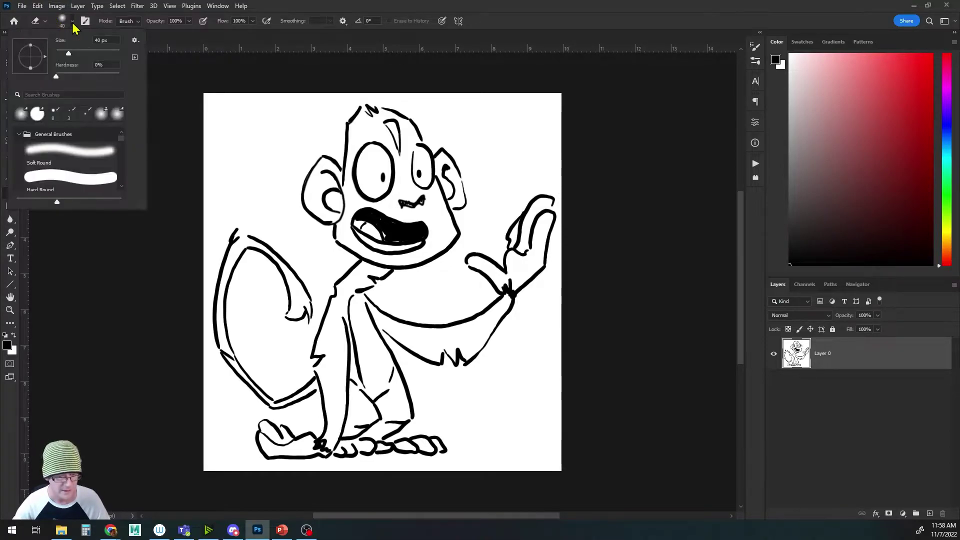
left_click_drag(56, 76, 120, 76)
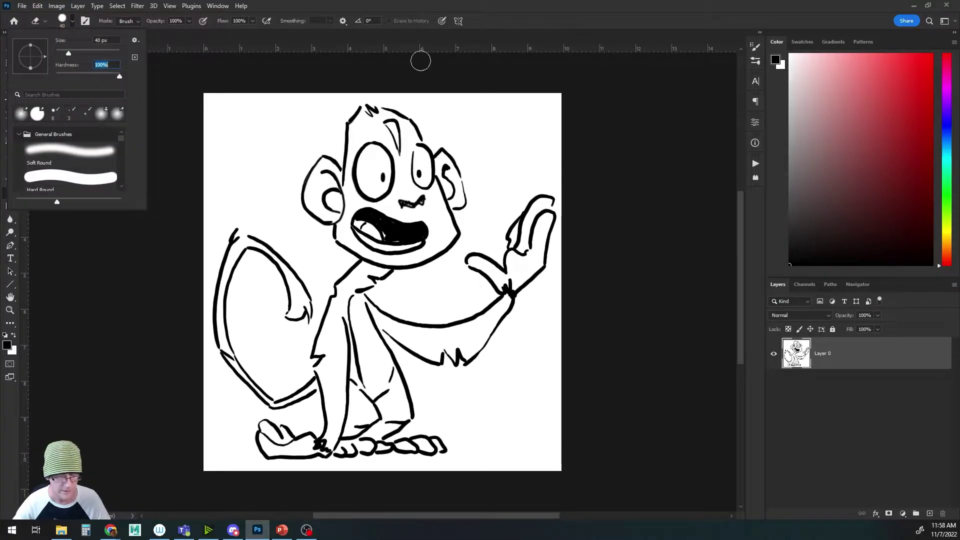
key("Return")
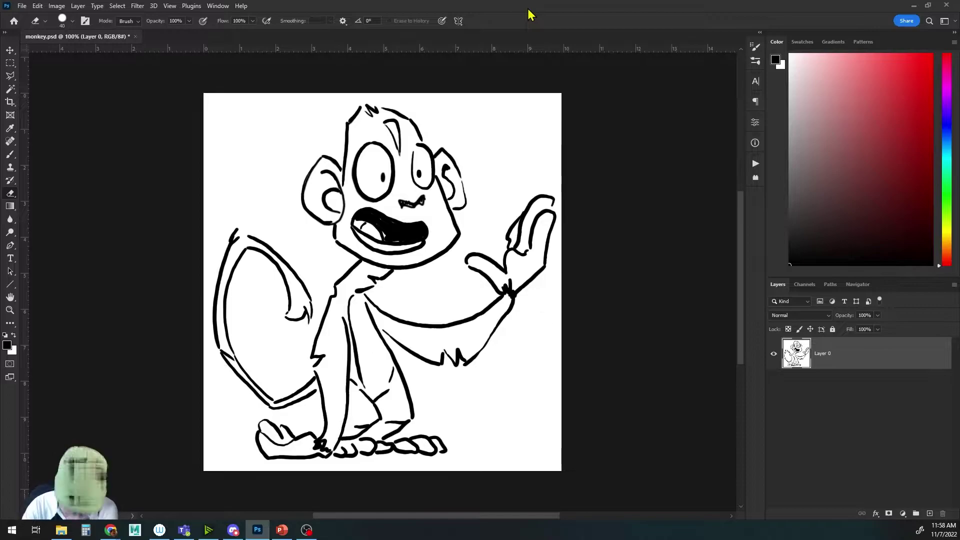
Erase the white background around the monkey to transparency, leaving a white margin along its outline
mouse_move(541, 316)
left_mouse_down()
mouse_move(537, 327)
mouse_move(546, 289)
mouse_move(528, 323)
left_mouse_up()
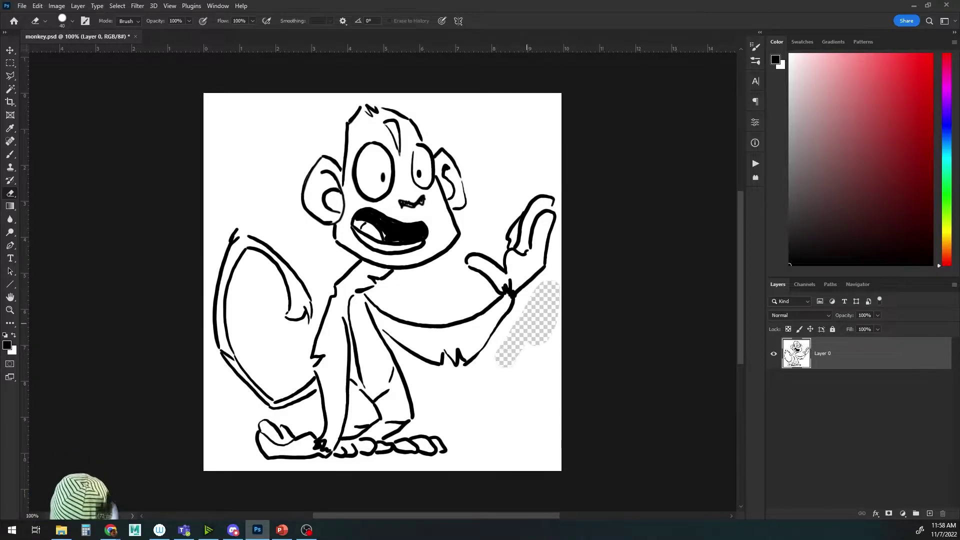
mouse_move(502, 363)
left_mouse_down()
mouse_move(487, 383)
mouse_move(446, 390)
mouse_move(421, 380)
mouse_move(463, 439)
mouse_move(464, 462)
mouse_move(469, 426)
mouse_move(488, 451)
mouse_move(486, 408)
mouse_move(560, 356)
mouse_move(550, 469)
mouse_move(472, 405)
left_mouse_up()
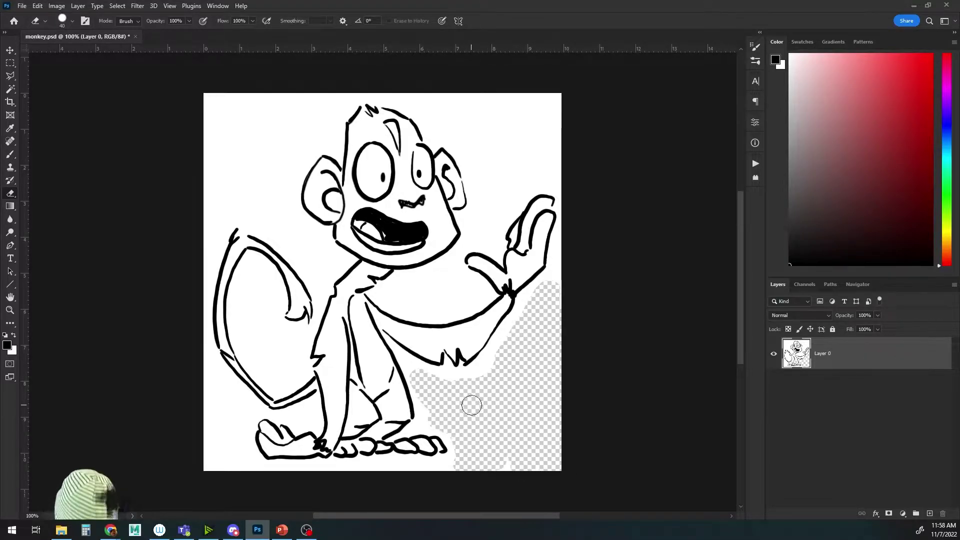
mouse_move(444, 101)
left_mouse_down()
mouse_move(494, 192)
mouse_move(557, 158)
mouse_move(511, 161)
mouse_move(474, 104)
mouse_move(492, 145)
mouse_move(501, 130)
mouse_move(484, 95)
mouse_move(550, 118)
mouse_move(531, 118)
mouse_move(519, 138)
mouse_move(547, 135)
mouse_move(568, 155)
mouse_move(420, 93)
mouse_move(360, 89)
mouse_move(326, 114)
mouse_move(320, 142)
mouse_move(274, 167)
mouse_move(274, 203)
mouse_move(315, 256)
mouse_move(238, 211)
mouse_move(193, 258)
mouse_move(211, 370)
mouse_move(238, 411)
mouse_move(239, 463)
mouse_move(202, 385)
mouse_move(209, 454)
mouse_move(199, 452)
mouse_move(198, 142)
mouse_move(198, 102)
left_mouse_up()
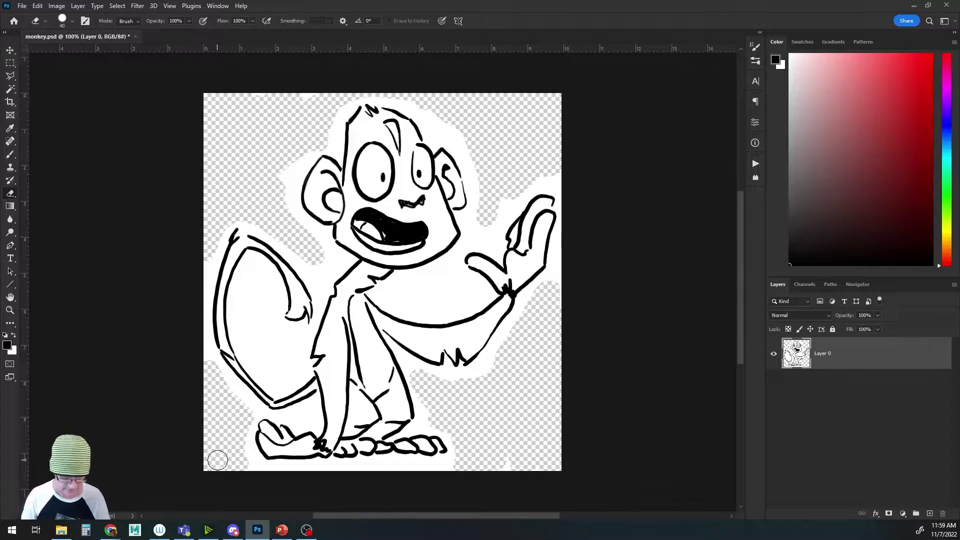
Paint a short black test scribble with the Brush tool between the chin and raised arm, and examine its edges up close
key("b")
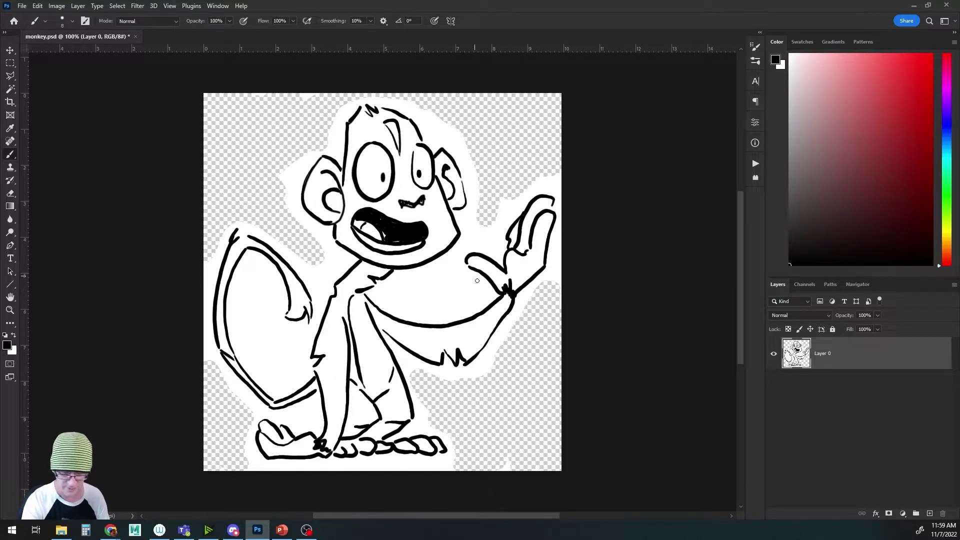
right_click(9, 159)
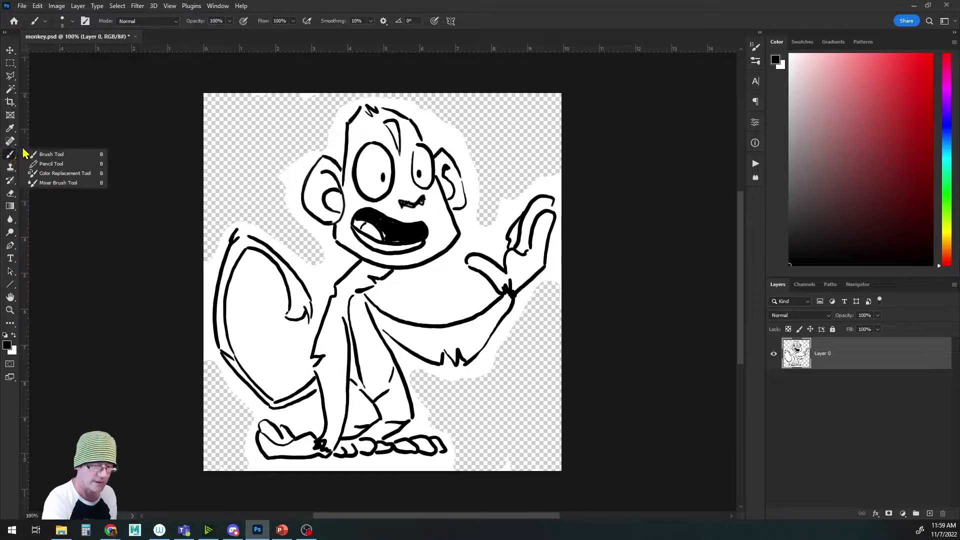
left_click(9, 159)
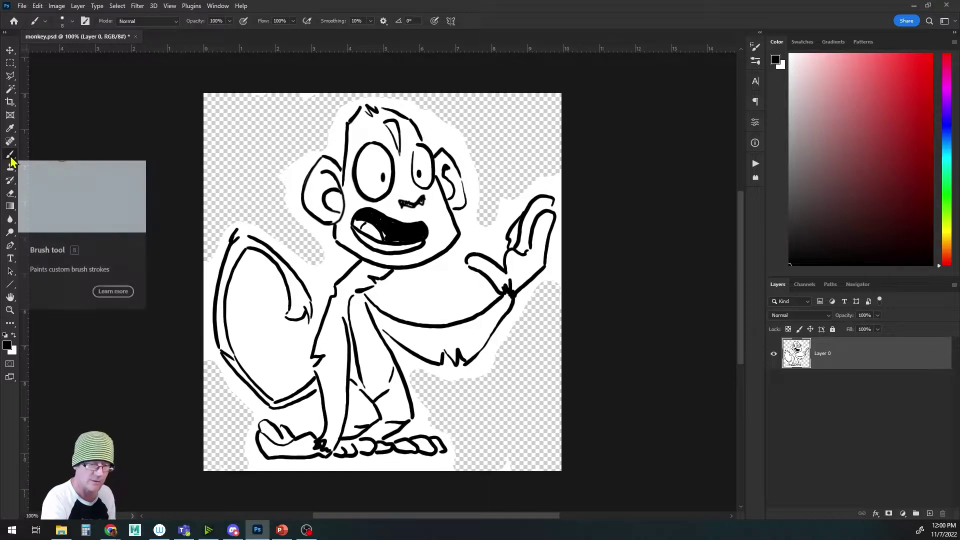
left_click_drag(419, 303, 452, 289)
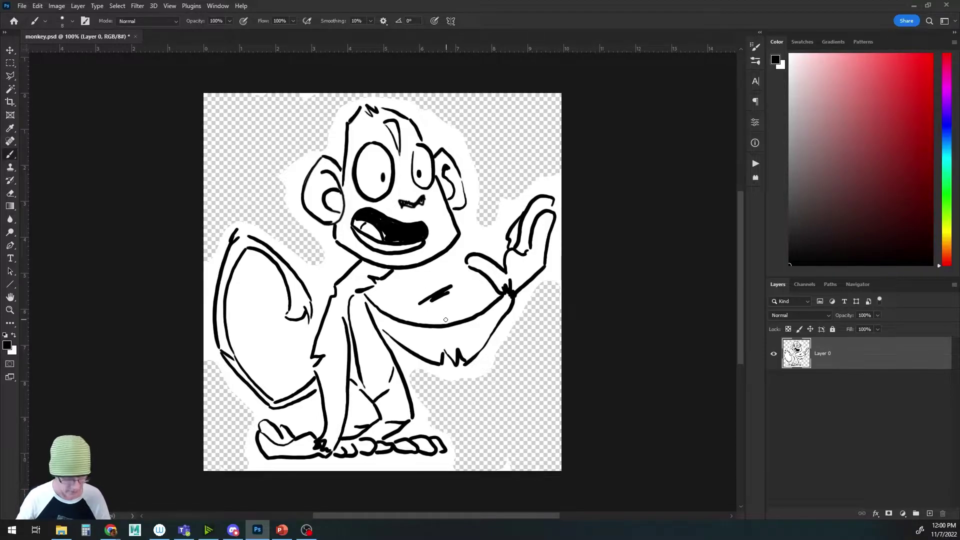
scroll(451, 304, "up", 5)
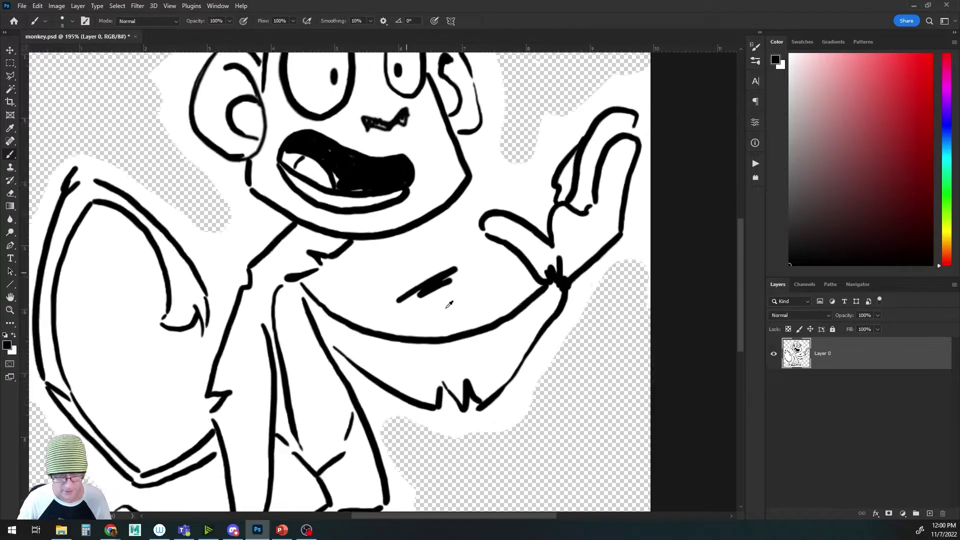
scroll(446, 301, "up", 2)
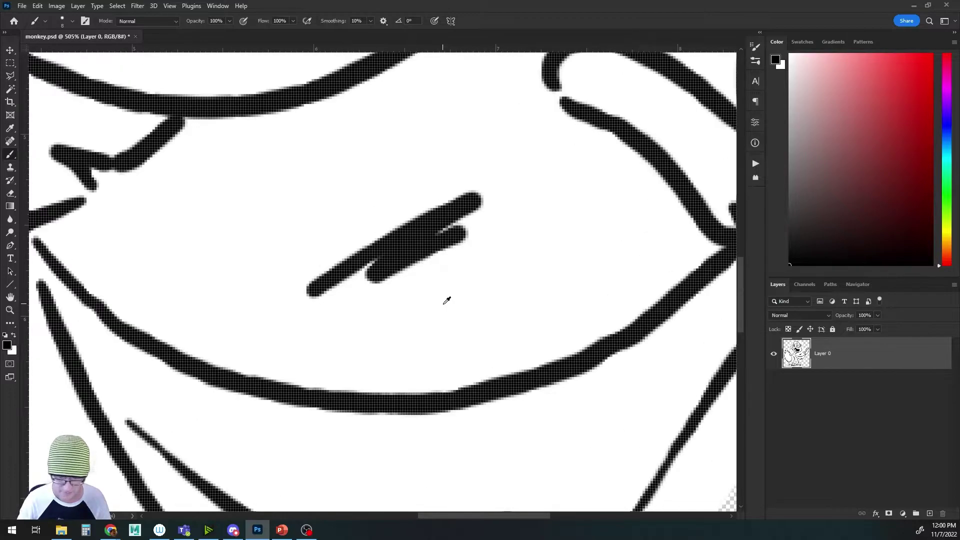
scroll(446, 300, "down", 4)
scroll(445, 300, "up", 3)
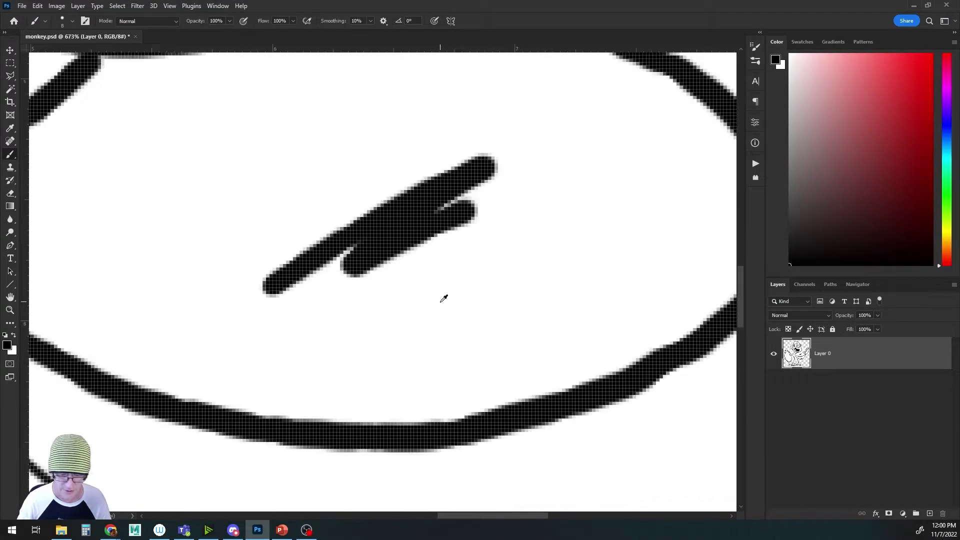
scroll(444, 299, "down", 2)
scroll(442, 299, "down", 1)
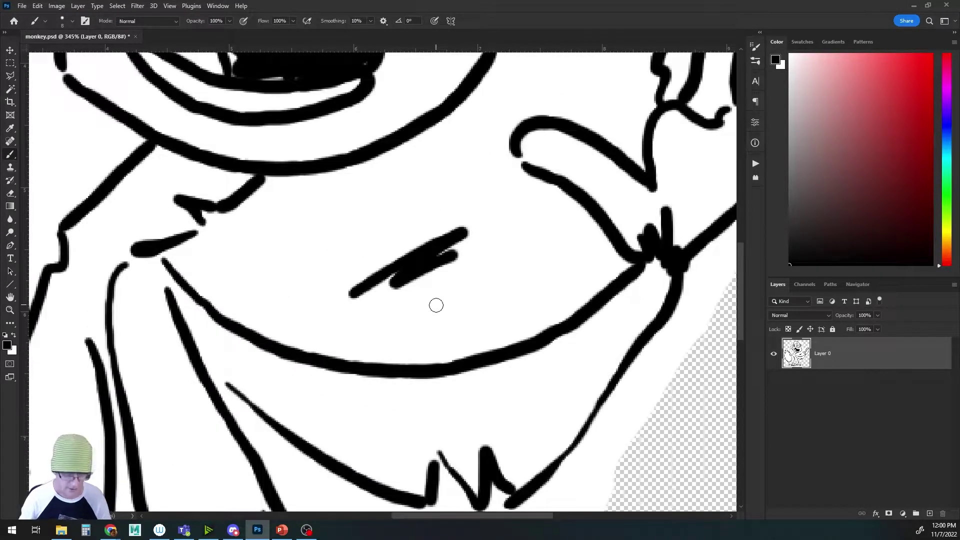
Draw a thin curved line and a thicker scribble with the Pencil tool beside the brush marks above the raised arm
right_click(9, 158)
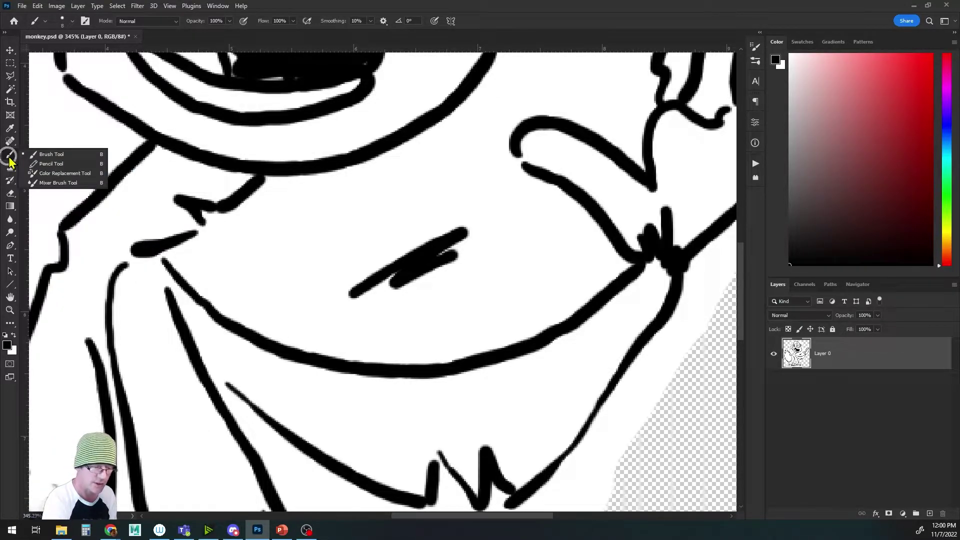
left_click(55, 163)
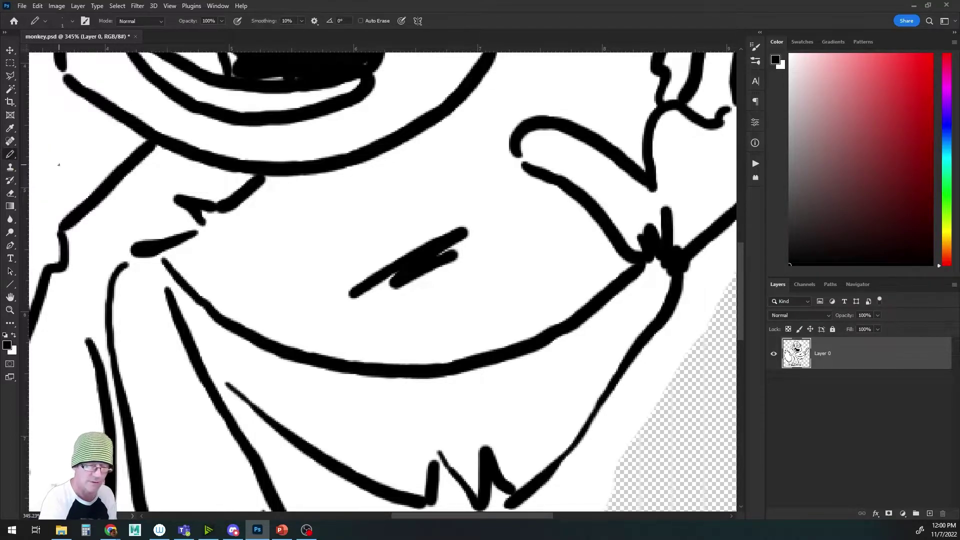
left_click_drag(327, 288, 390, 236)
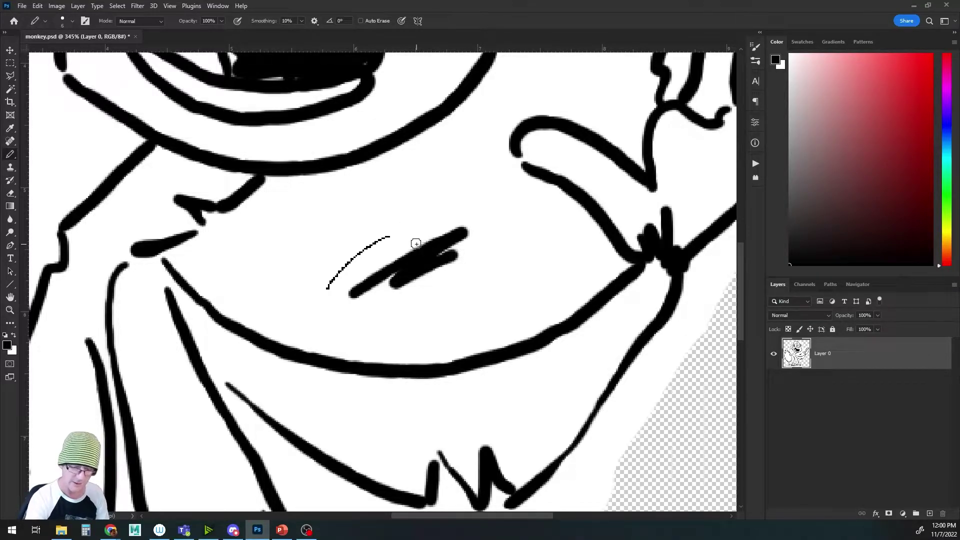
key("bracketright")
key("bracketright")
left_click_drag(392, 317, 483, 273)
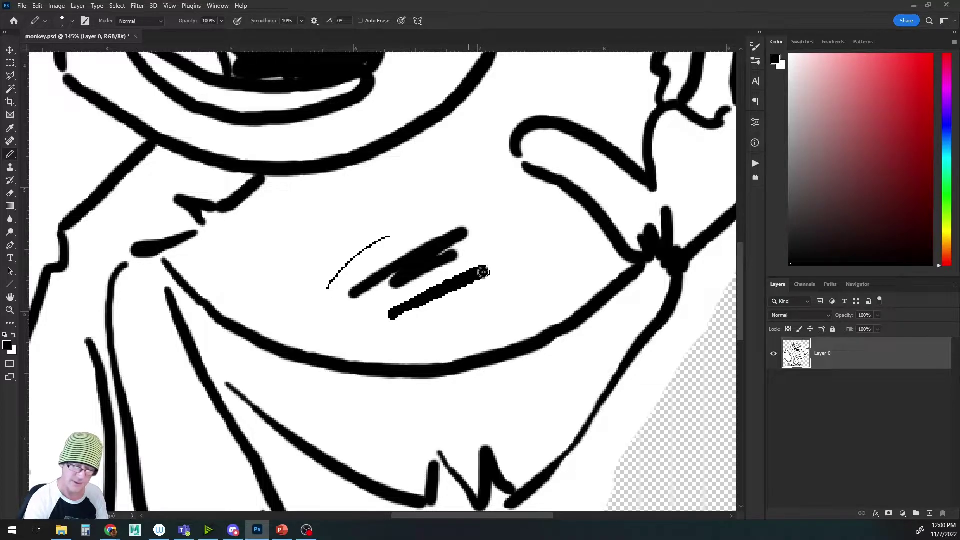
left_click_drag(418, 313, 476, 275)
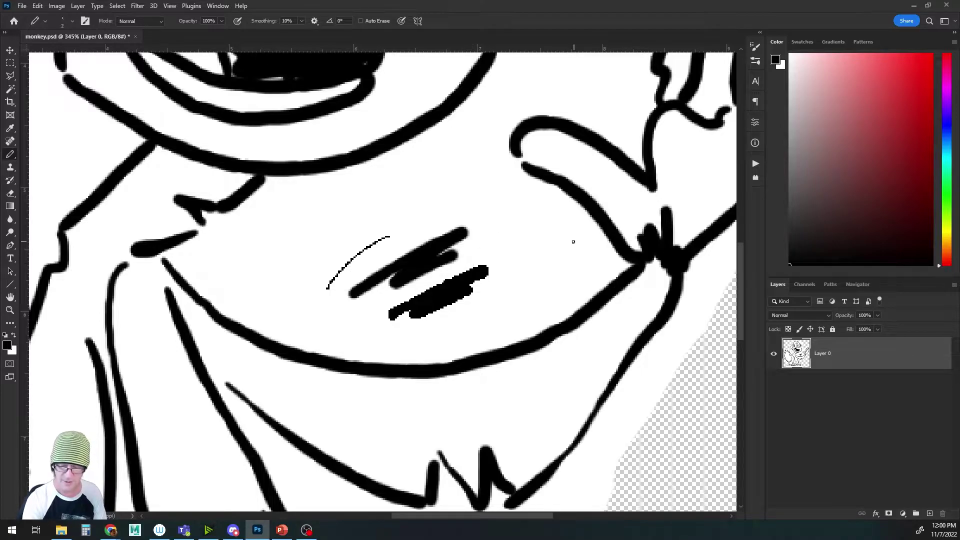
Reduce the eraser size and erase the test brush and pencil marks above the raised arm to transparency
key("e")
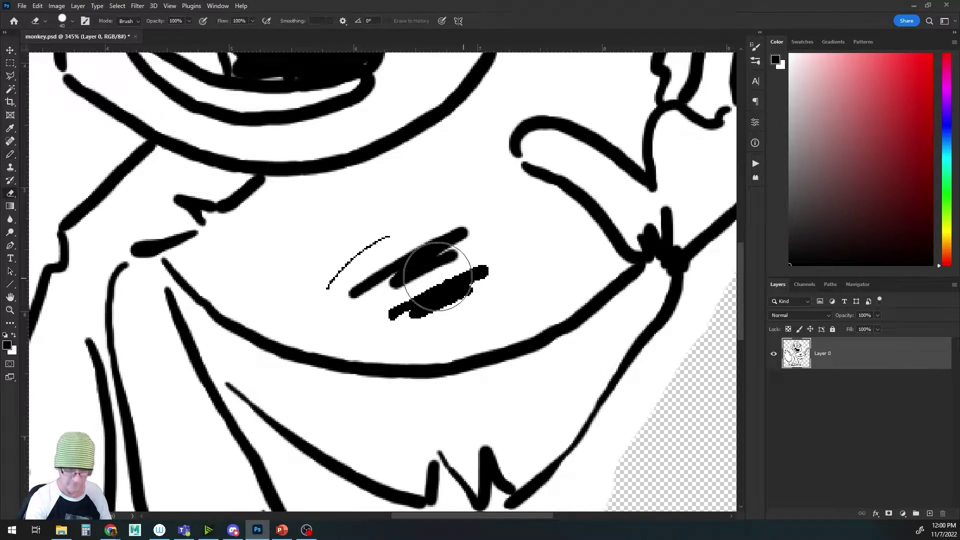
key("bracketleft")
key("bracketleft")
key("bracketleft")
key("bracketleft")
key("bracketleft")
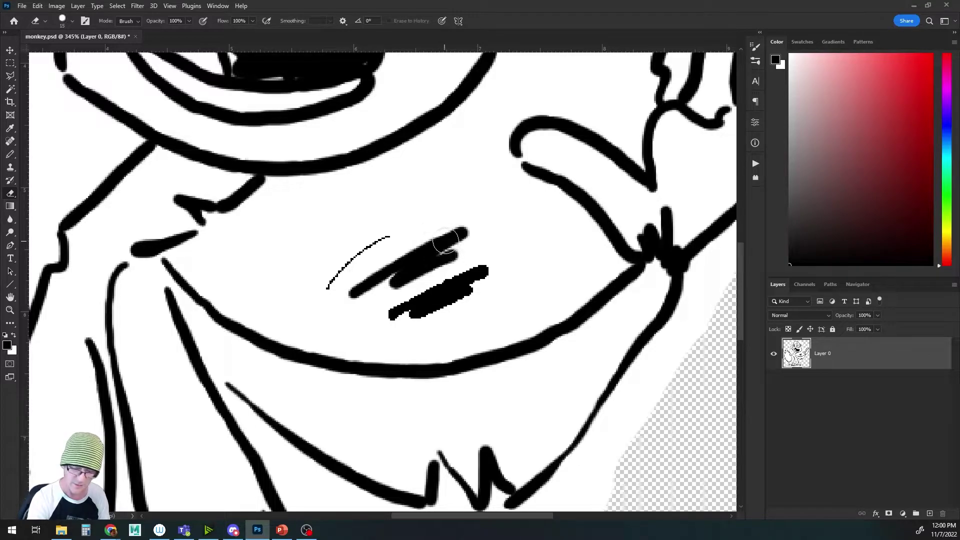
mouse_move(463, 233)
left_mouse_down()
mouse_move(395, 270)
mouse_move(387, 237)
left_mouse_up()
mouse_move(350, 296)
left_mouse_down()
mouse_move(355, 270)
mouse_move(330, 284)
mouse_move(425, 272)
mouse_move(363, 299)
mouse_move(425, 299)
mouse_move(430, 312)
mouse_move(446, 311)
mouse_move(478, 277)
mouse_move(468, 257)
left_mouse_up()
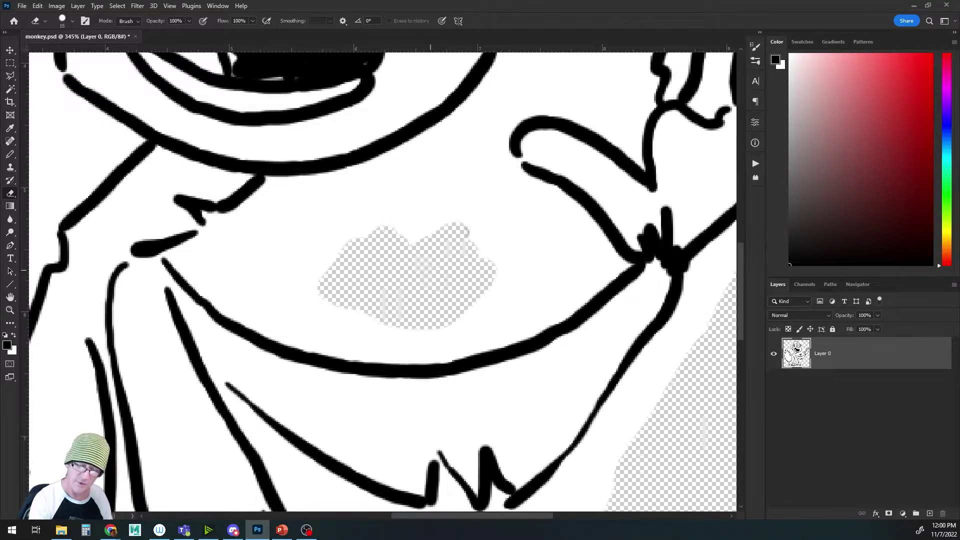
Close the gap in the thumb outline of the raised hand with the Pencil tool
key("b")
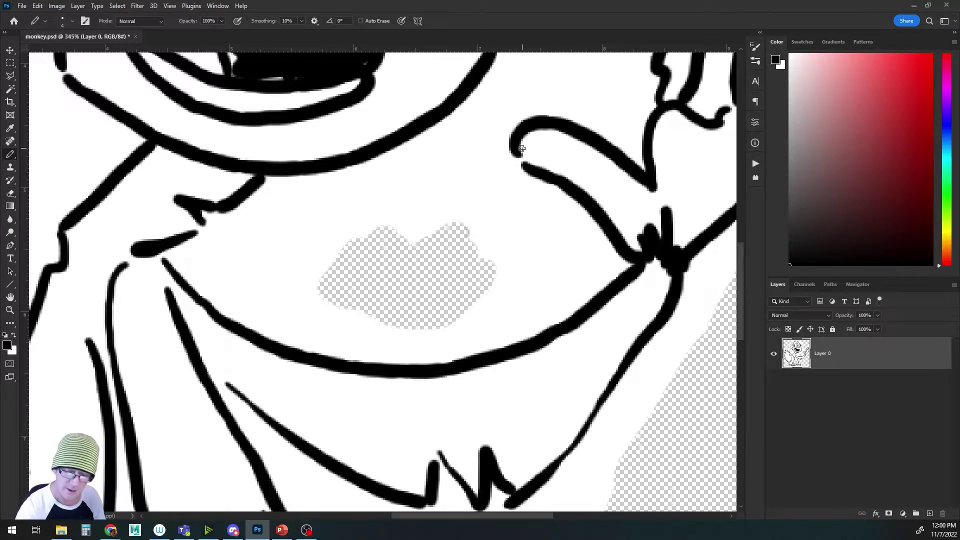
left_click_drag(517, 148, 523, 161)
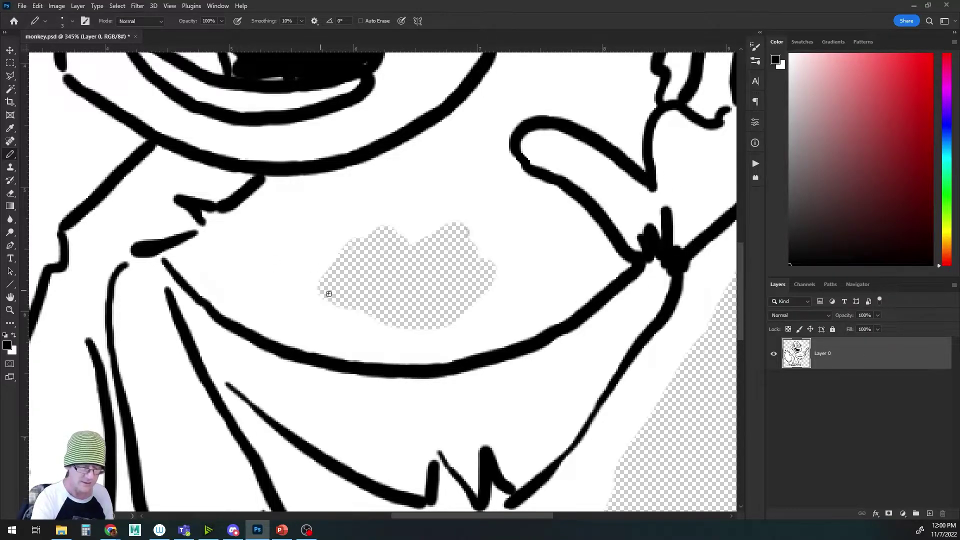
Erase more of the white margin beneath the raised arm and beside the monkey's toes with the smaller hard eraser
scroll(360, 266, "down", 5)
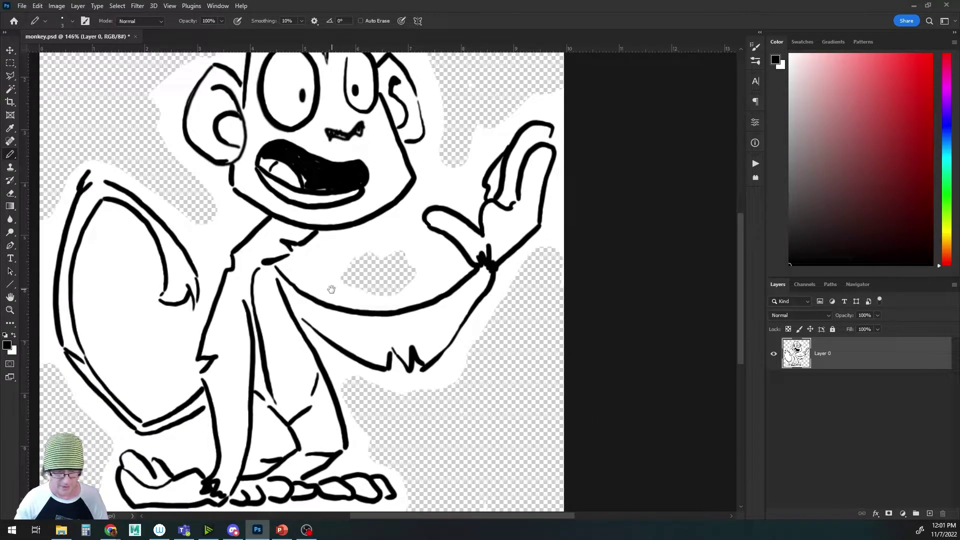
left_click_drag(307, 320, 376, 323)
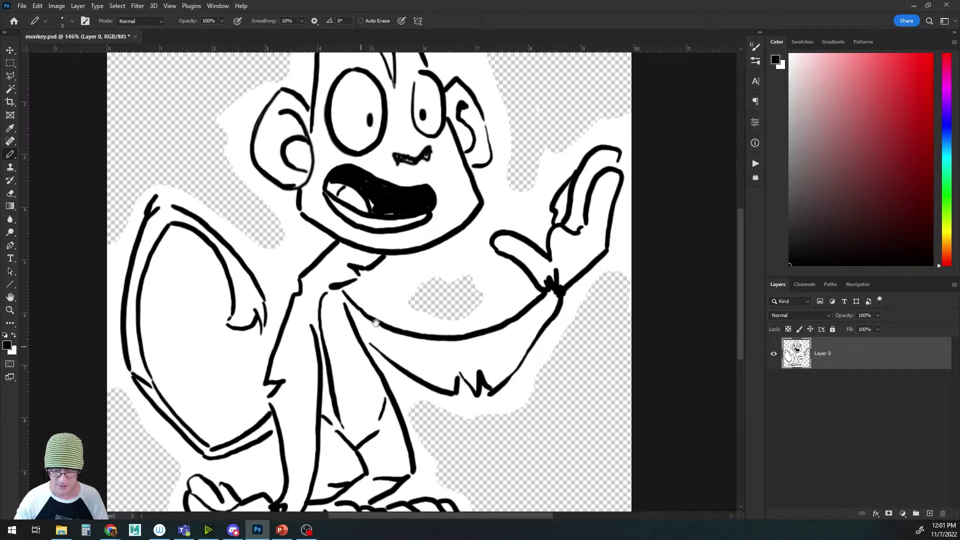
scroll(375, 323, "down", 3)
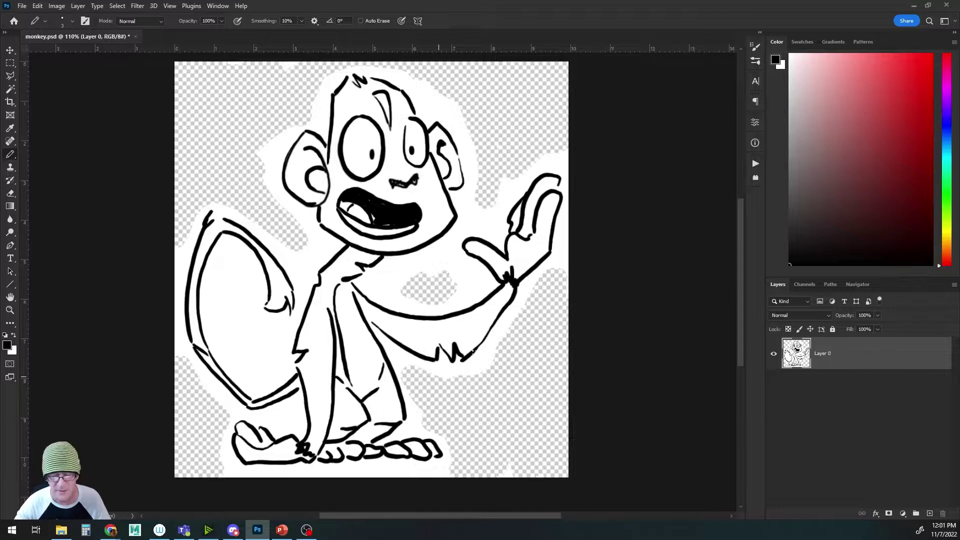
key("e")
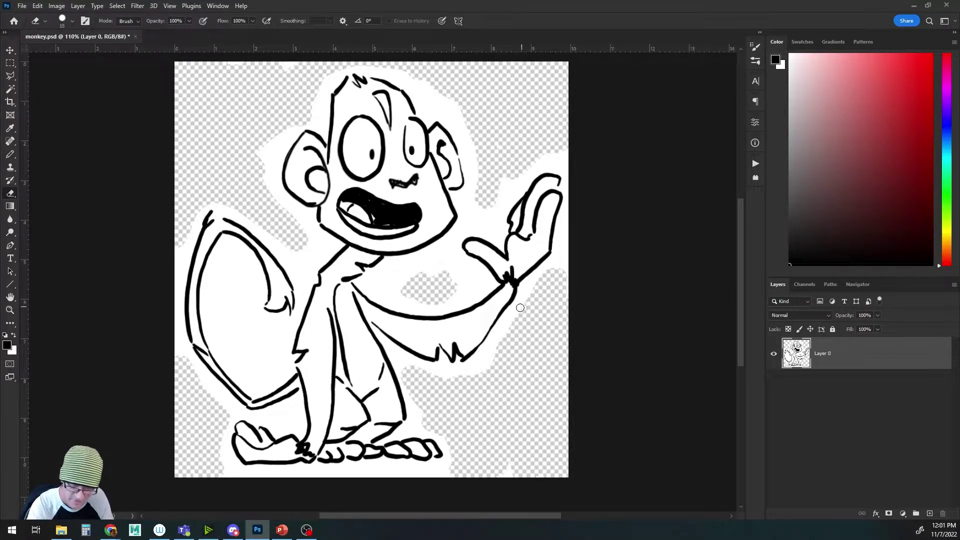
mouse_move(504, 323)
left_mouse_down()
mouse_move(476, 367)
mouse_move(458, 372)
mouse_move(396, 353)
mouse_move(446, 371)
mouse_move(409, 393)
mouse_move(412, 421)
mouse_move(437, 437)
mouse_move(452, 477)
left_mouse_up()
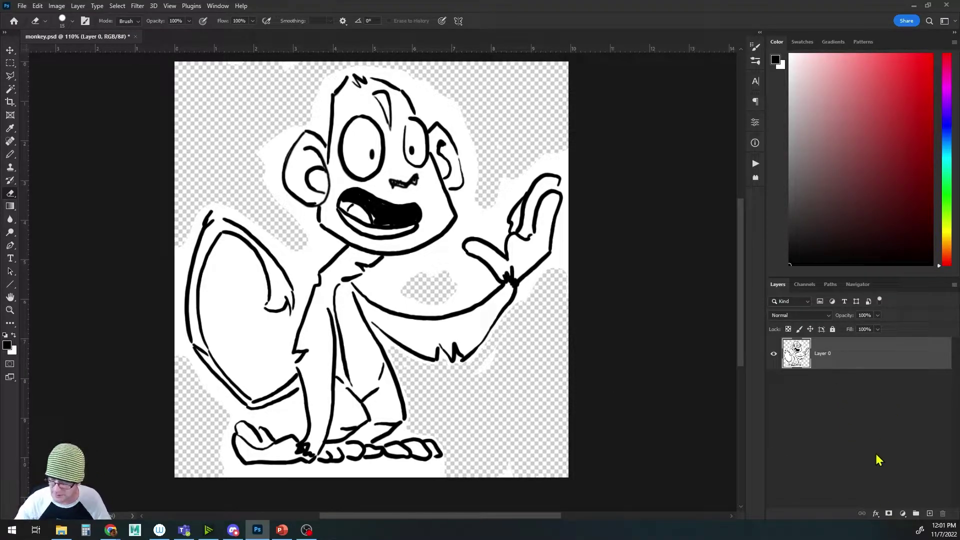
Add a new empty layer and move it below Layer 0
left_click(930, 513)
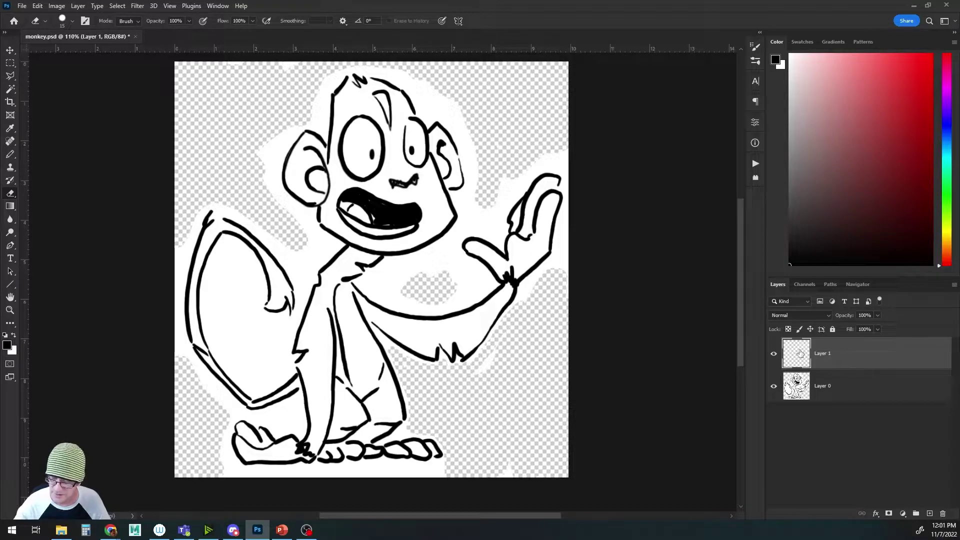
left_click_drag(799, 354, 800, 399)
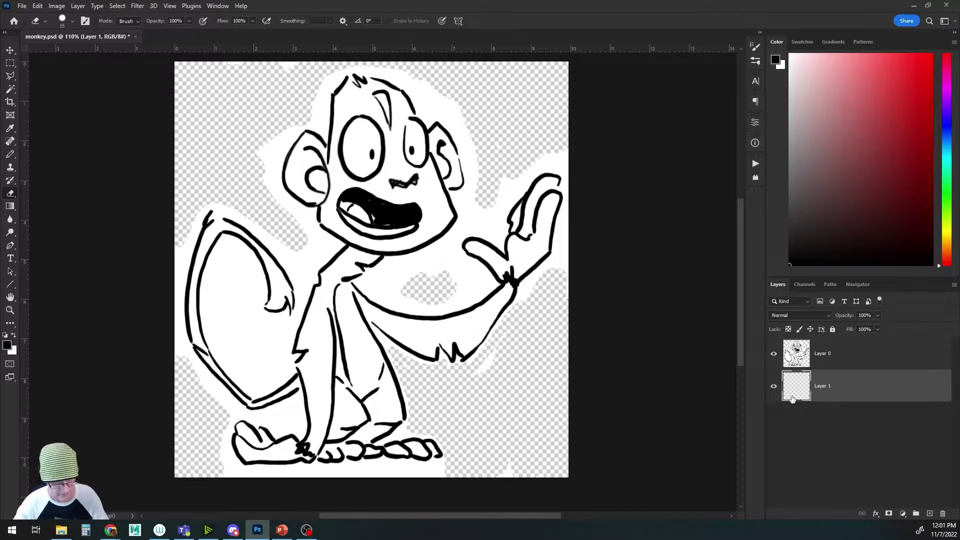
Fill the empty Layer 1 beneath the line art with white at 100% opacity in Normal mode
key("shift+BackSpace")
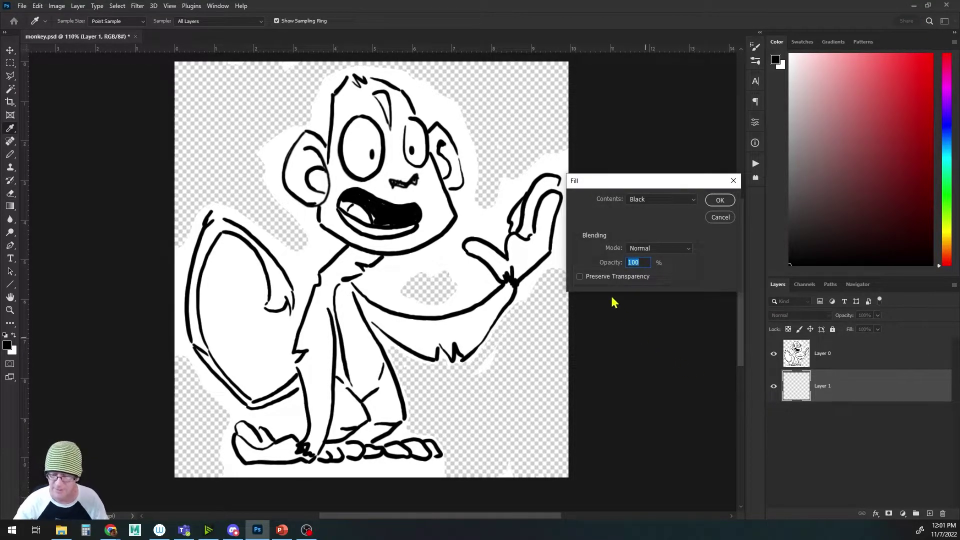
left_click(39, 6)
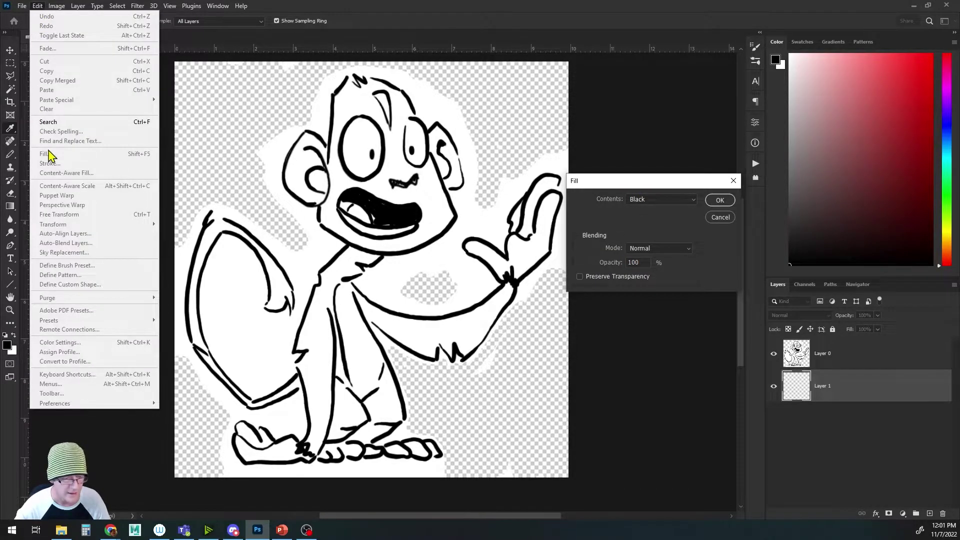
left_click(39, 8)
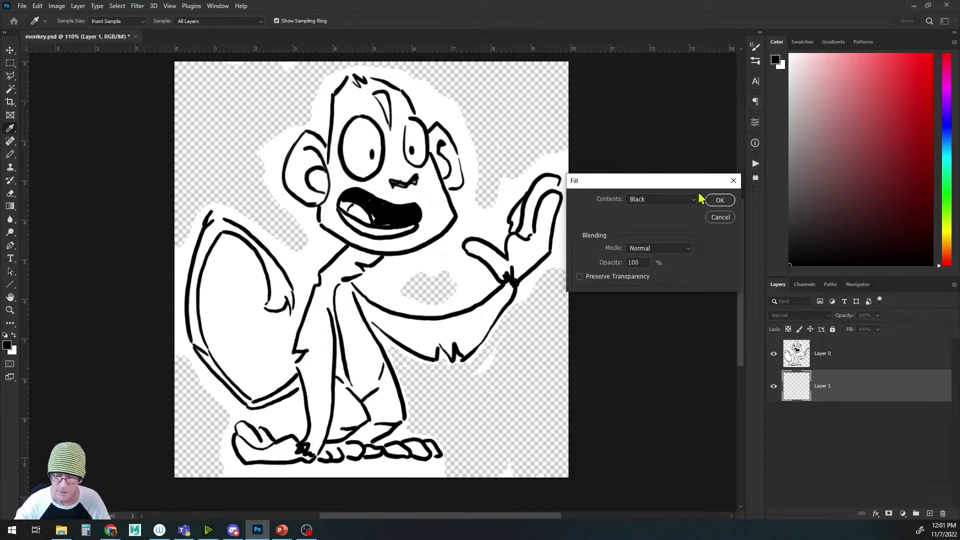
left_click(647, 199)
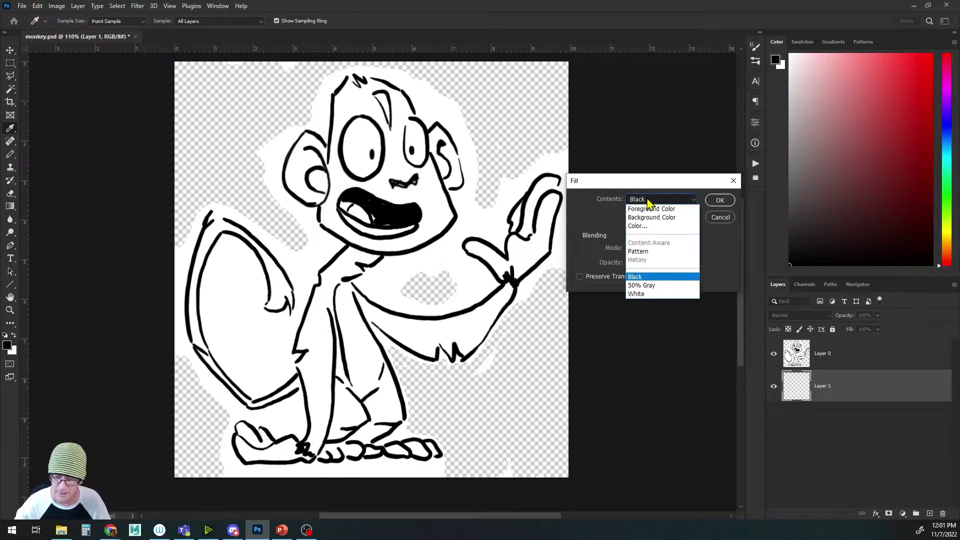
left_click(646, 294)
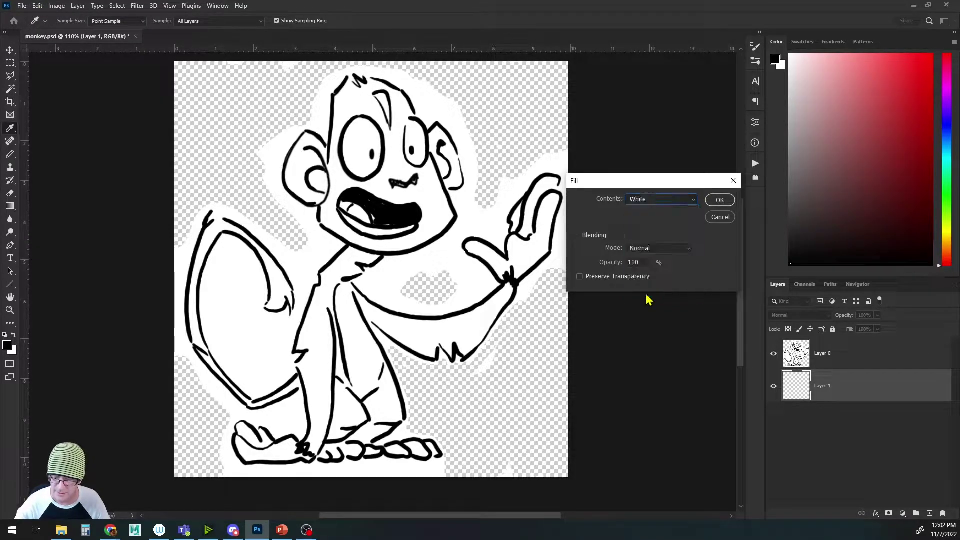
left_click(720, 200)
key("e")
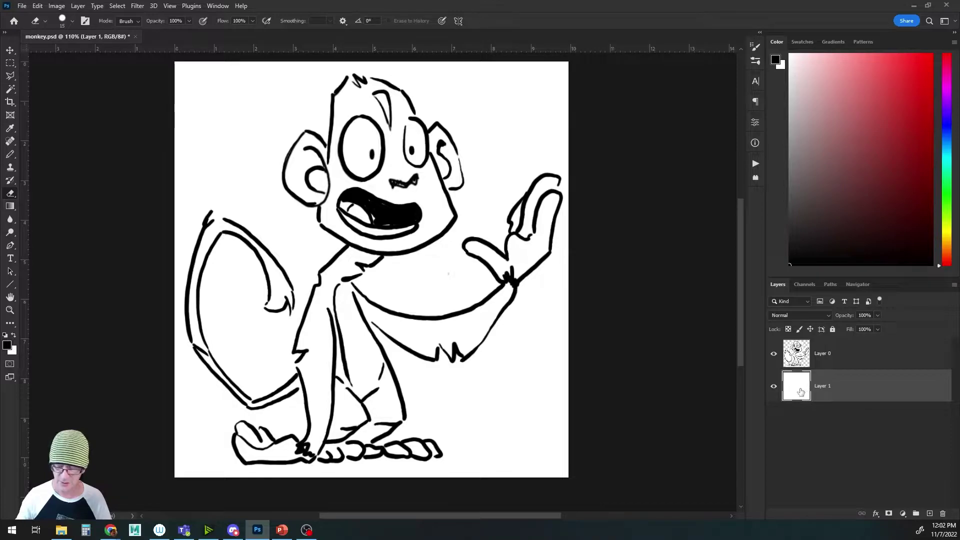
Try a thick black pencil stroke beneath the monkey's jaw directly on Layer 0 and undo it
left_click(846, 357)
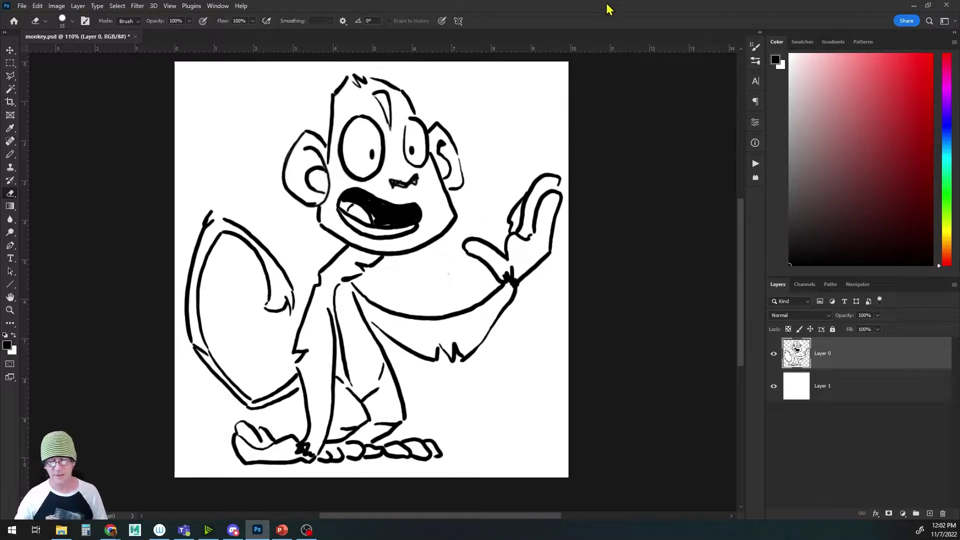
left_click_drag(450, 212, 467, 225)
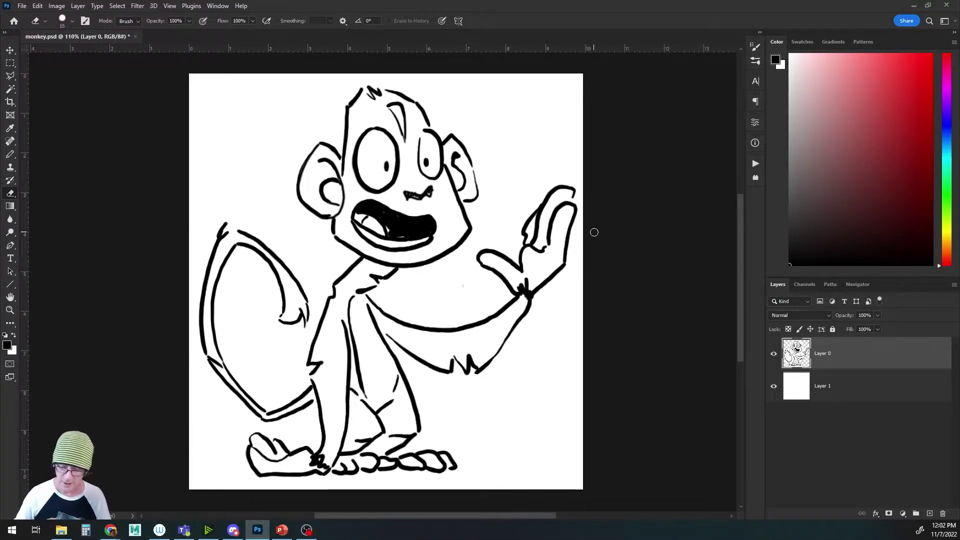
key("b")
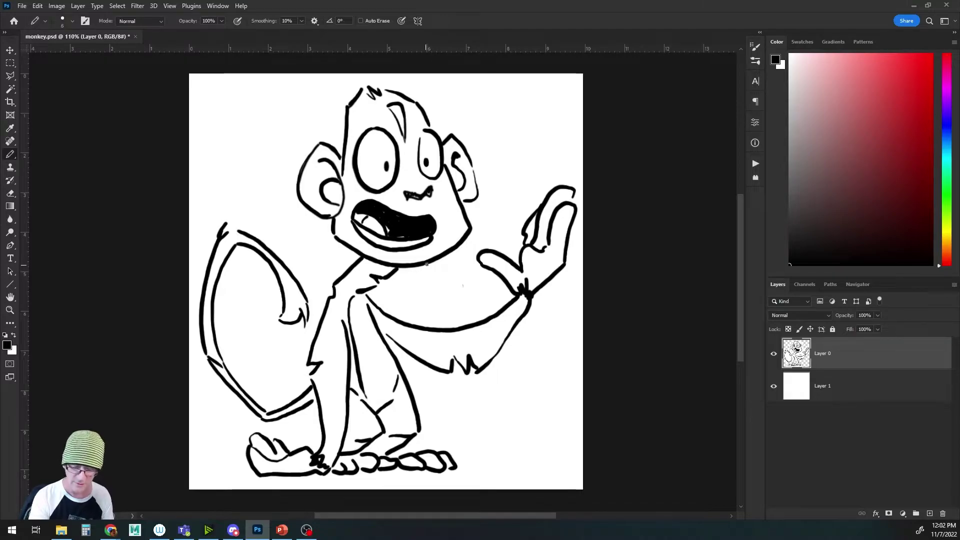
key("bracketright")
key("bracketright")
key("bracketright")
key("bracketright")
key("bracketright")
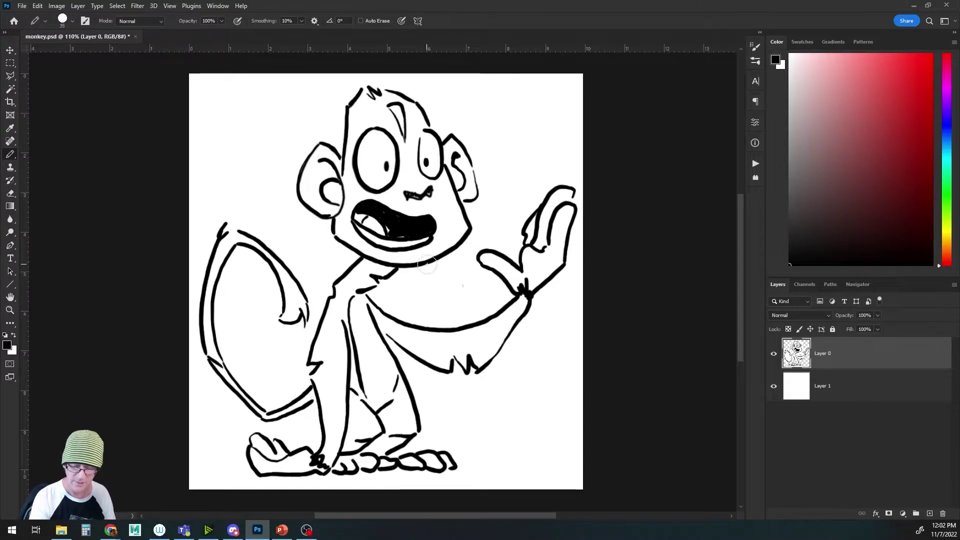
mouse_move(415, 278)
left_mouse_down()
mouse_move(491, 218)
mouse_move(431, 269)
mouse_move(481, 258)
left_mouse_up()
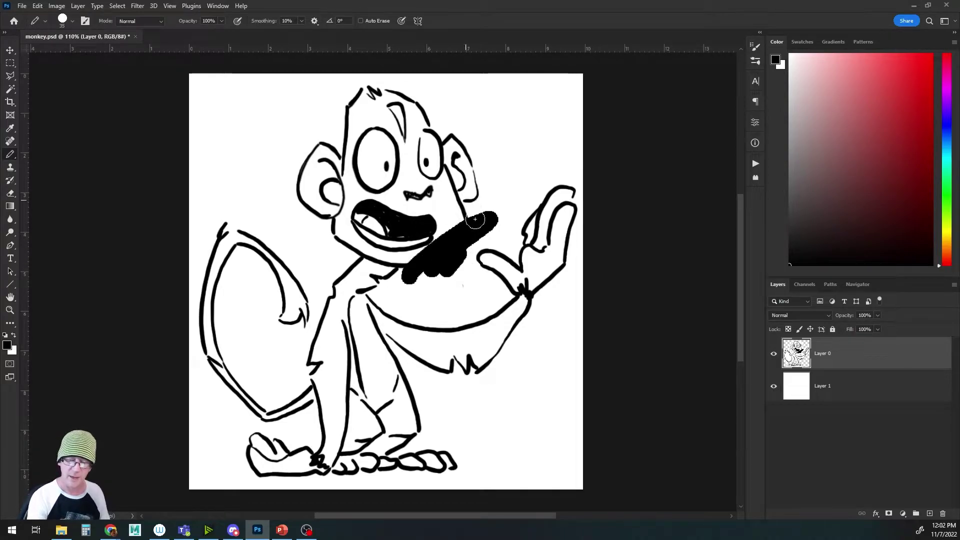
key("ctrl+z")
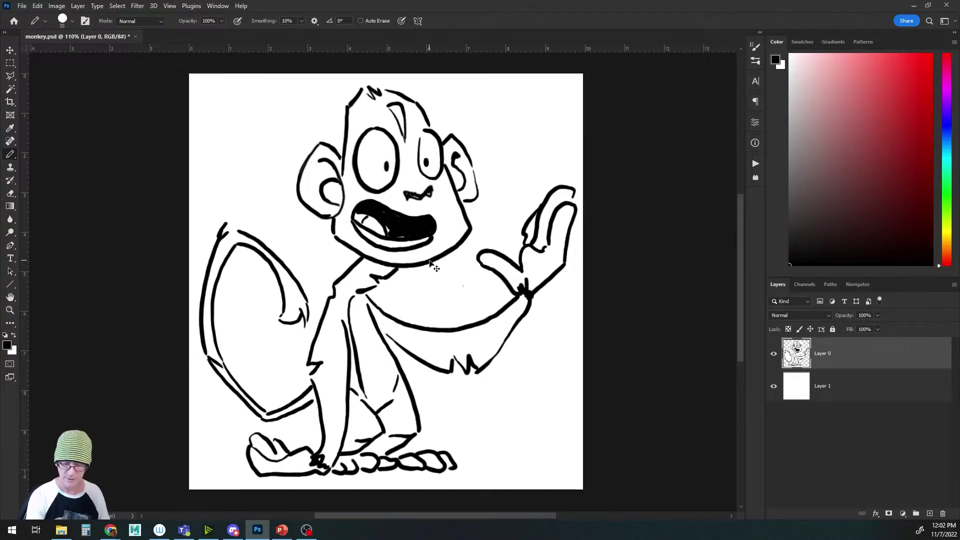
Add a new layer above Layer 0, try the Multiply blend mode on it and return it to Normal
left_click(930, 514)
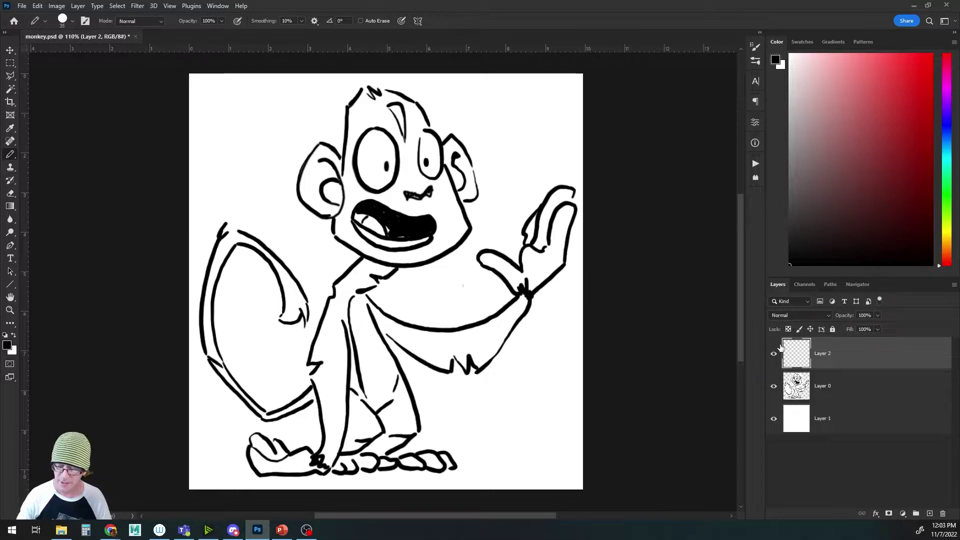
left_click(796, 318)
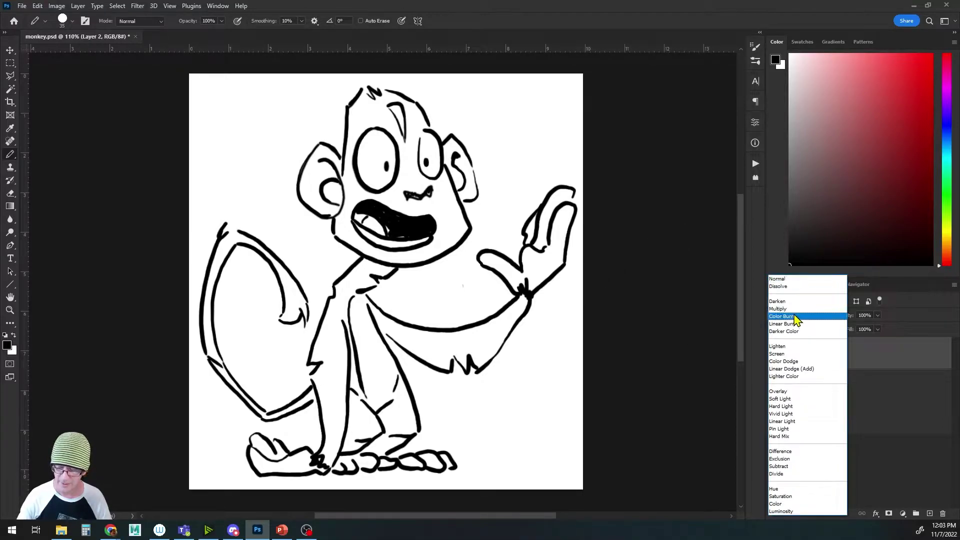
left_click(796, 318)
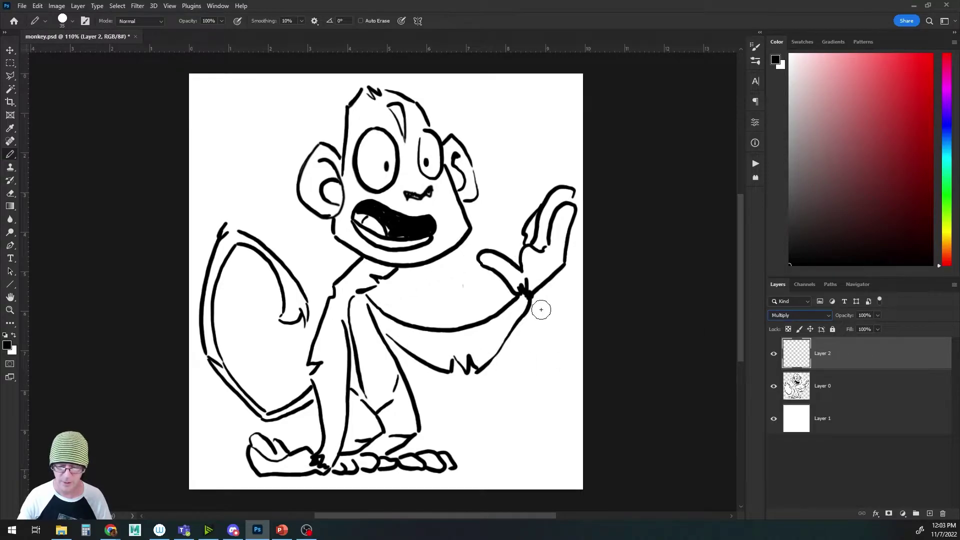
left_click(798, 317)
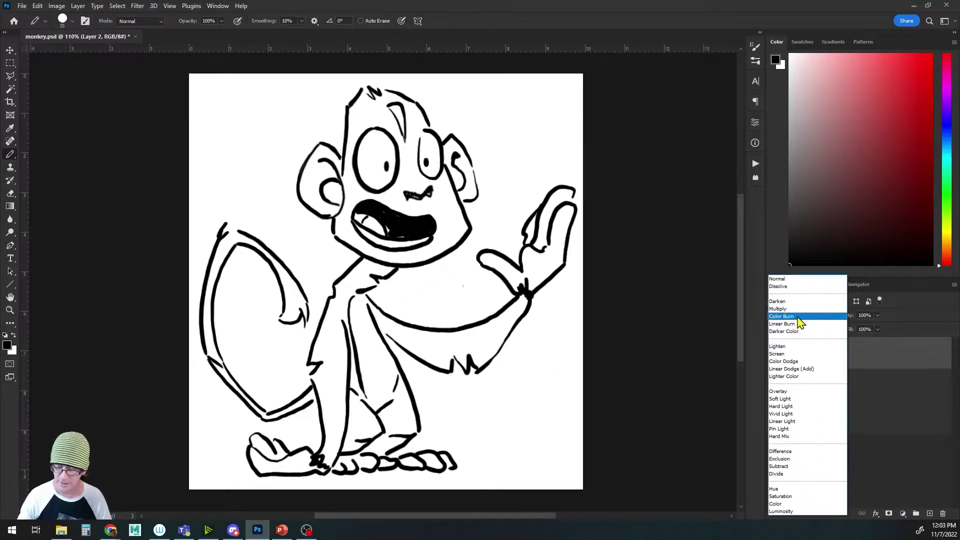
left_click(784, 279)
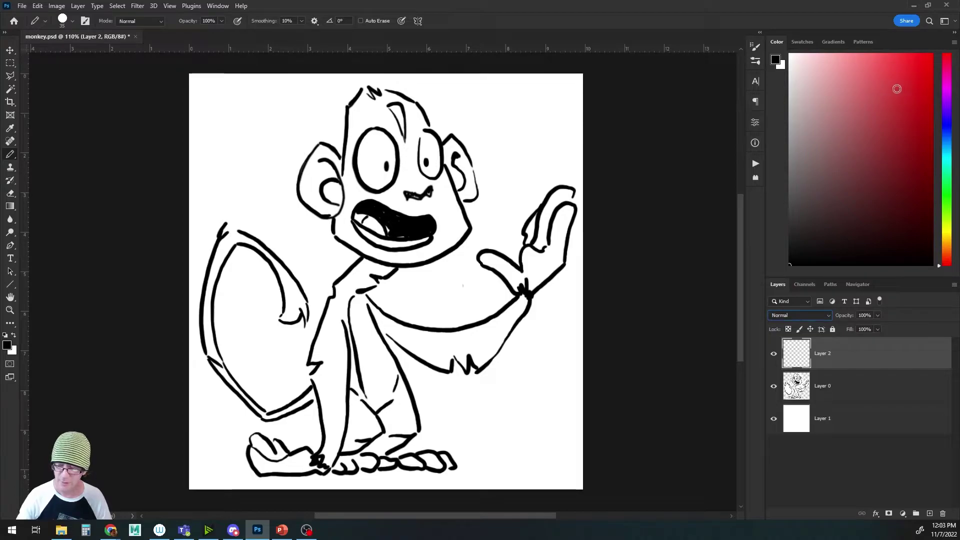
Draw a thick red horizontal test stroke across the monkey's face on Layer 2 and set the layer's blend mode to Multiply
left_click(911, 87)
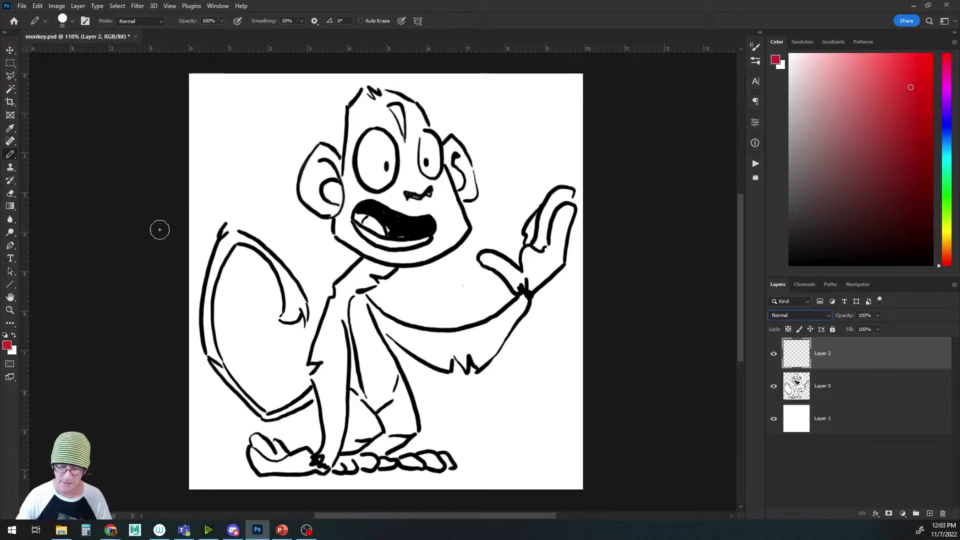
left_click_drag(236, 192, 514, 192)
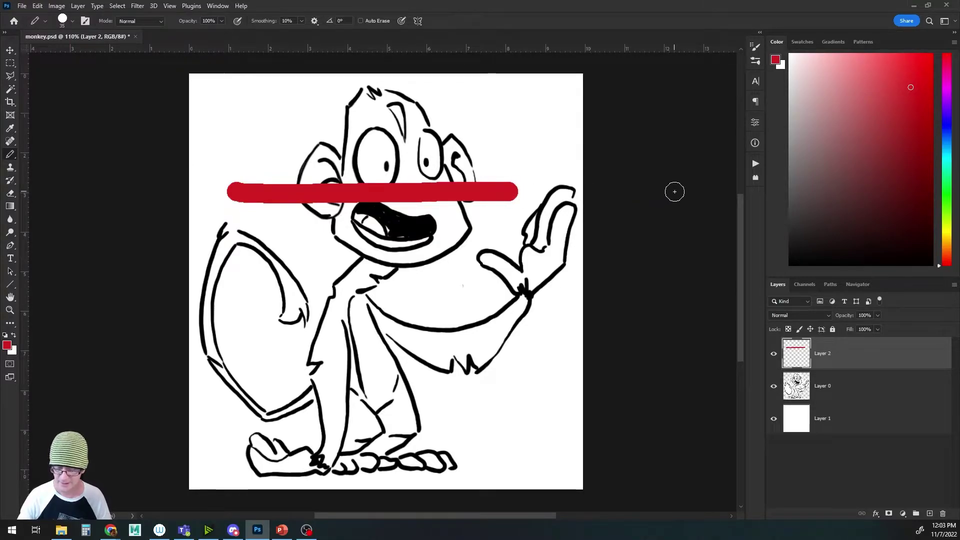
left_click(798, 317)
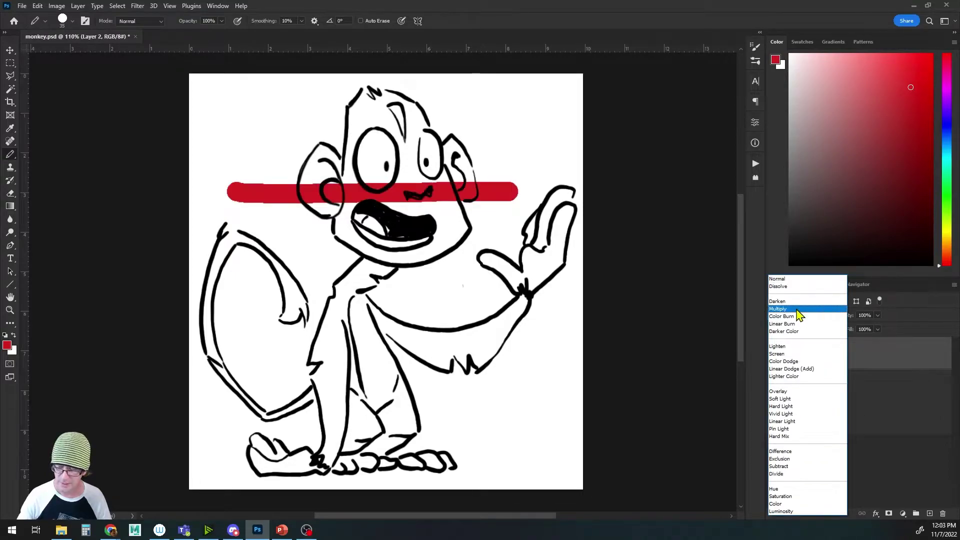
left_click(797, 309)
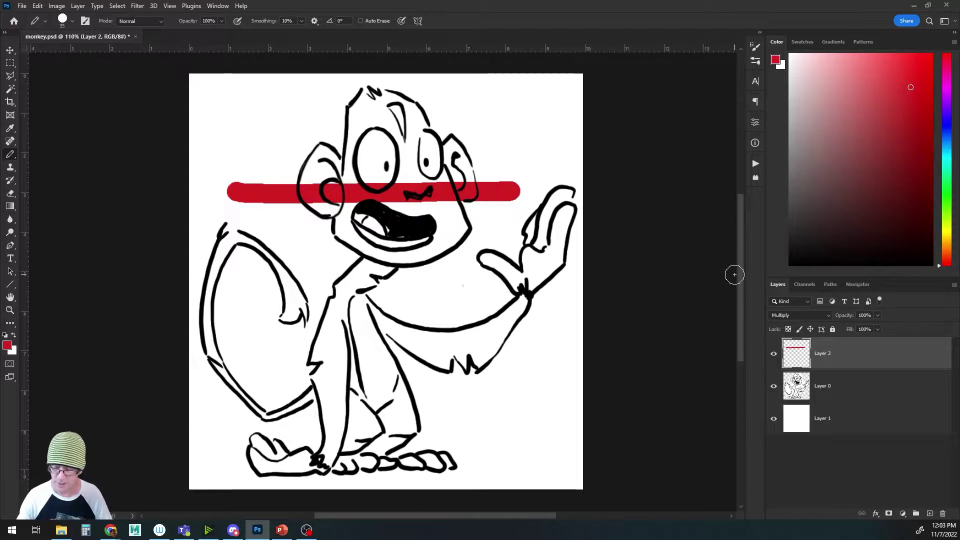
left_click(800, 317)
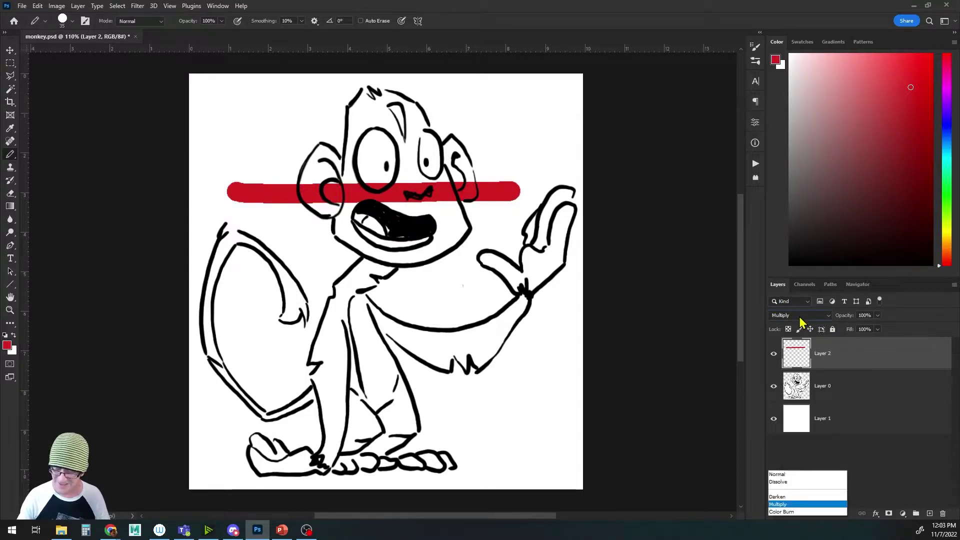
left_click(796, 308)
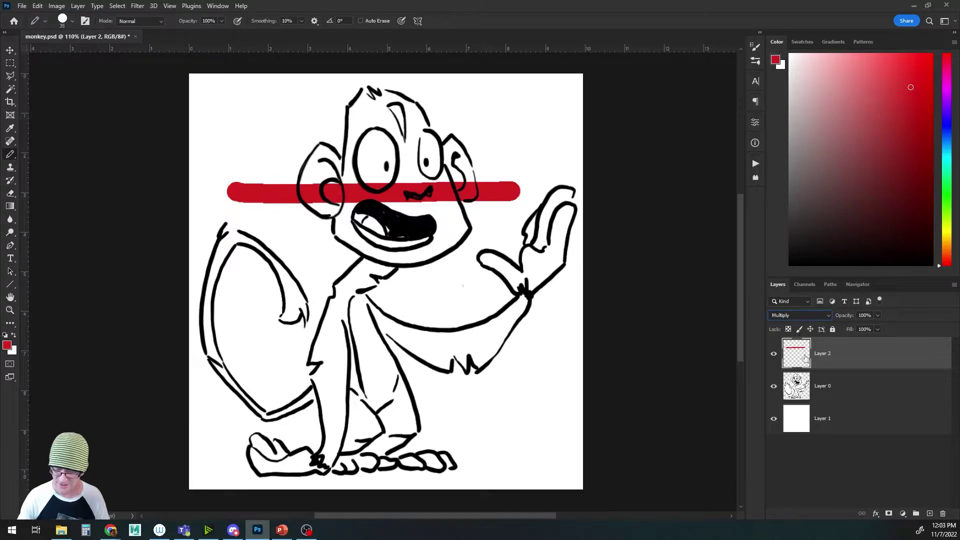
left_click(804, 286)
left_click(779, 288)
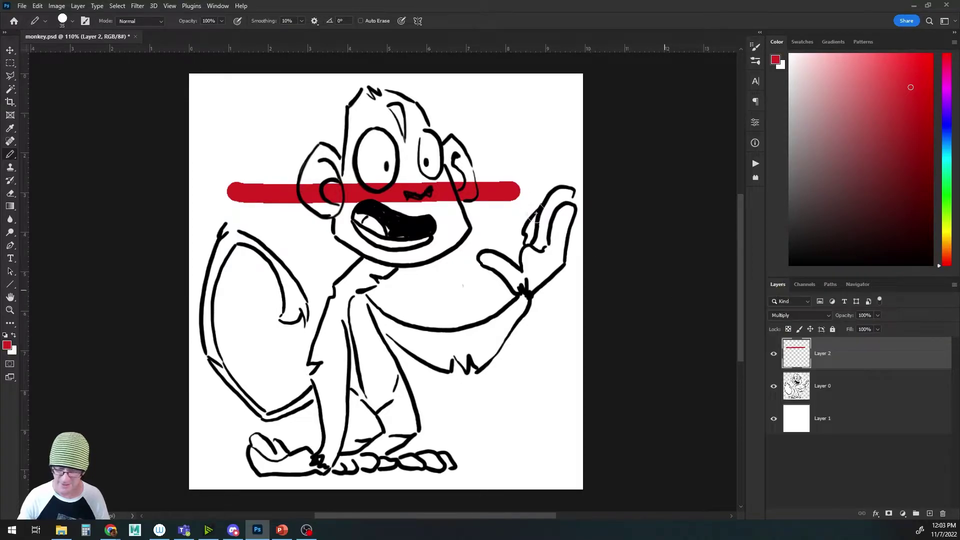
Add another red test stroke beside the mouth, enlarge the eraser and erase all the red from Layer 2
left_click_drag(523, 186, 435, 214)
key("e")
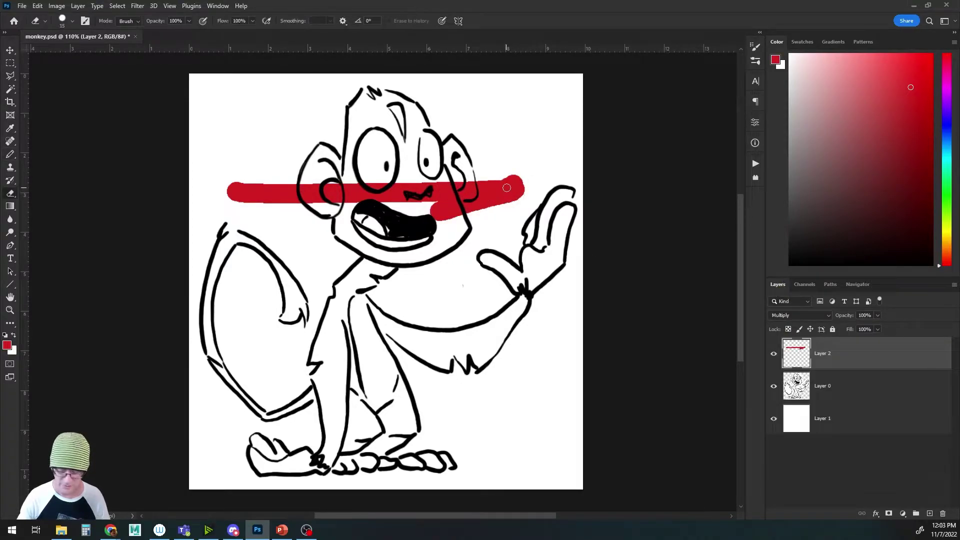
key("bracketright")
key("bracketright")
key("bracketright")
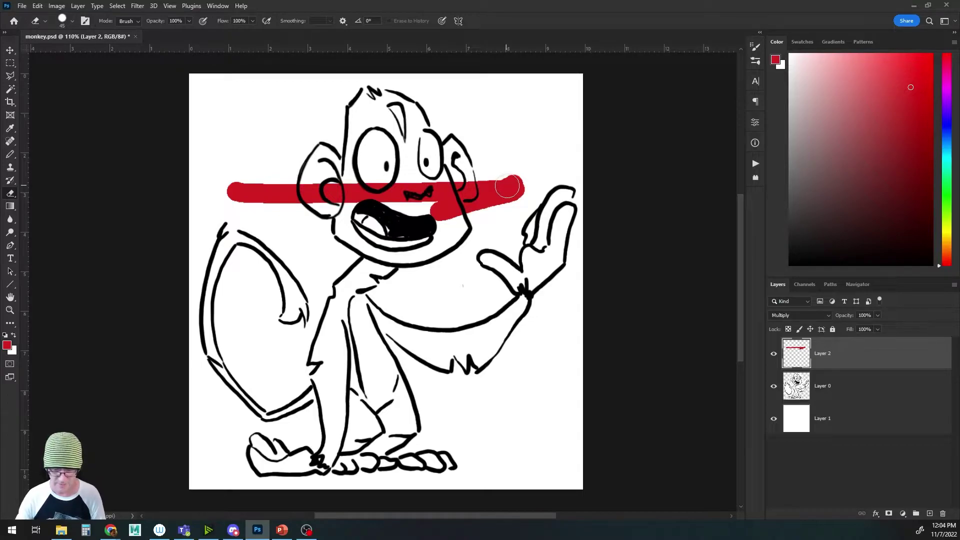
key("bracketright")
key("bracketright")
key("bracketright")
mouse_move(508, 187)
left_mouse_down()
mouse_move(231, 191)
mouse_move(452, 216)
left_mouse_up()
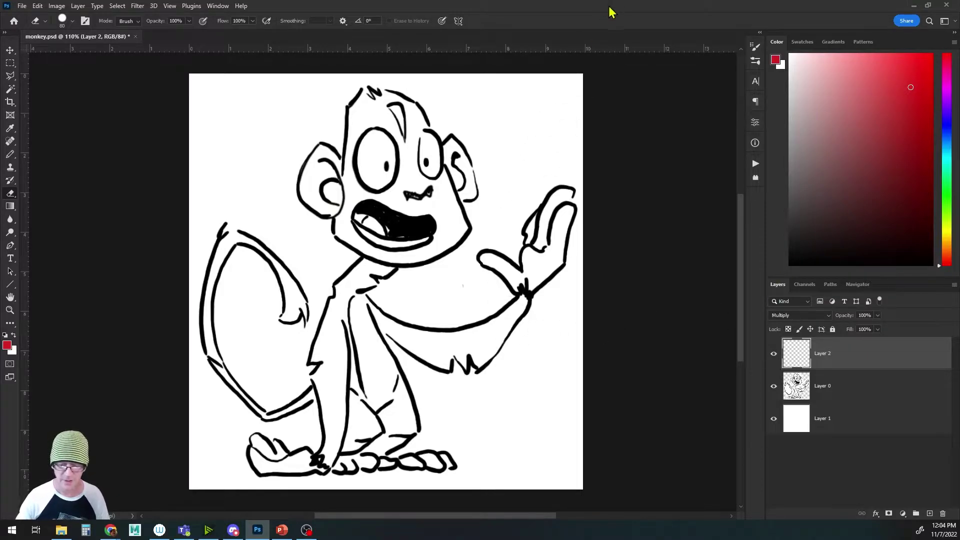
Paint the monkey's neck, shoulder and both arms dark brown on Layer 2 with a smaller pencil
key("b")
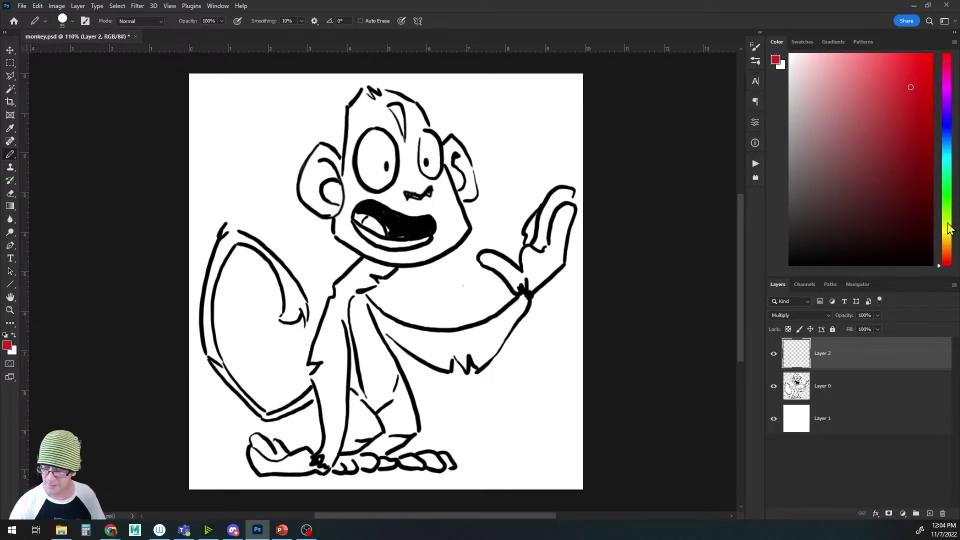
left_click_drag(949, 229, 949, 246)
left_click(917, 154)
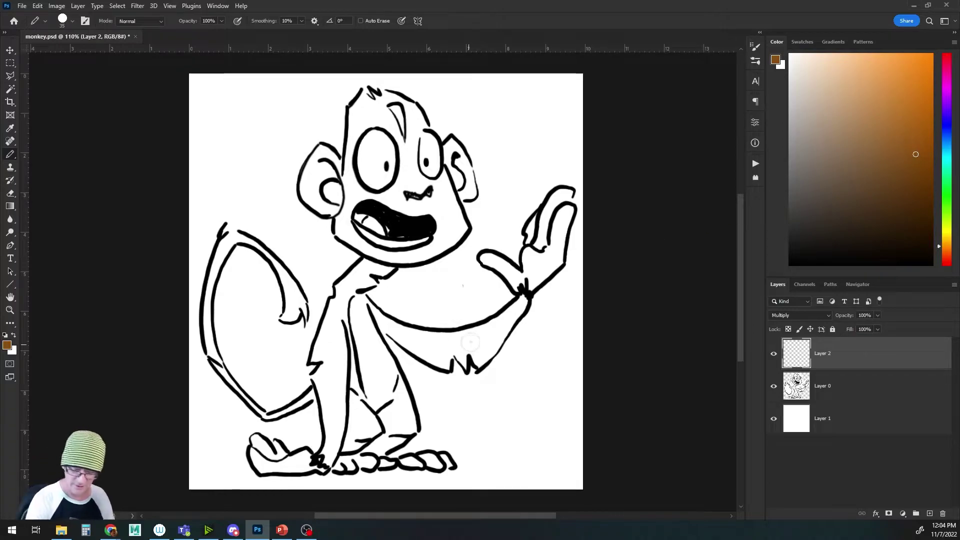
key("bracketleft")
key("bracketleft")
key("bracketleft")
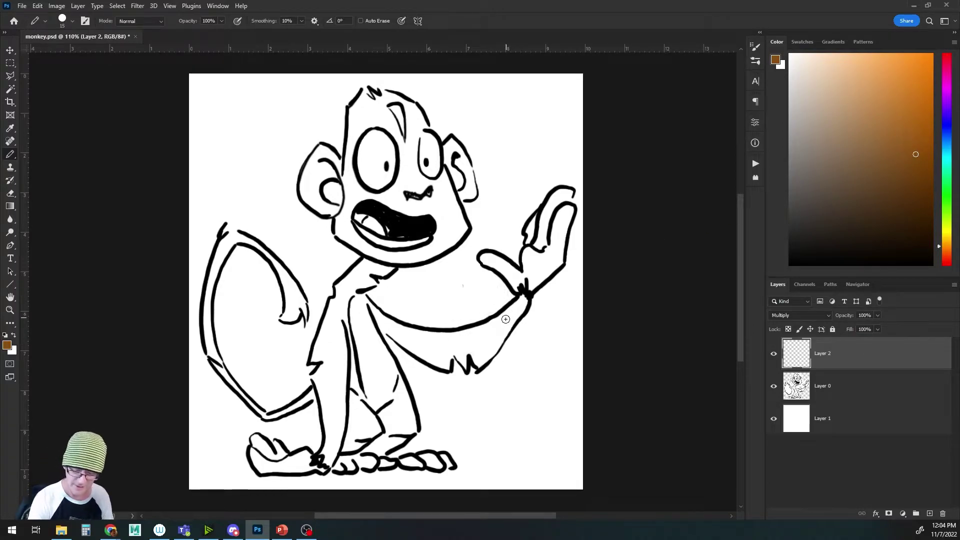
mouse_move(353, 276)
left_mouse_down()
mouse_move(395, 267)
mouse_move(339, 285)
left_mouse_up()
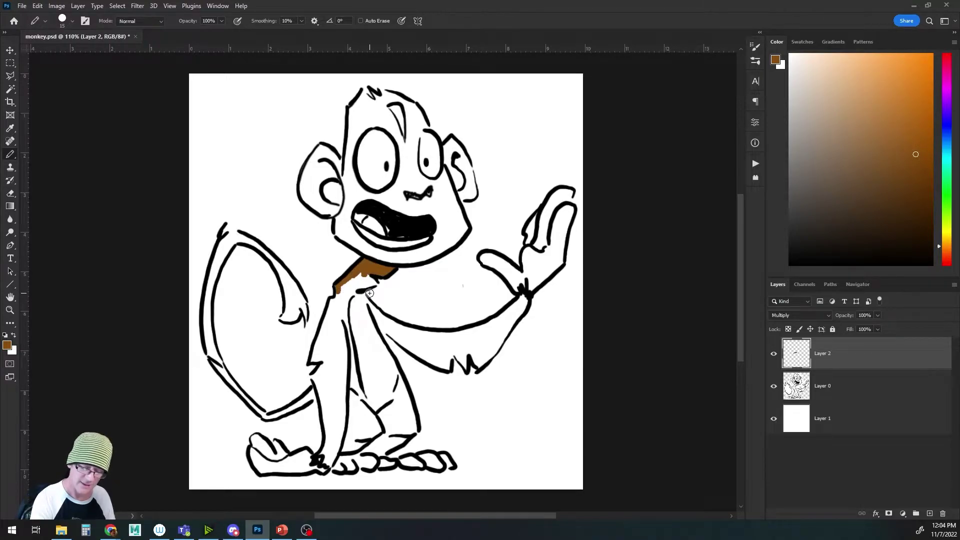
mouse_move(368, 262)
left_mouse_down()
mouse_move(333, 300)
mouse_move(326, 330)
left_mouse_up()
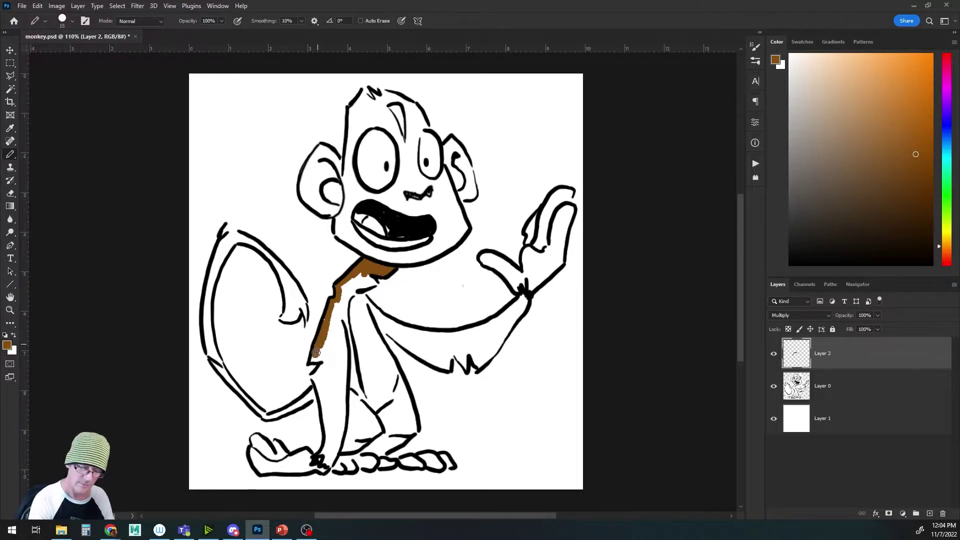
mouse_move(316, 353)
left_mouse_down()
mouse_move(341, 335)
mouse_move(315, 379)
mouse_move(324, 450)
mouse_move(342, 399)
mouse_move(330, 423)
mouse_move(325, 364)
mouse_move(518, 303)
mouse_move(456, 342)
mouse_move(447, 335)
mouse_move(496, 344)
mouse_move(465, 359)
mouse_move(406, 343)
mouse_move(432, 362)
mouse_move(394, 337)
mouse_move(471, 343)
mouse_move(481, 364)
mouse_move(485, 355)
mouse_move(370, 278)
mouse_move(355, 340)
left_mouse_up()
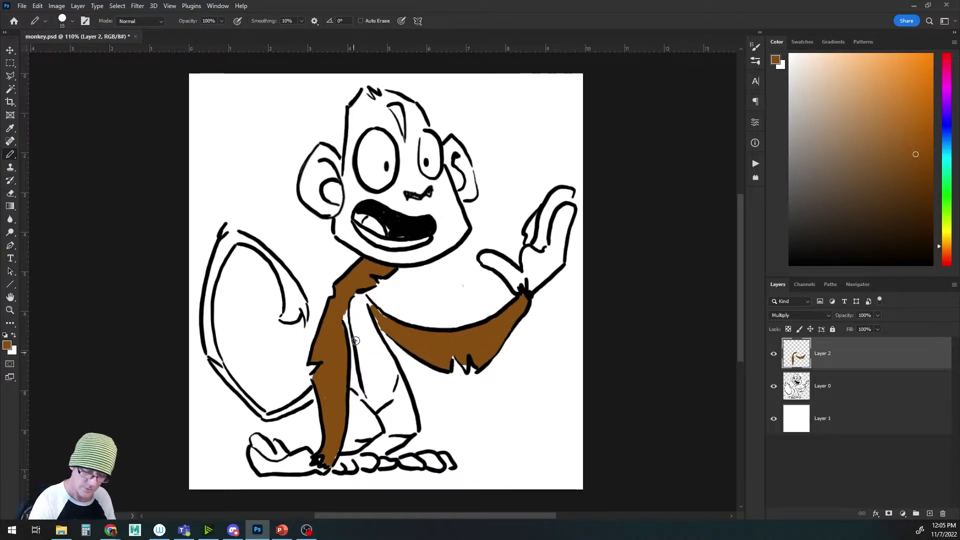
Paint the monkey's legs, tail, face and the narrow body areas beside the arm medium brown on Layer 2, using a smaller pencil for tight spots
left_click(905, 122)
mouse_move(350, 393)
left_mouse_down()
mouse_move(370, 423)
mouse_move(361, 442)
left_mouse_up()
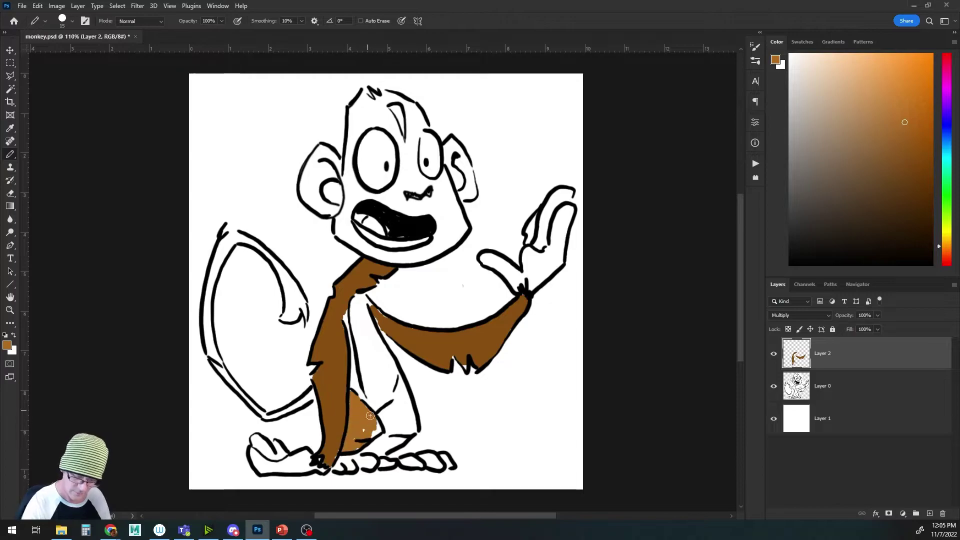
mouse_move(227, 240)
left_mouse_down()
mouse_move(225, 370)
mouse_move(245, 235)
mouse_move(285, 320)
mouse_move(301, 300)
left_mouse_up()
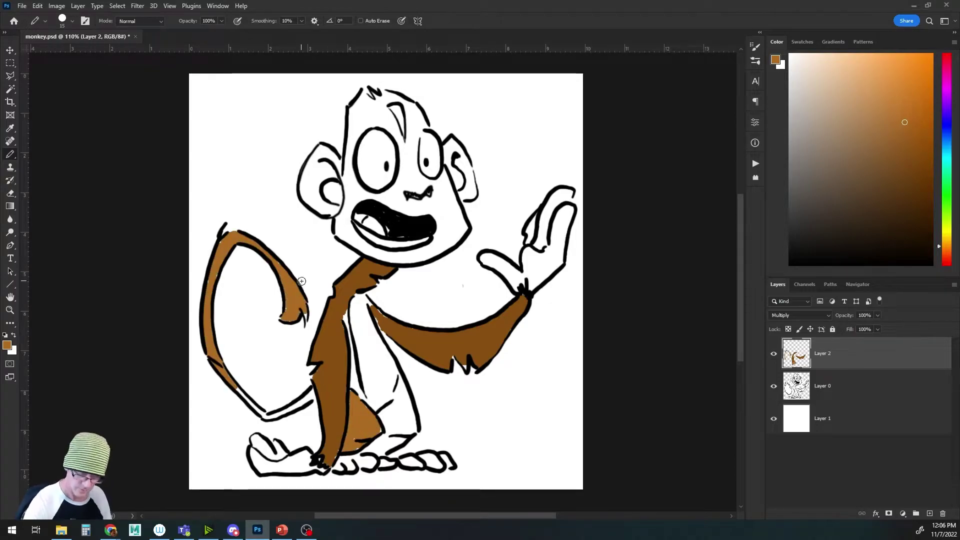
mouse_move(380, 415)
left_mouse_down()
mouse_move(406, 403)
mouse_move(385, 443)
left_mouse_up()
mouse_move(368, 90)
left_mouse_down()
mouse_move(345, 180)
mouse_move(356, 135)
mouse_move(394, 135)
mouse_move(396, 125)
mouse_move(408, 143)
mouse_move(380, 107)
mouse_move(411, 106)
mouse_move(421, 127)
mouse_move(369, 179)
mouse_move(399, 179)
mouse_move(365, 198)
mouse_move(429, 183)
mouse_move(357, 239)
mouse_move(433, 247)
mouse_move(360, 245)
mouse_move(452, 229)
mouse_move(435, 195)
mouse_move(464, 231)
mouse_move(441, 250)
left_mouse_up()
key("bracketleft")
mouse_move(350, 320)
left_mouse_down()
mouse_move(356, 390)
mouse_move(313, 403)
mouse_move(332, 392)
mouse_move(330, 402)
left_mouse_up()
Paint the forehead tuft with the arm's dark brown and place dark and medium brown swatch dots in the blank area above the raised hand
left_click(318, 383, "alt")
left_click_drag(396, 109, 402, 131)
left_click(523, 109)
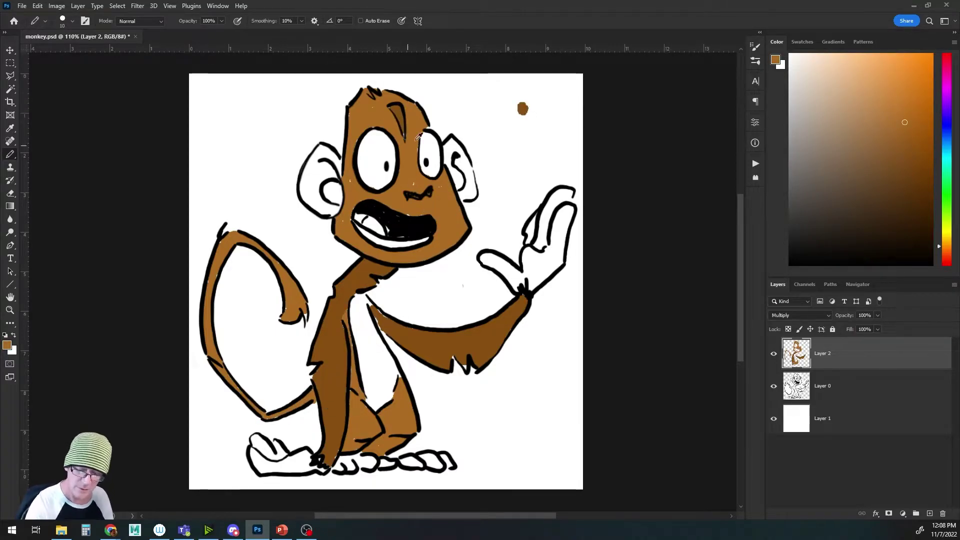
left_click(539, 106)
Paint the ears, tongue, lower lip, belly, feet and raised hand light tan, and add a tan swatch beneath the brown ones
left_click(870, 69)
mouse_move(315, 150)
left_mouse_down()
mouse_move(330, 170)
mouse_move(315, 200)
mouse_move(331, 205)
left_mouse_up()
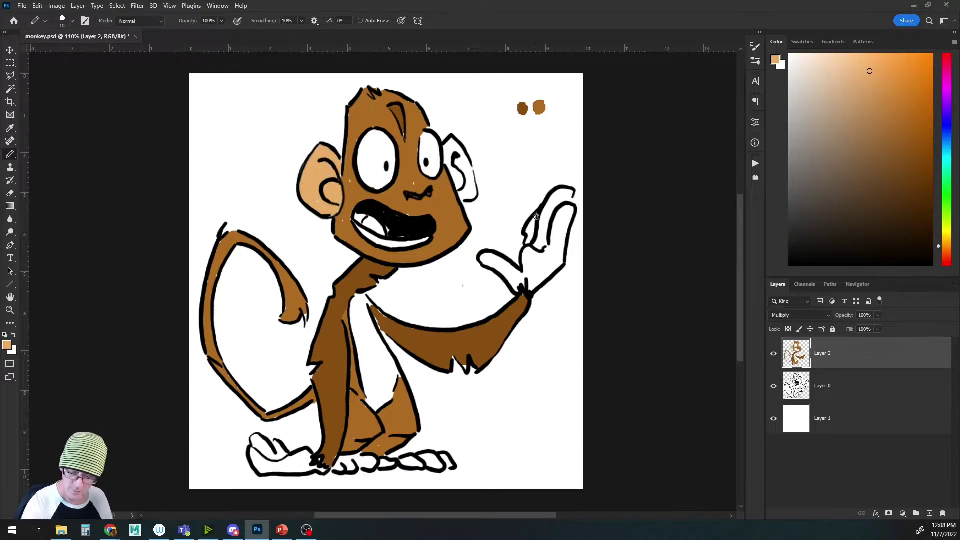
left_click_drag(455, 145, 467, 190)
left_click_drag(357, 217, 425, 243)
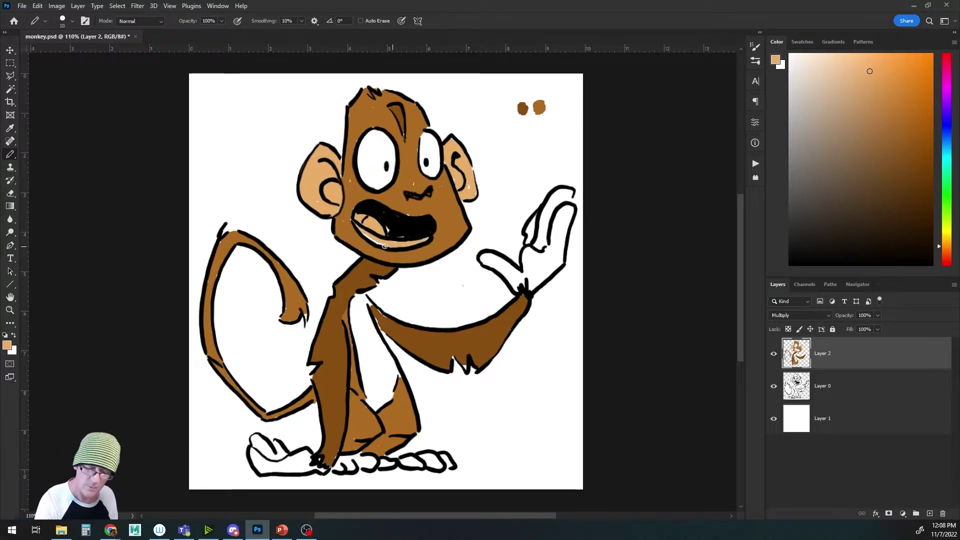
mouse_move(360, 297)
left_mouse_down()
mouse_move(382, 400)
mouse_move(380, 360)
left_mouse_up()
left_click(522, 126)
mouse_move(253, 440)
left_mouse_down()
mouse_move(265, 457)
mouse_move(295, 468)
mouse_move(439, 463)
left_mouse_up()
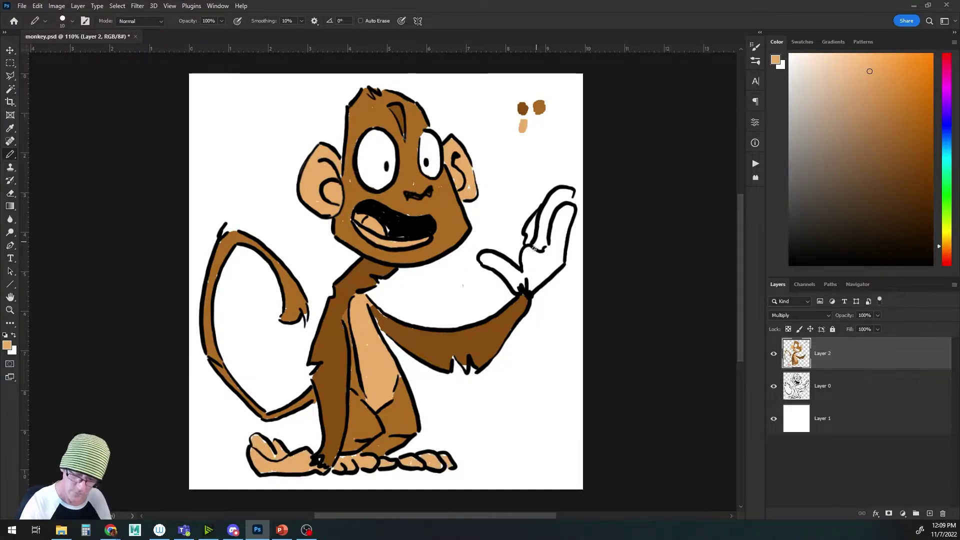
mouse_move(530, 250)
left_mouse_down()
mouse_move(502, 276)
mouse_move(567, 193)
mouse_move(560, 251)
mouse_move(522, 255)
mouse_move(556, 219)
mouse_move(538, 259)
left_mouse_up()
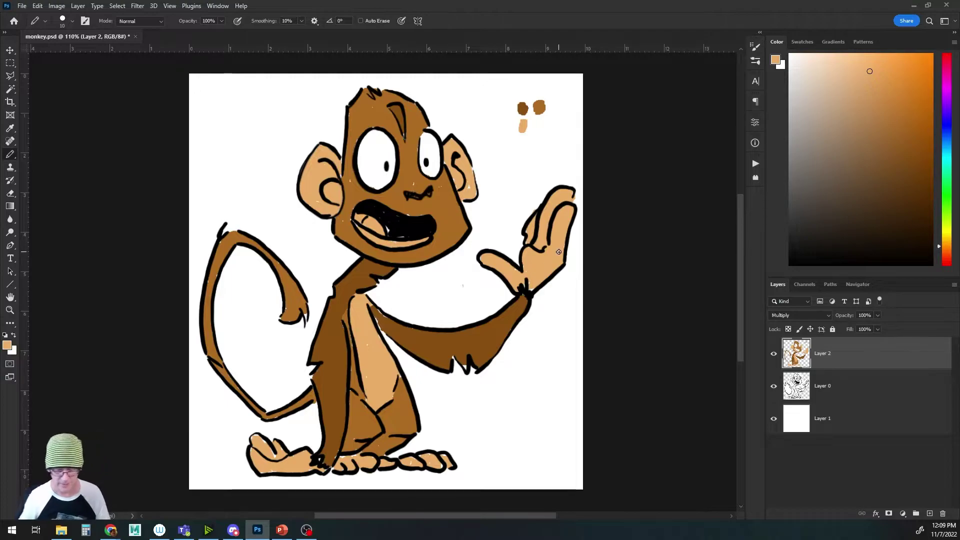
Sample dark brown from the arm, medium brown from the face, light tan from the ear, and medium brown again from the leg
left_click(461, 354, "alt")
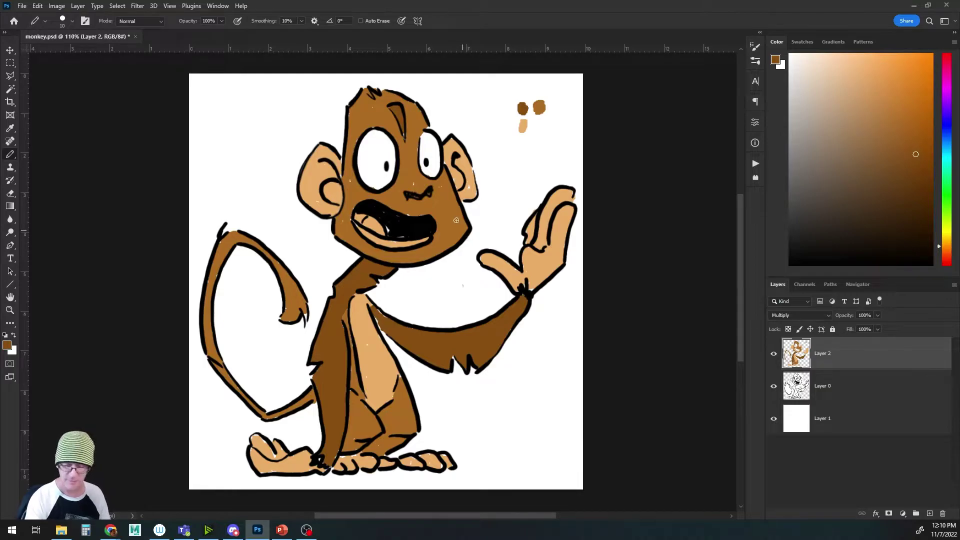
left_click(412, 172, "alt")
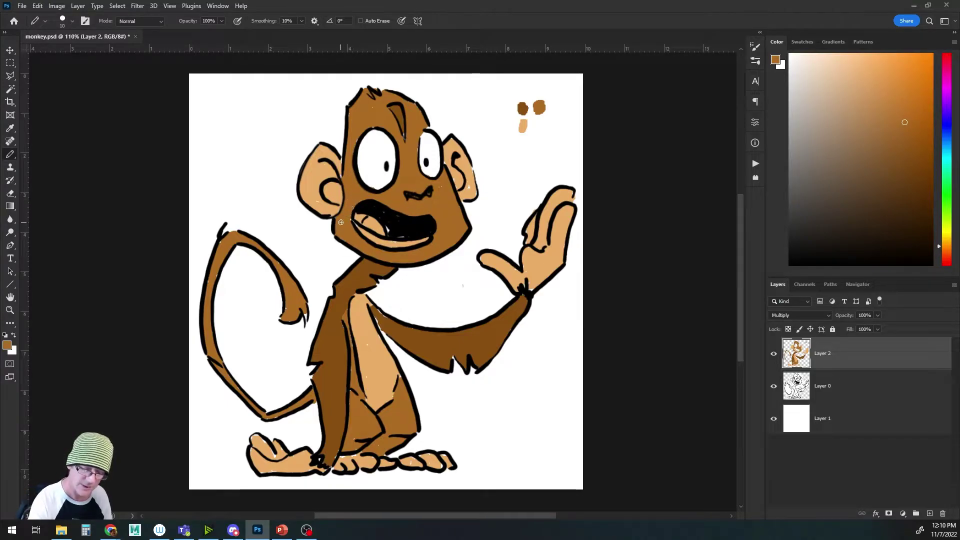
left_click(313, 216, "alt")
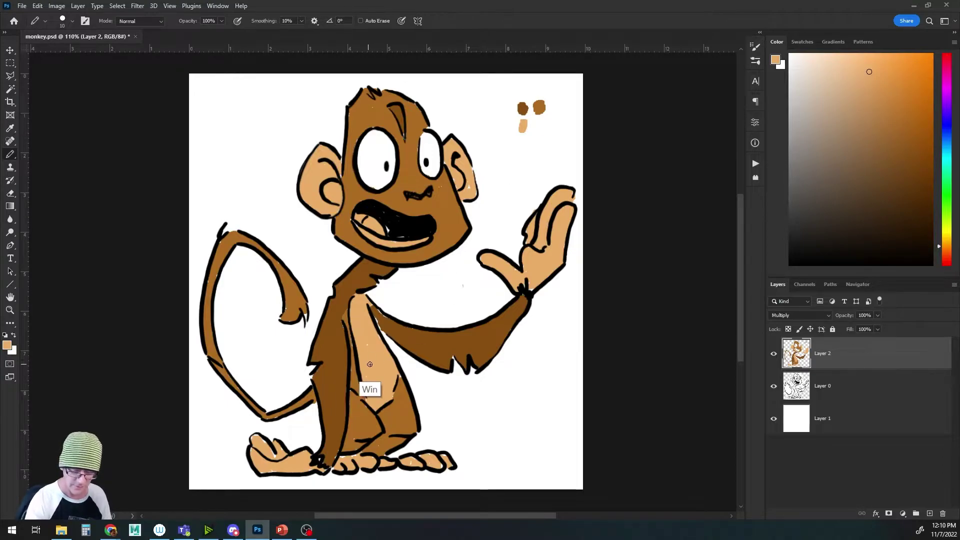
key("alt")
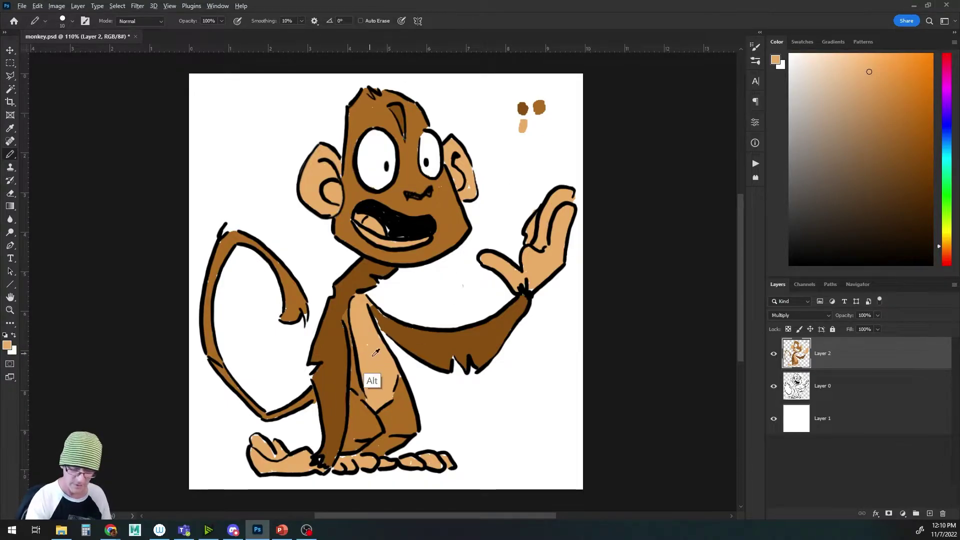
left_click(380, 440, "alt")
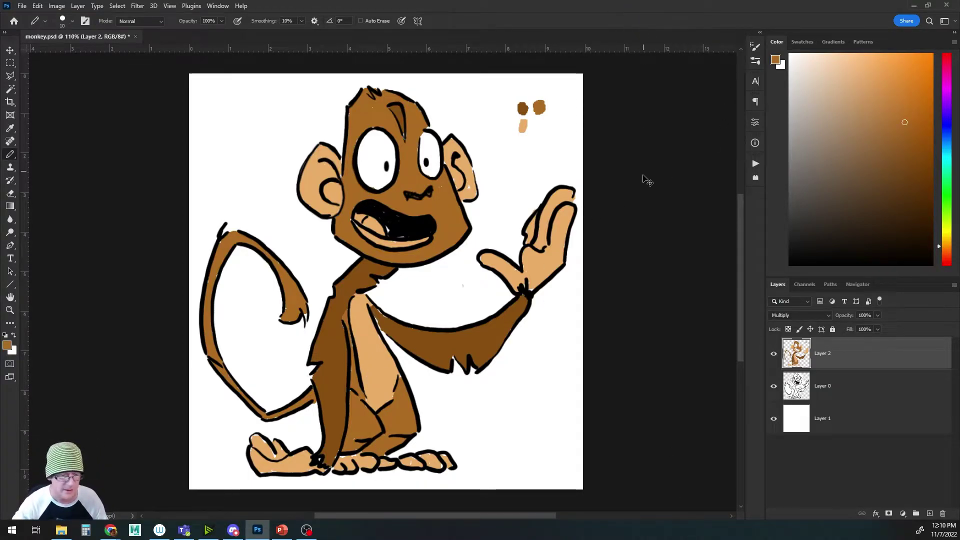
Save monkey.psd and save another version as monkey_small.psd in the pixel art example folder, keeping Maximize Compatibility on for both
key("ctrl+s")
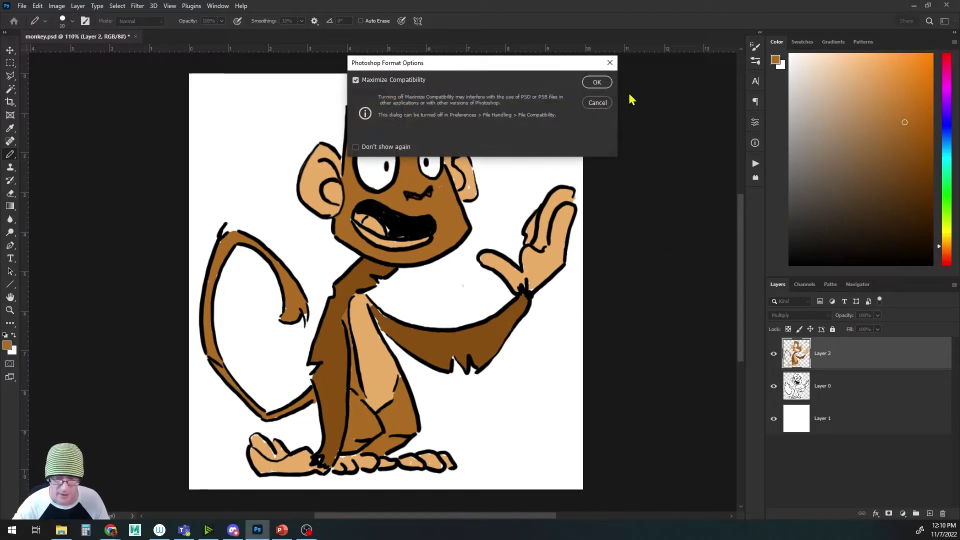
left_click(598, 83)
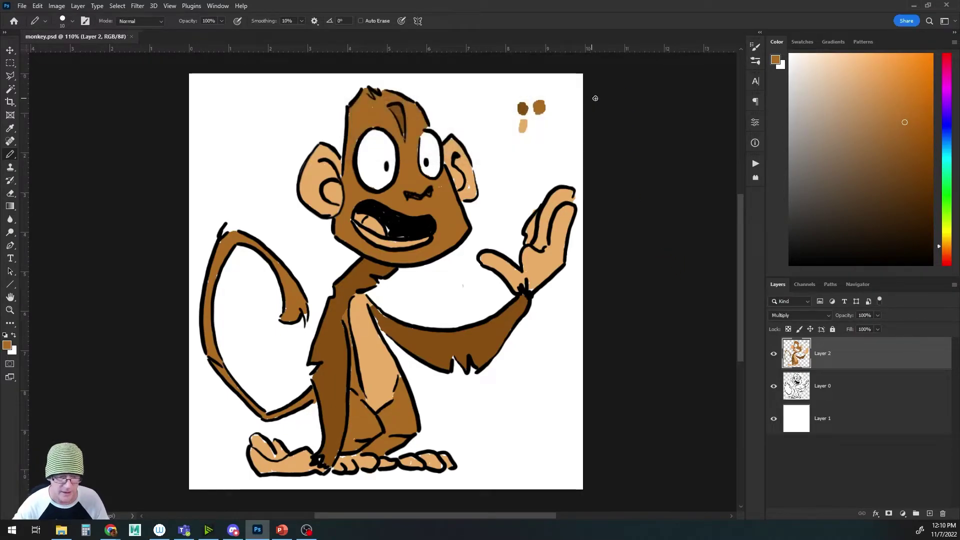
left_click(22, 8)
left_click(39, 125)
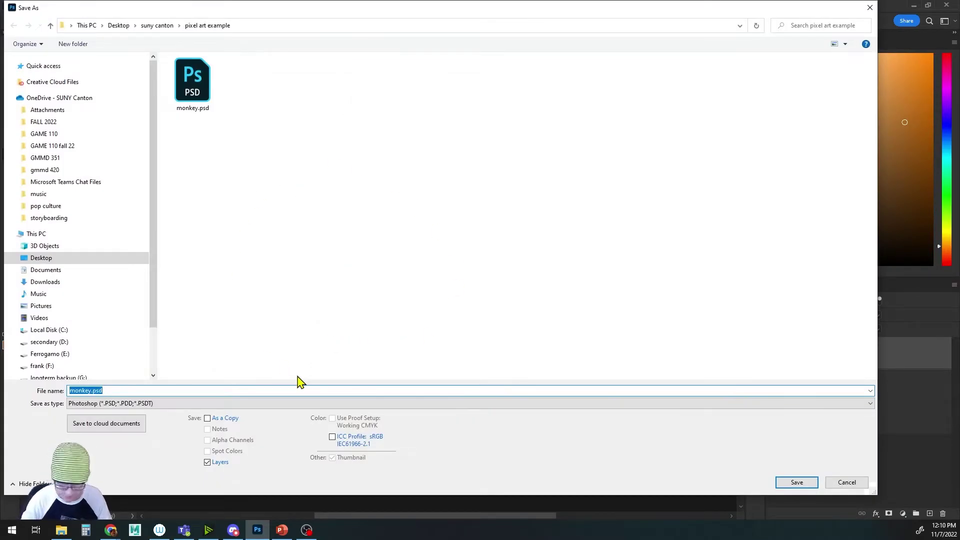
key("Right")
key("Left")
key("Left")
key("Left")
key("Left")
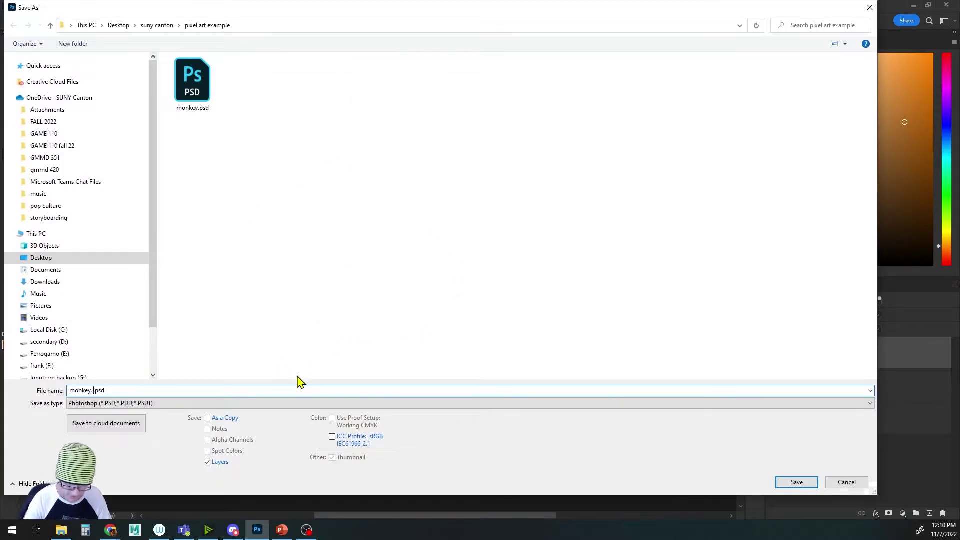
key("Return")
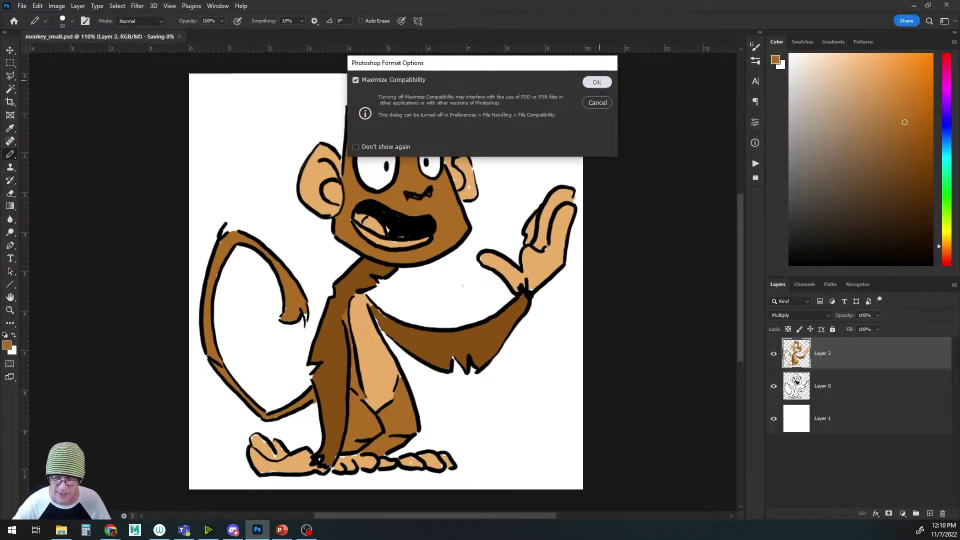
left_click(598, 81)
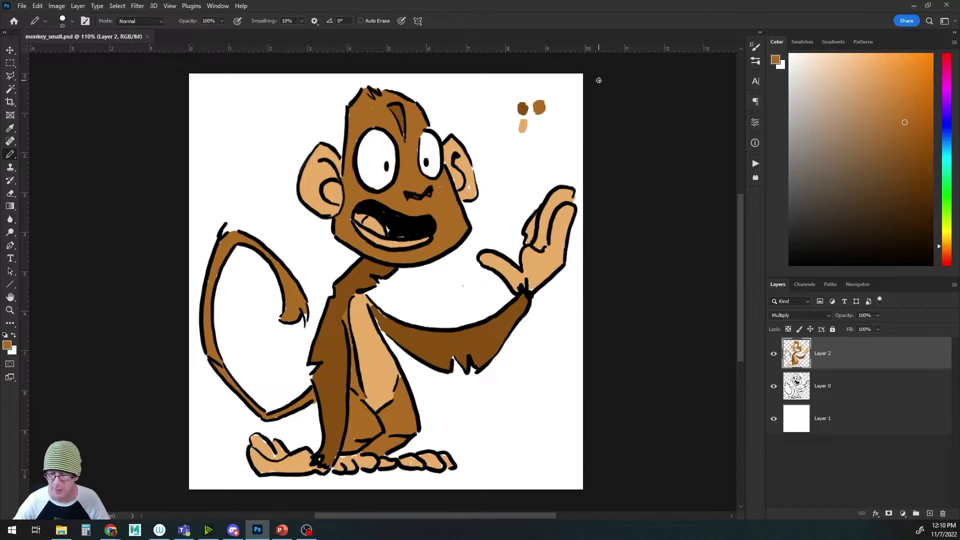
Hide and reshow the line art on Layer 0 and the color on Layer 2 to inspect each separately
left_click(774, 387)
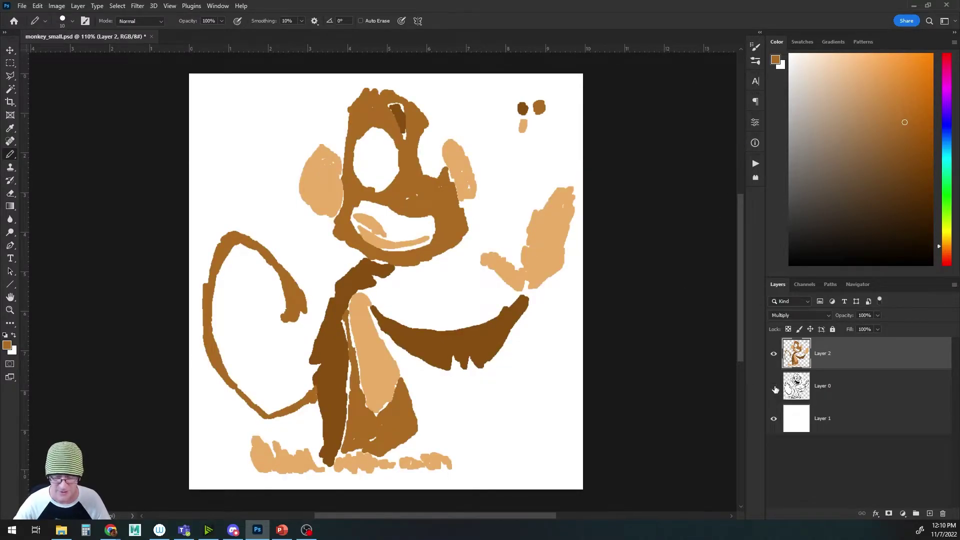
left_click(774, 387)
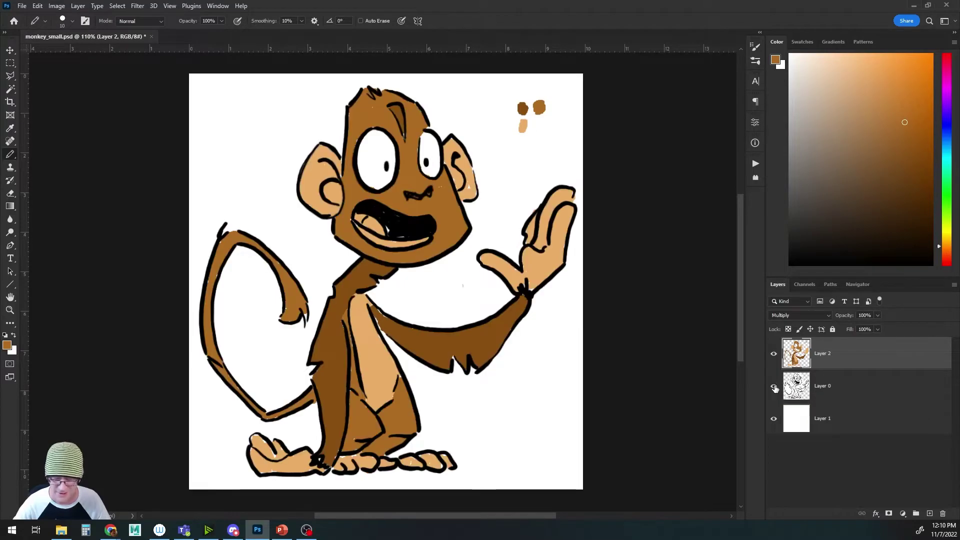
left_click(775, 355)
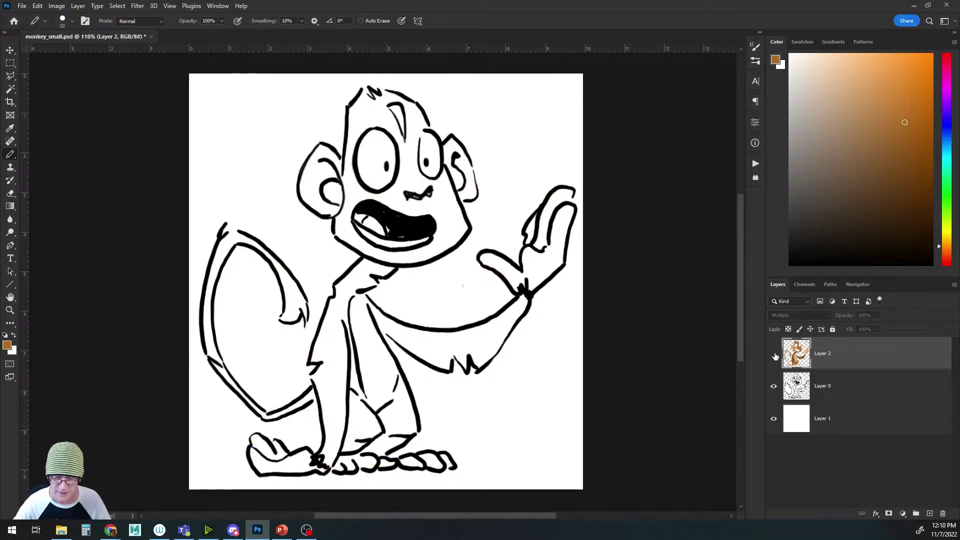
left_click(775, 355)
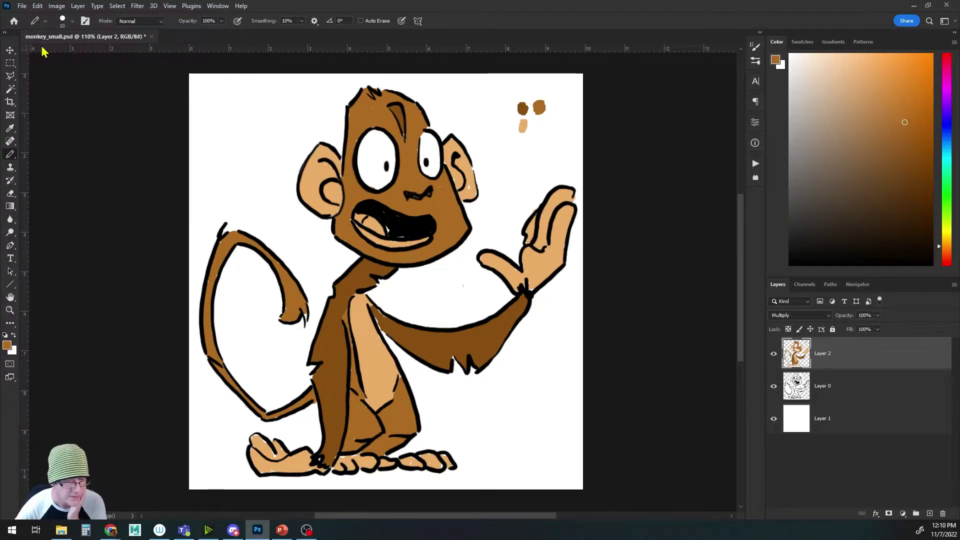
Resize the image proportionally to a height of 128 pixels with automatic resampling
left_click(57, 5)
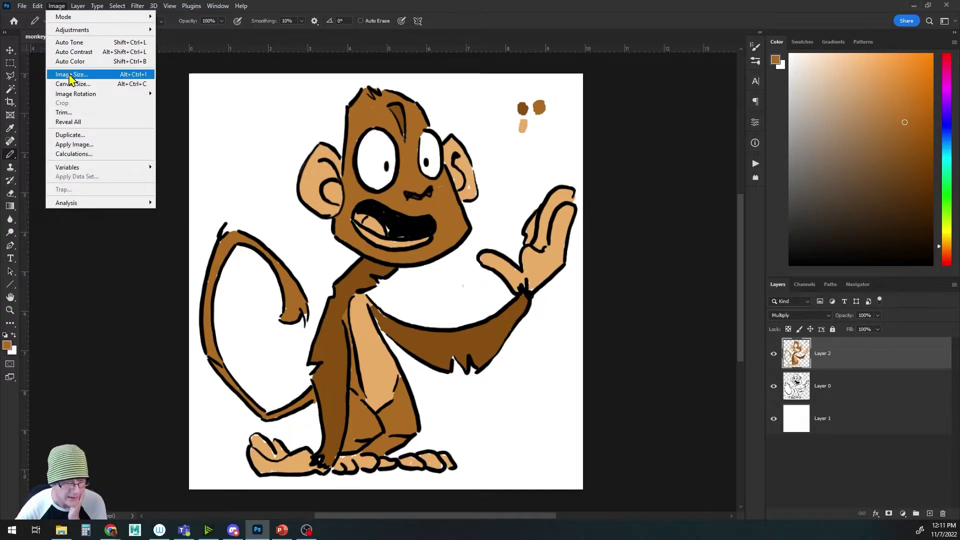
mouse_move(71, 19)
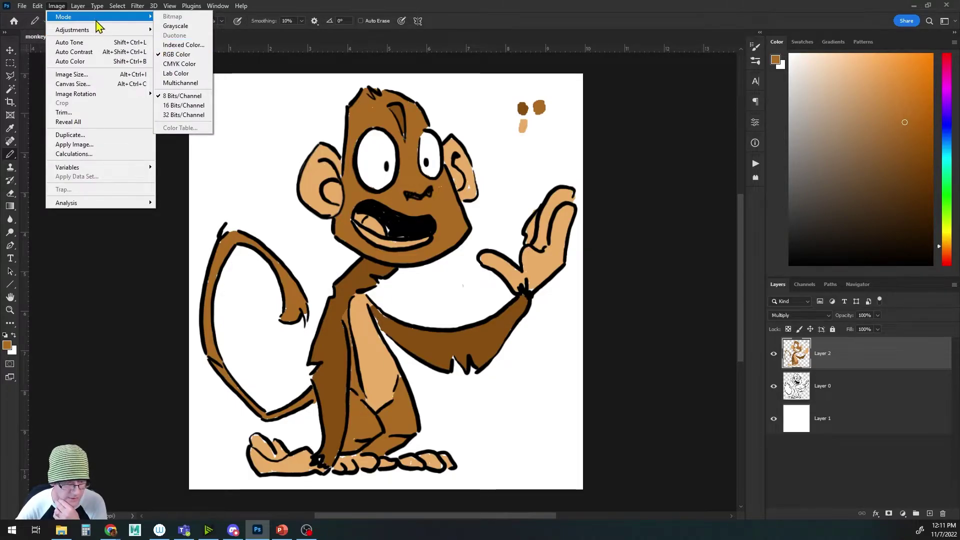
left_click(88, 75)
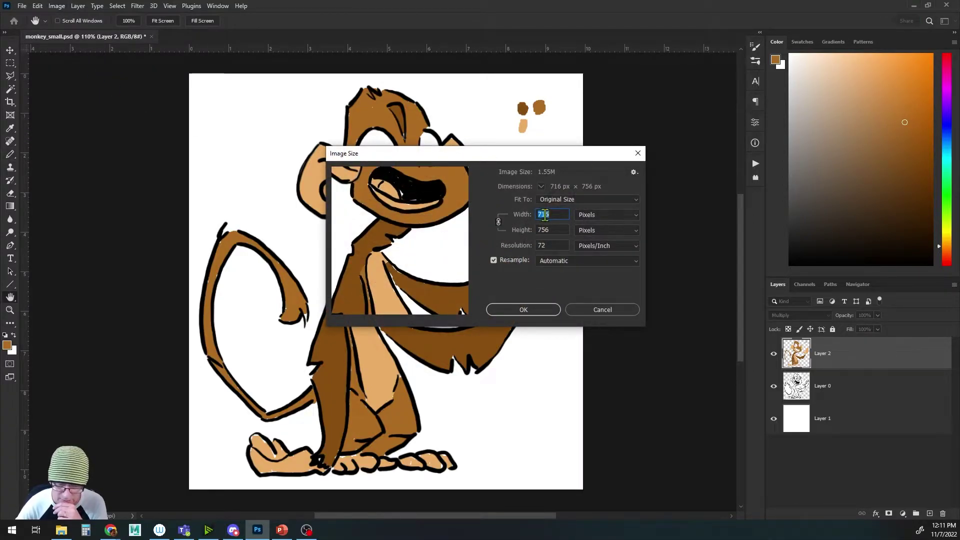
key("Tab")
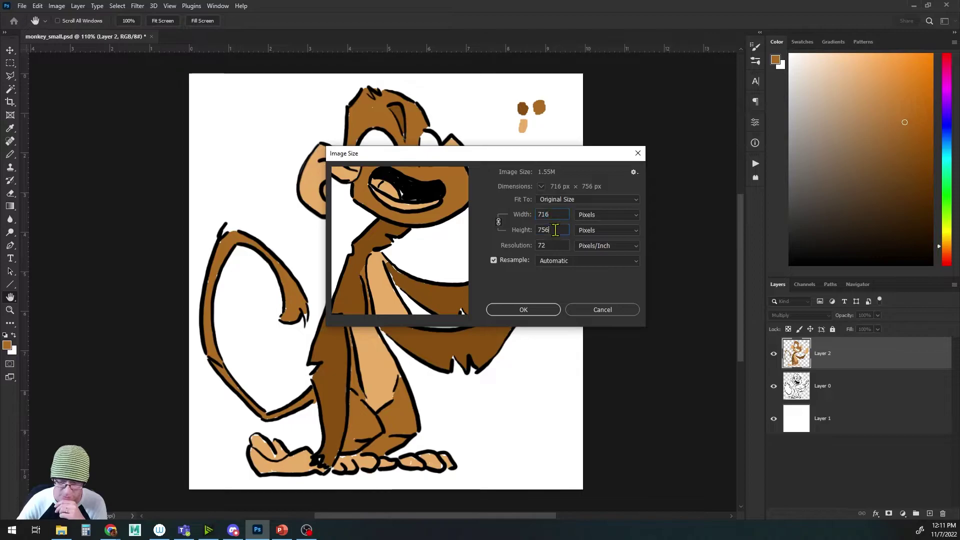
type("128")
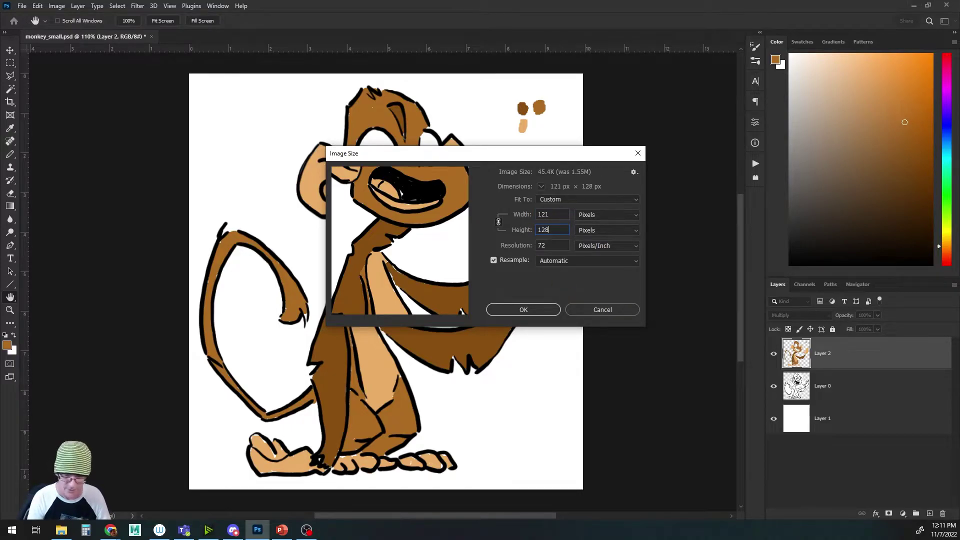
left_click(530, 310)
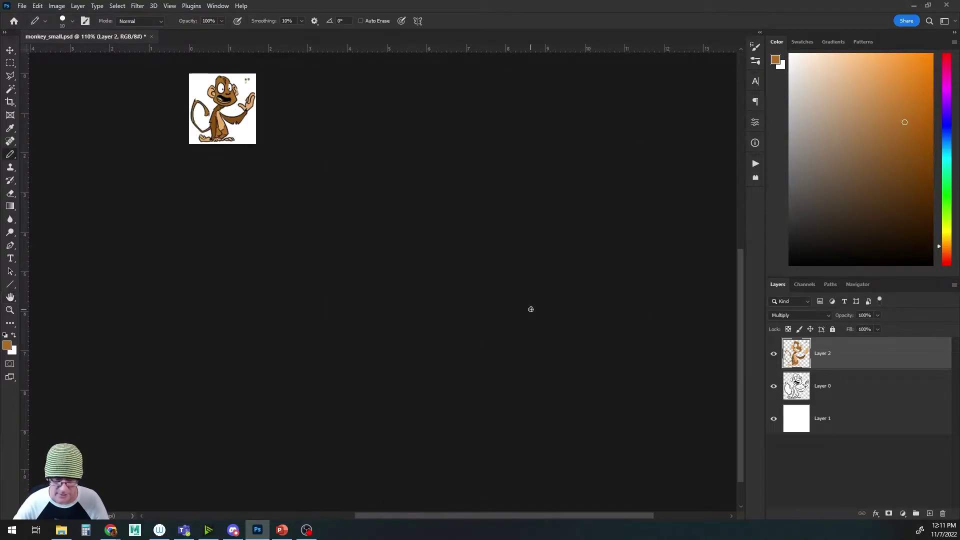
Add a new layer above Layer 2 and reduce the pencil to 1 pixel for detail work near the color swatches
scroll(481, 385, "up", 5)
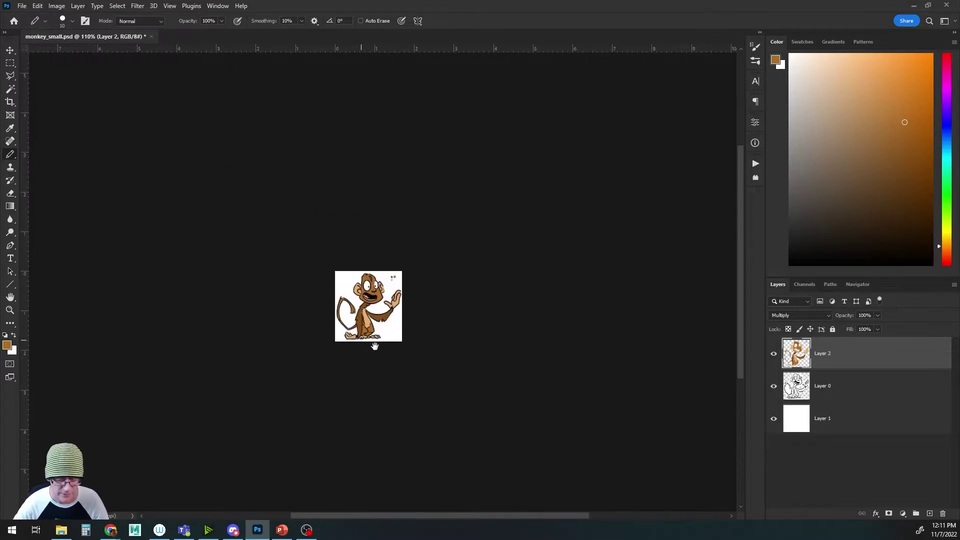
scroll(481, 385, "up", 3)
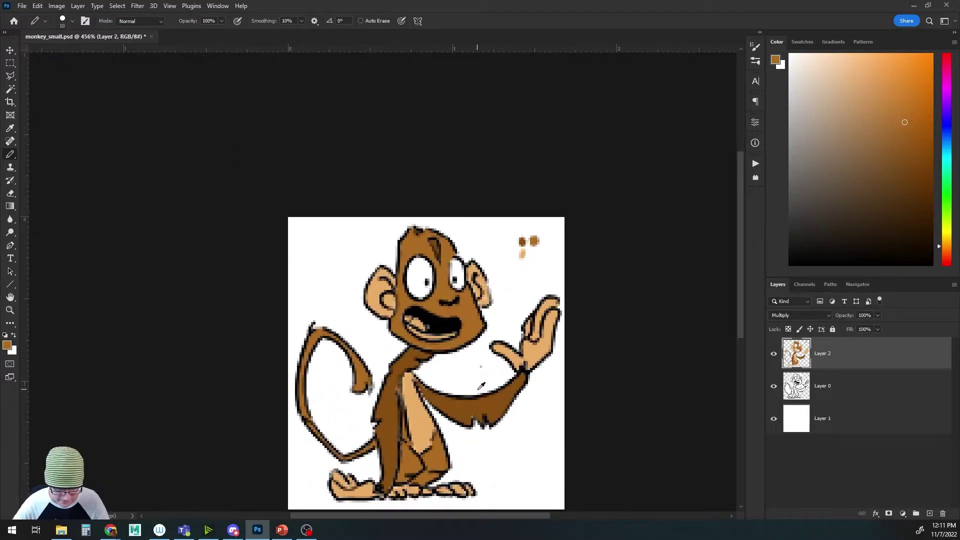
scroll(481, 390, "up", 1)
scroll(481, 389, "down", 2)
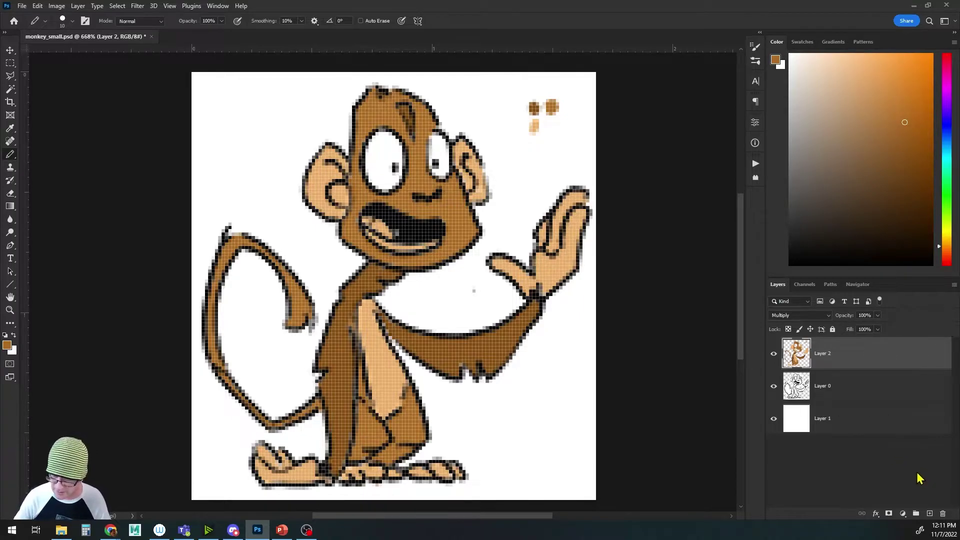
left_click(930, 514)
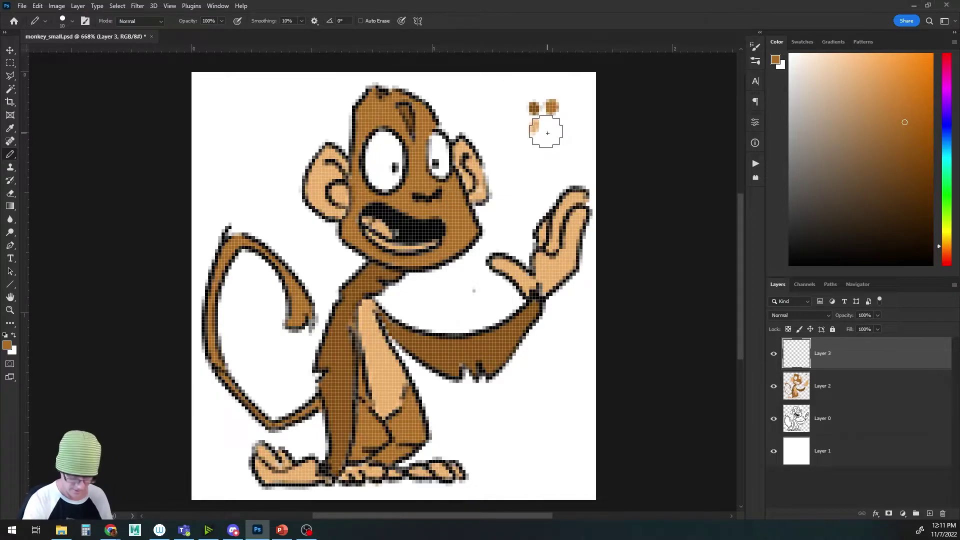
key("bracketleft")
key("bracketleft")
key("bracketleft")
key("bracketleft")
key("bracketleft")
key("bracketleft")
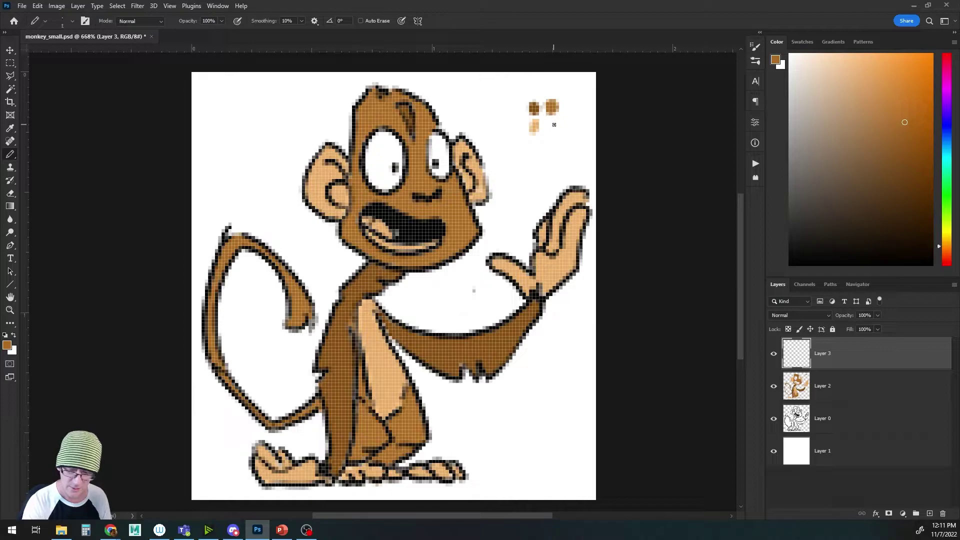
scroll(568, 135, "up", 5)
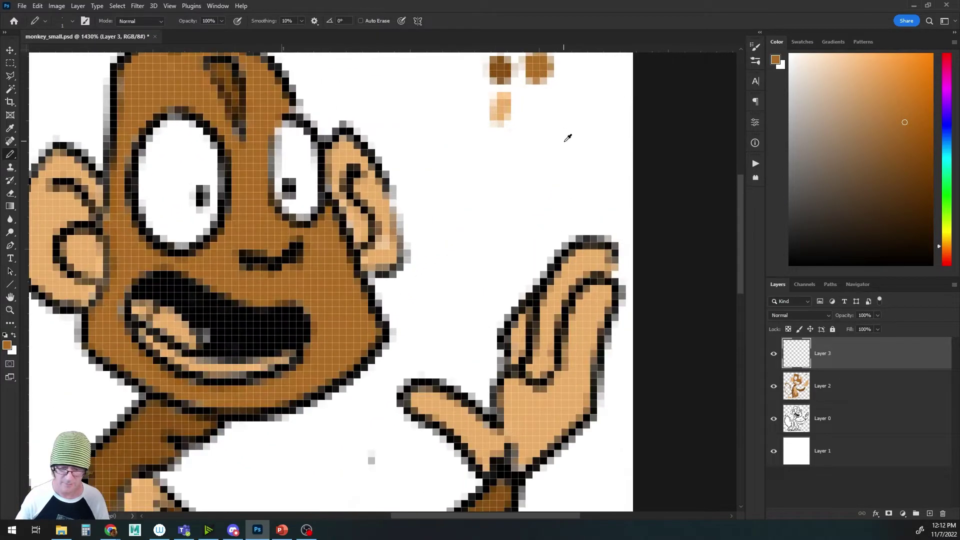
left_click_drag(534, 160, 534, 293)
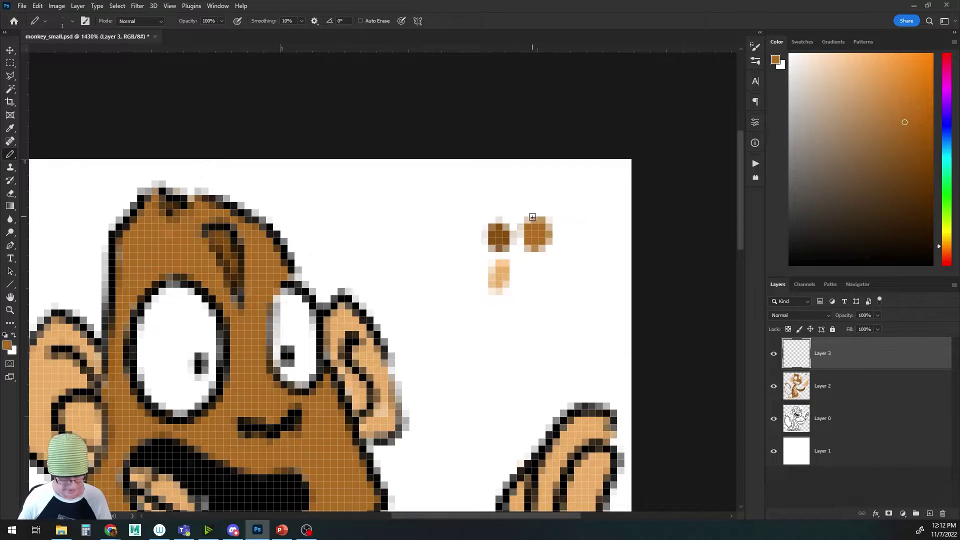
Try converting the image to Indexed Color with merged layers, using a Local (Perceptual) palette of 15 colors with transparency
scroll(536, 214, "down", 5)
scroll(490, 339, "down", 3)
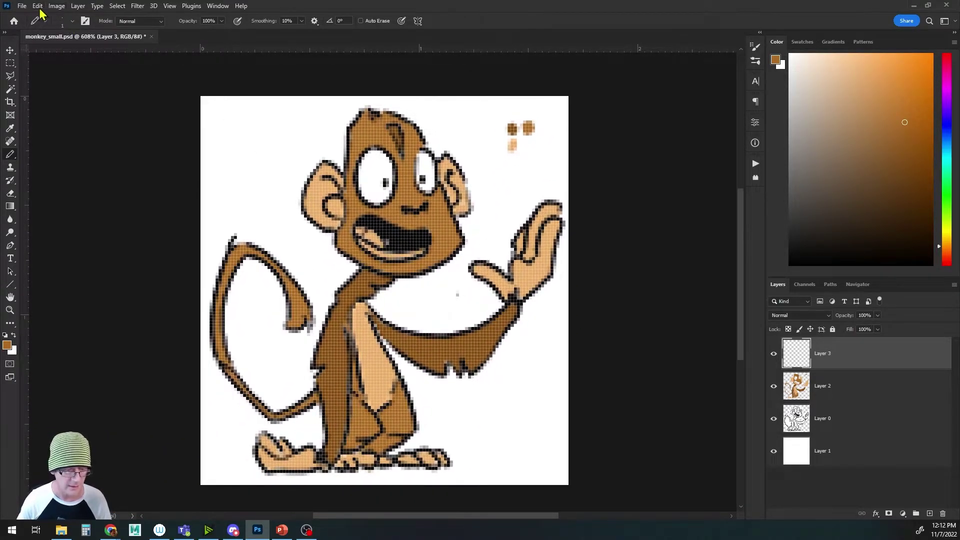
left_click(56, 7)
mouse_move(63, 19)
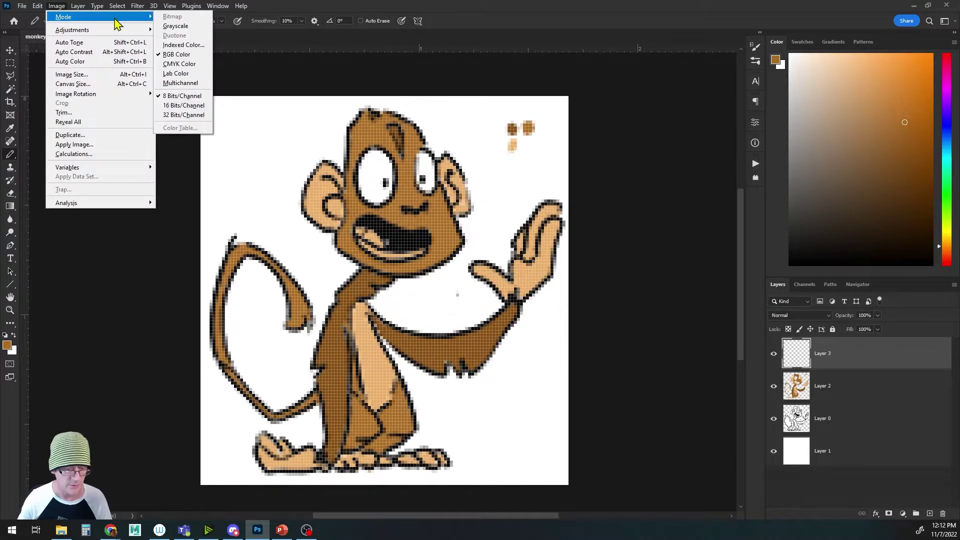
left_click(182, 53)
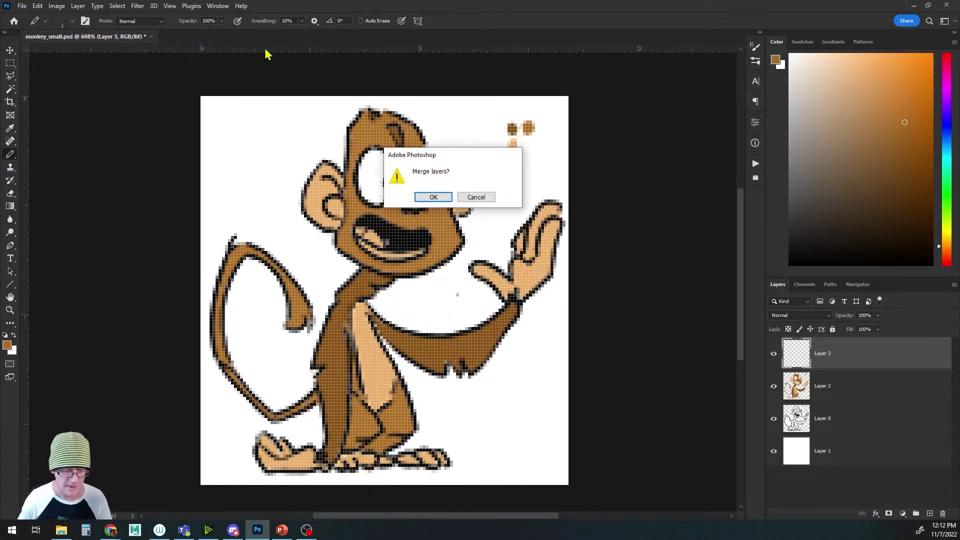
left_click(433, 197)
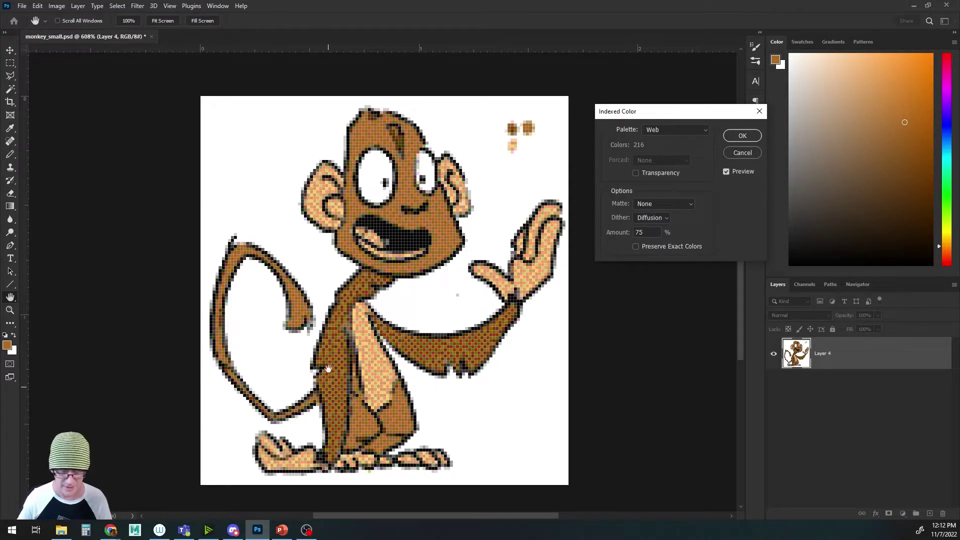
left_click(673, 131)
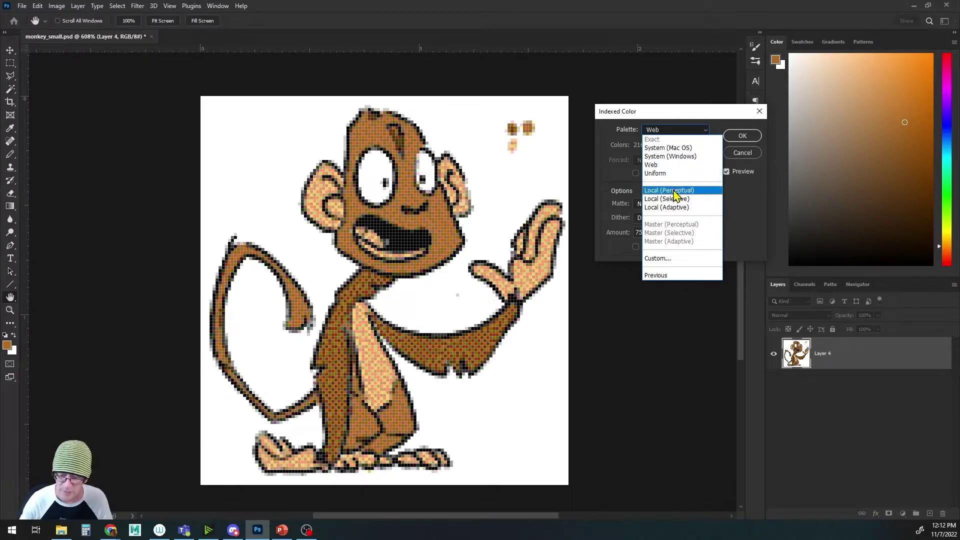
left_click(676, 194)
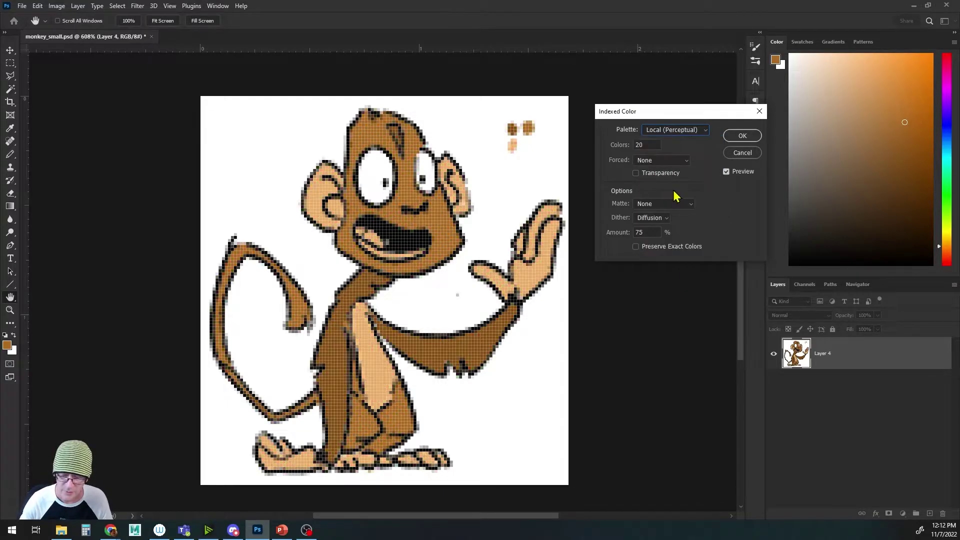
double_click(651, 146)
type("15")
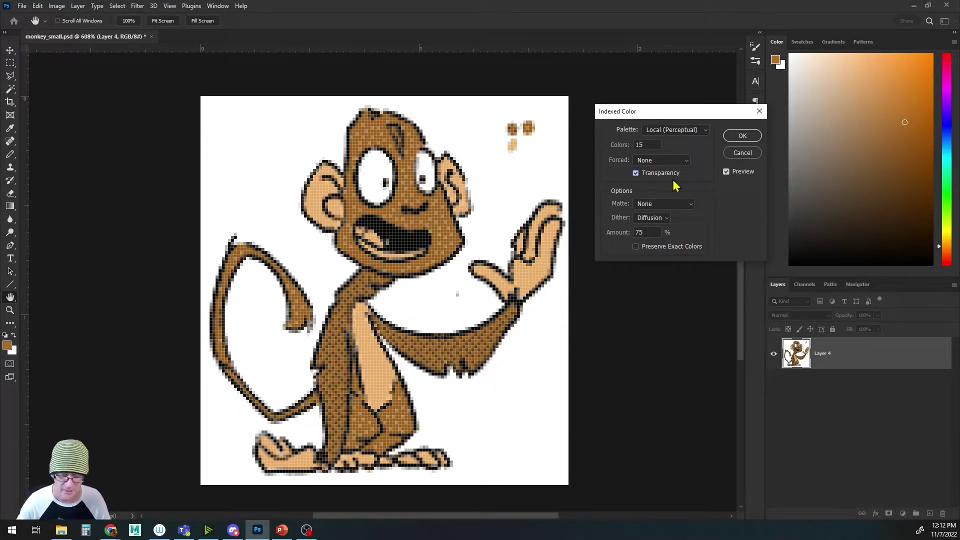
Preview the Uniform palette against Local (Adaptive) for the indexed conversion, settling on Local (Adaptive)
left_click(694, 131)
left_click(682, 211)
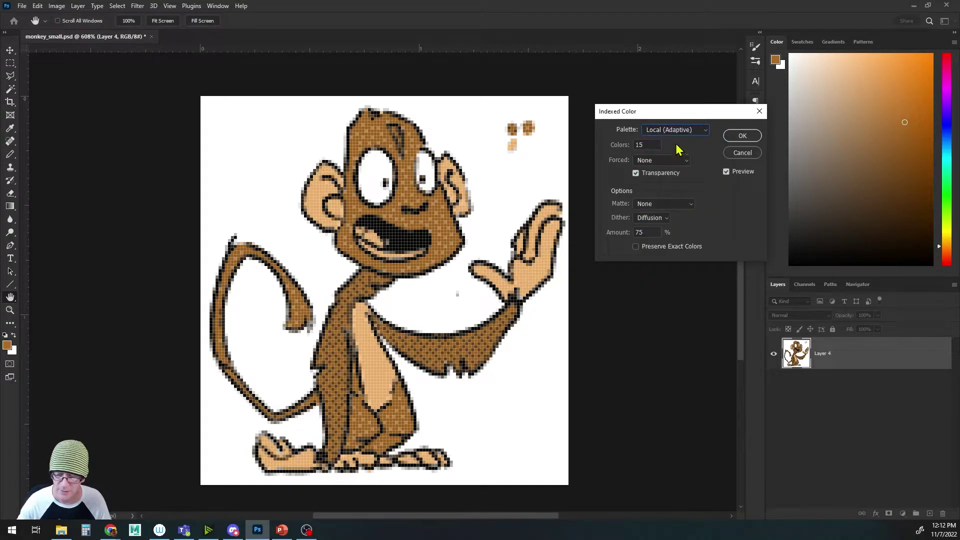
left_click(677, 132)
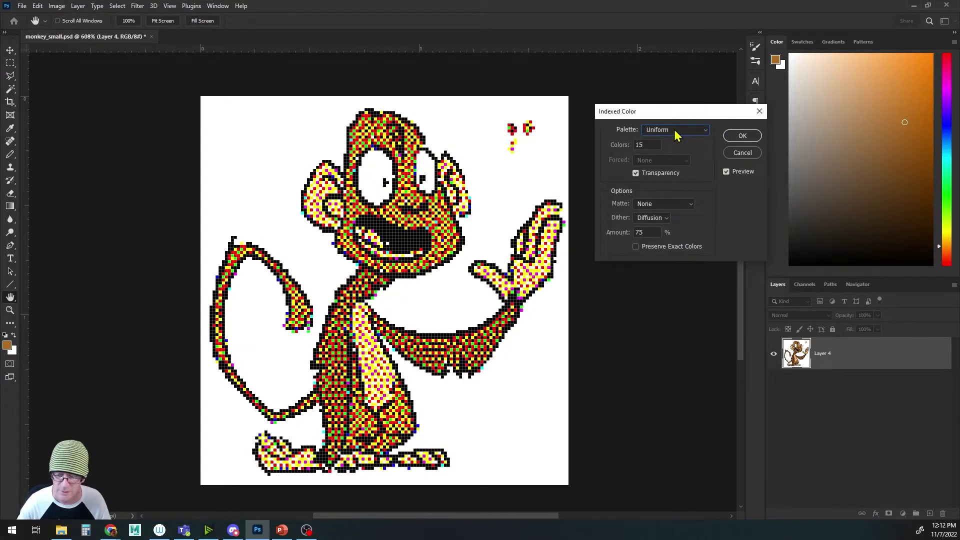
left_click(674, 134)
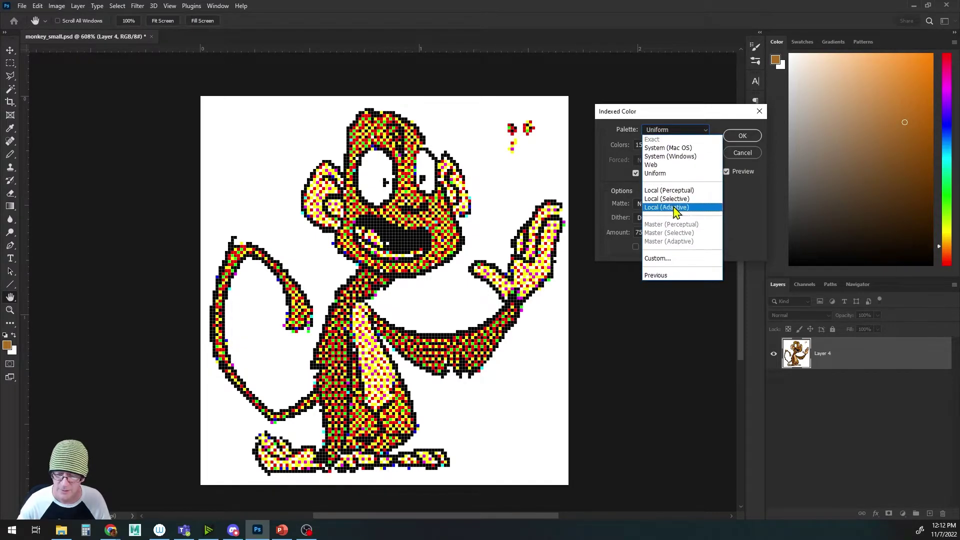
left_click(676, 213)
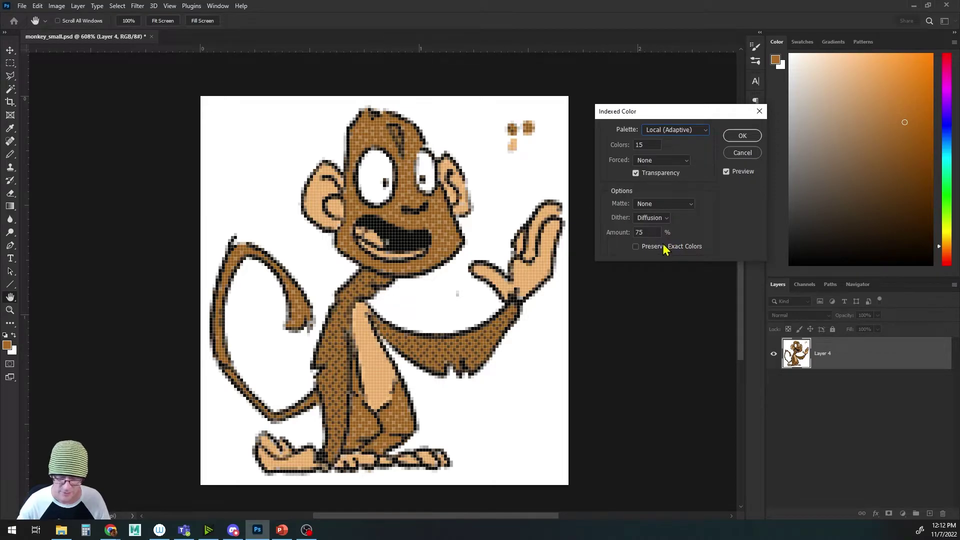
Preview the indexed conversion with dithering set to None and cancel the conversion
left_click(660, 223)
left_click(656, 224)
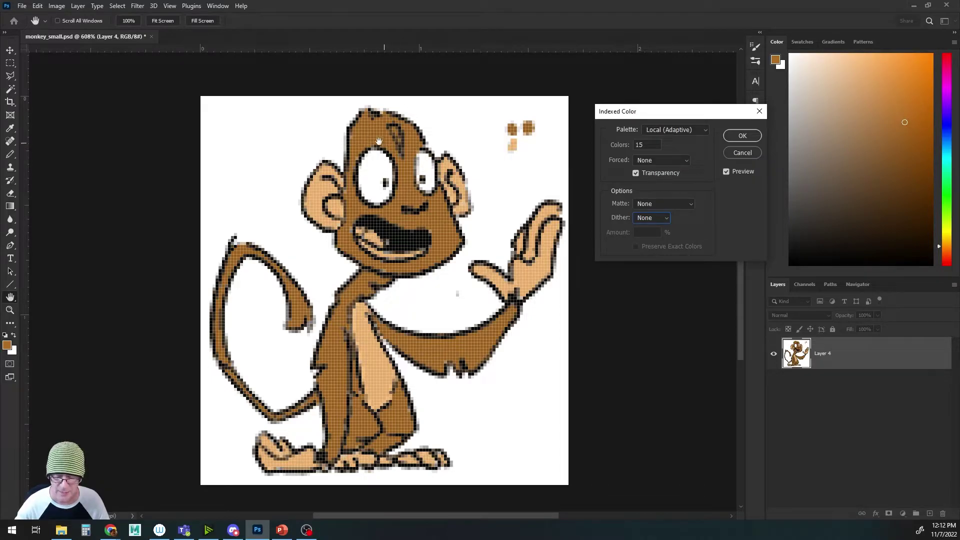
left_click(742, 153)
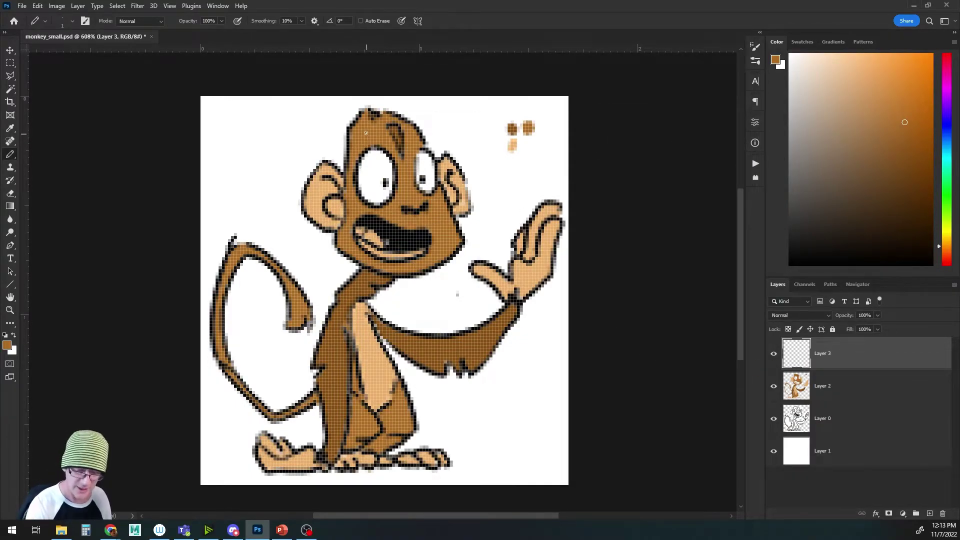
Clean the blurred edges of the three color swatches with the 1-pixel pencil, using sampled swatch colors and background white
key("w")
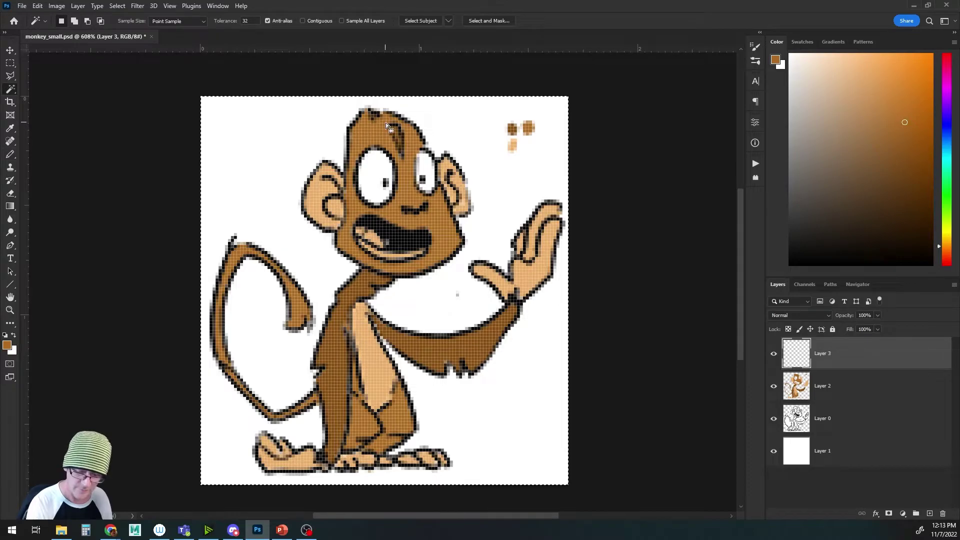
key("b")
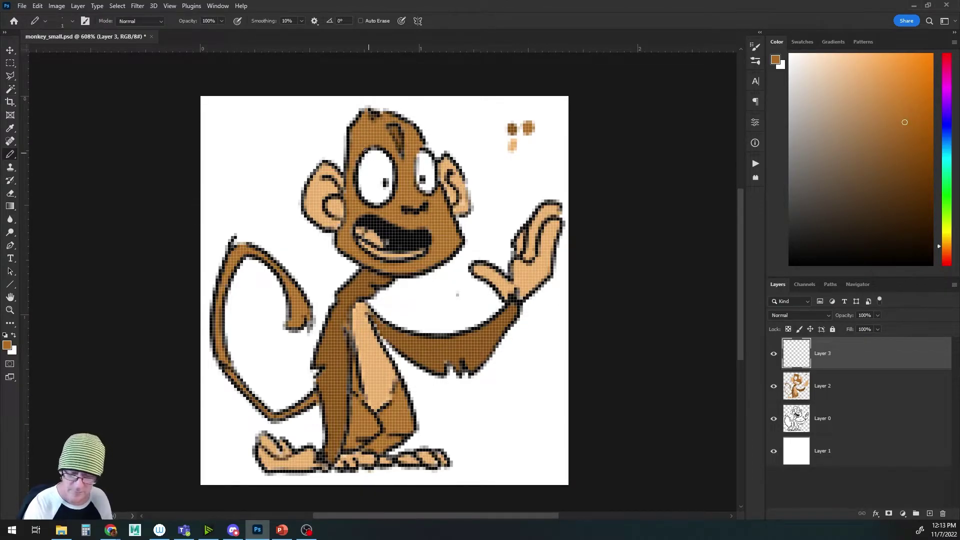
left_click(345, 336, "alt")
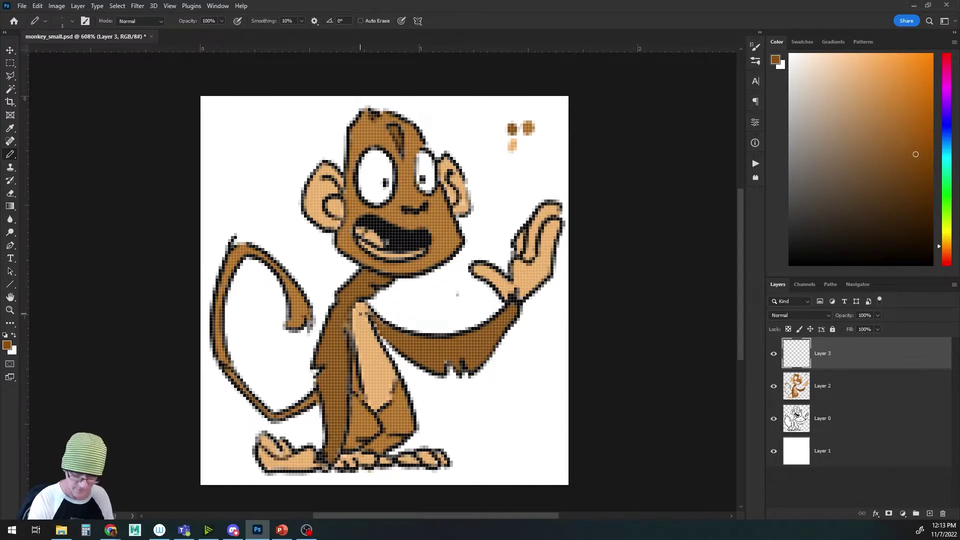
left_click(529, 142, "alt")
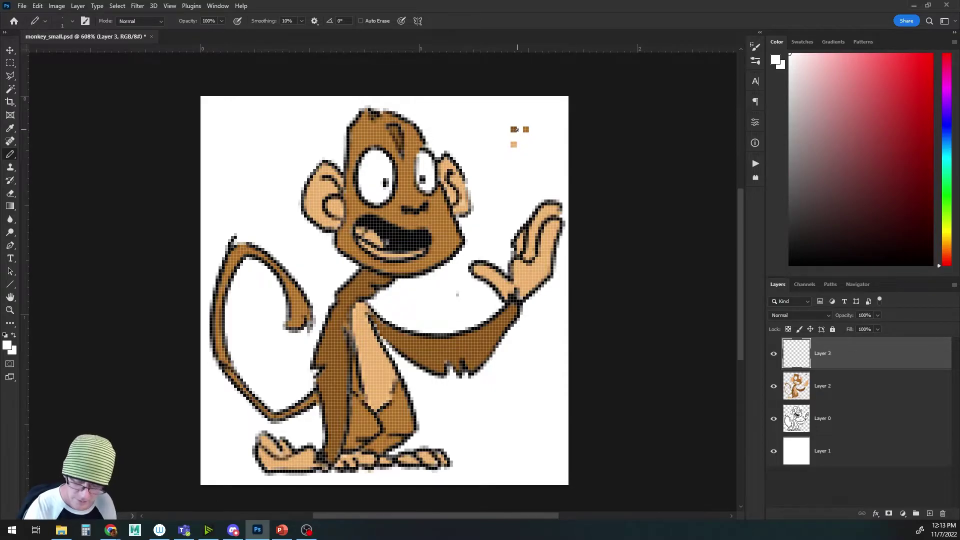
Enlarge the dark brown, medium brown and tan swatches into adjoining solid squares, sampling each swatch's own color
scroll(525, 152, "up", 4)
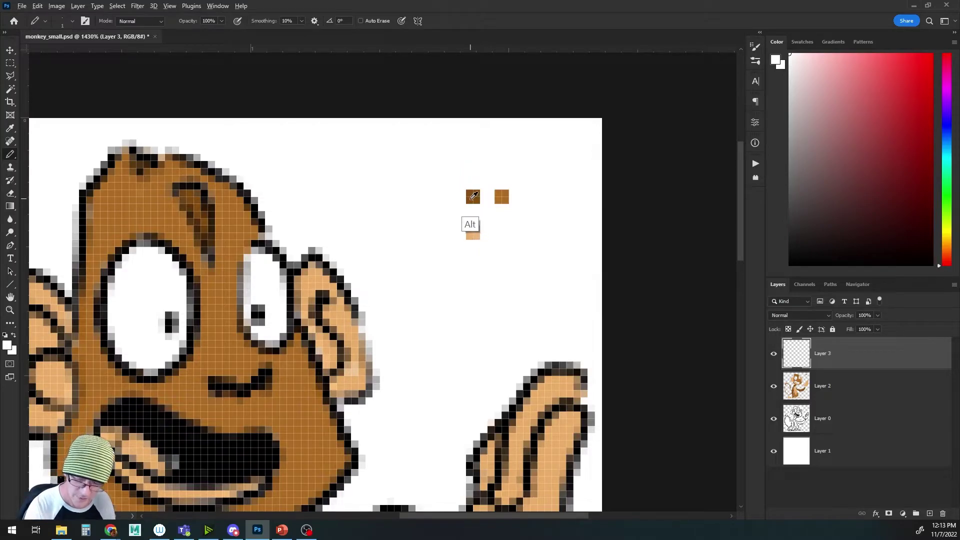
left_click(472, 198, "alt")
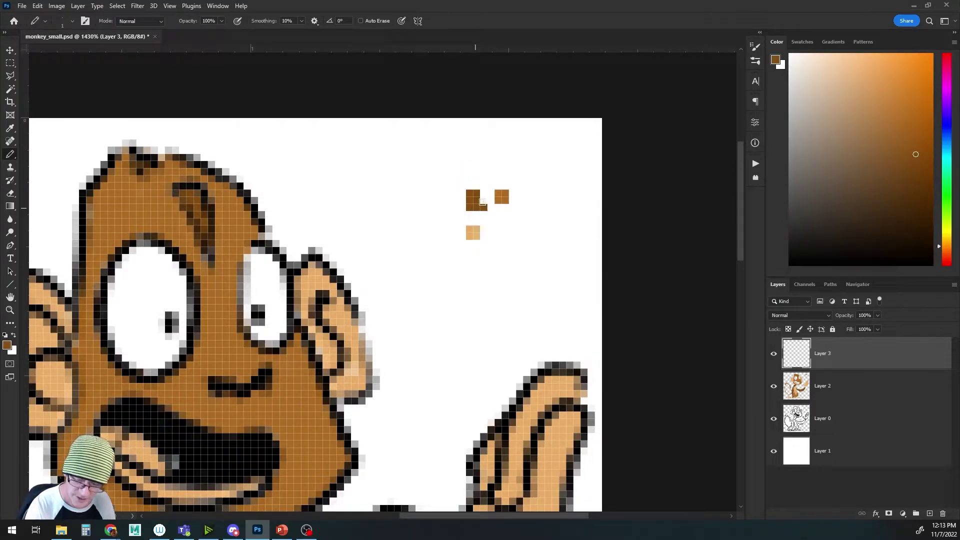
mouse_move(472, 216)
left_mouse_down()
mouse_move(488, 198)
mouse_move(508, 209)
mouse_move(511, 194)
mouse_move(520, 201)
mouse_move(516, 216)
mouse_move(501, 211)
mouse_move(491, 237)
mouse_move(472, 245)
mouse_move(484, 233)
left_mouse_up()
left_click(500, 198, "alt")
left_click(474, 230, "alt")
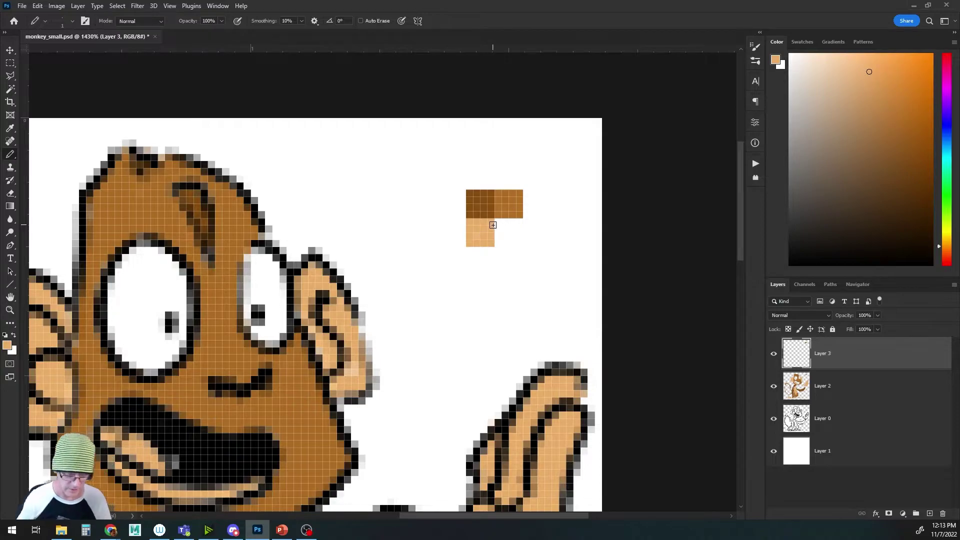
Sample the dark brown swatch, pick a darker shade, sketch a light-direction arrow below the swatches and undo it
scroll(332, 193, "down", 3)
mouse_move(288, 343)
left_mouse_down()
mouse_move(385, 294)
mouse_move(410, 257)
left_mouse_up()
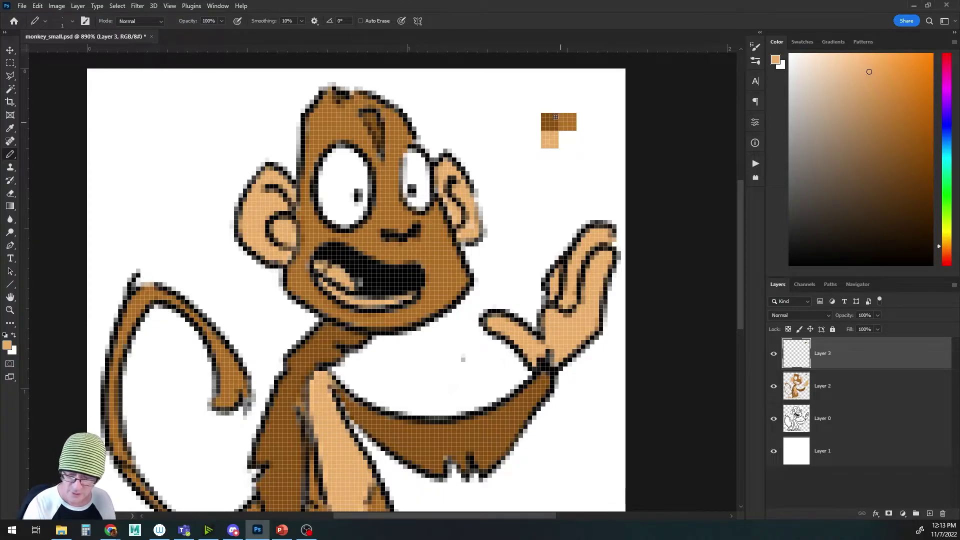
left_click(556, 117, "alt")
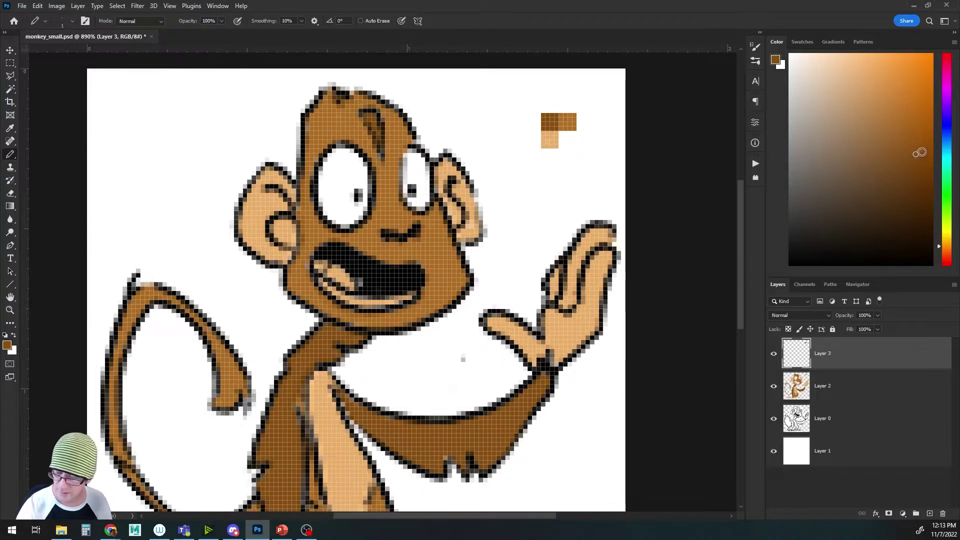
left_click(921, 200)
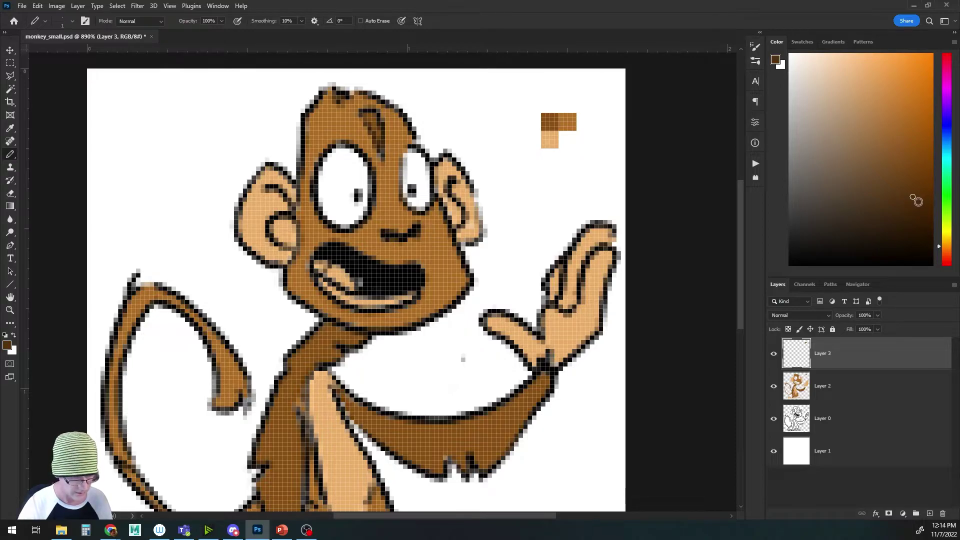
left_click_drag(428, 309, 418, 280)
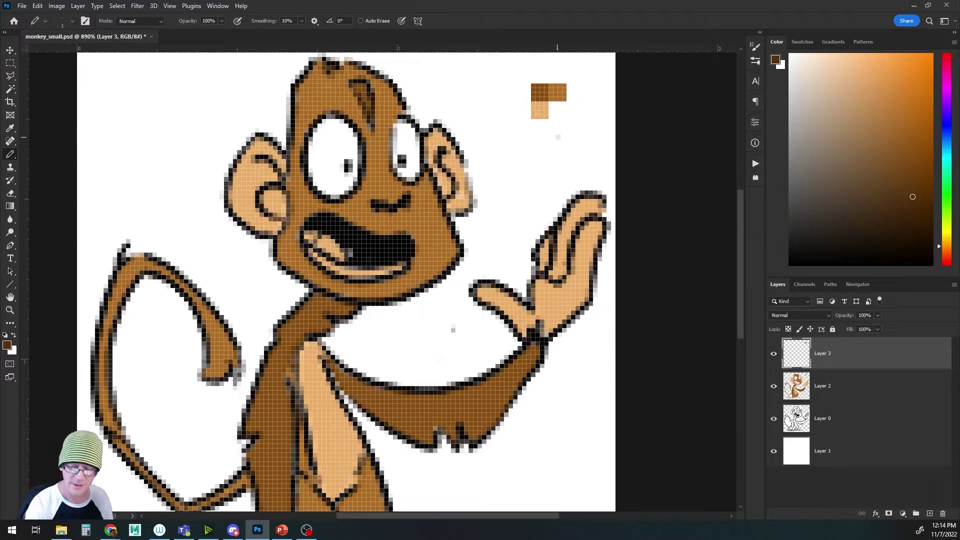
mouse_move(562, 131)
left_mouse_down()
mouse_move(524, 168)
mouse_move(506, 170)
mouse_move(531, 186)
left_mouse_up()
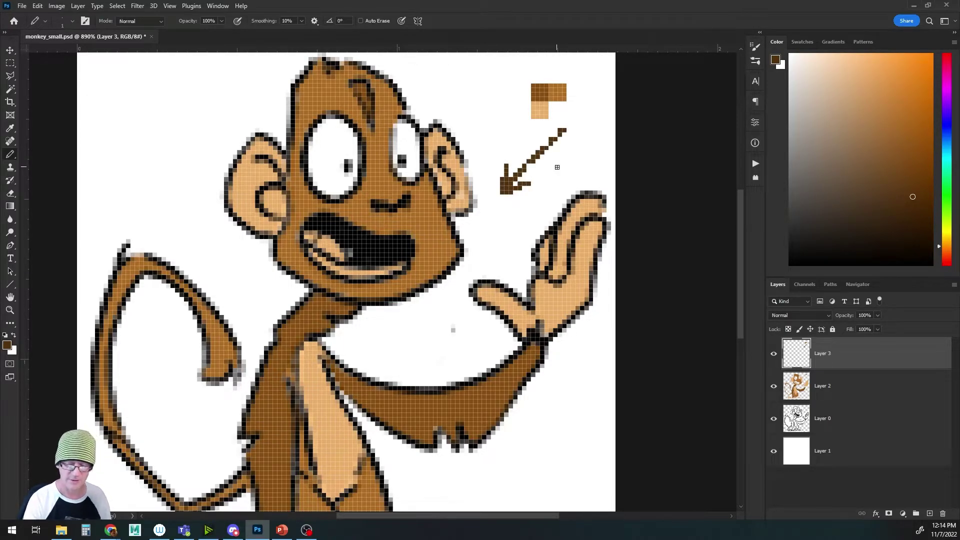
key("ctrl+z")
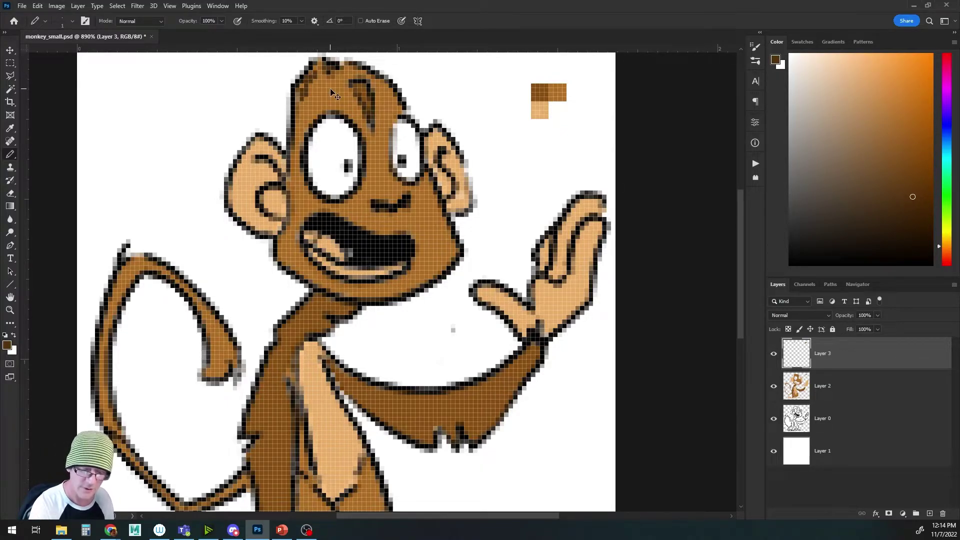
Switch to a lighter dark brown and pencil shading along the shadow side of the monkey's head and face
left_click(914, 175)
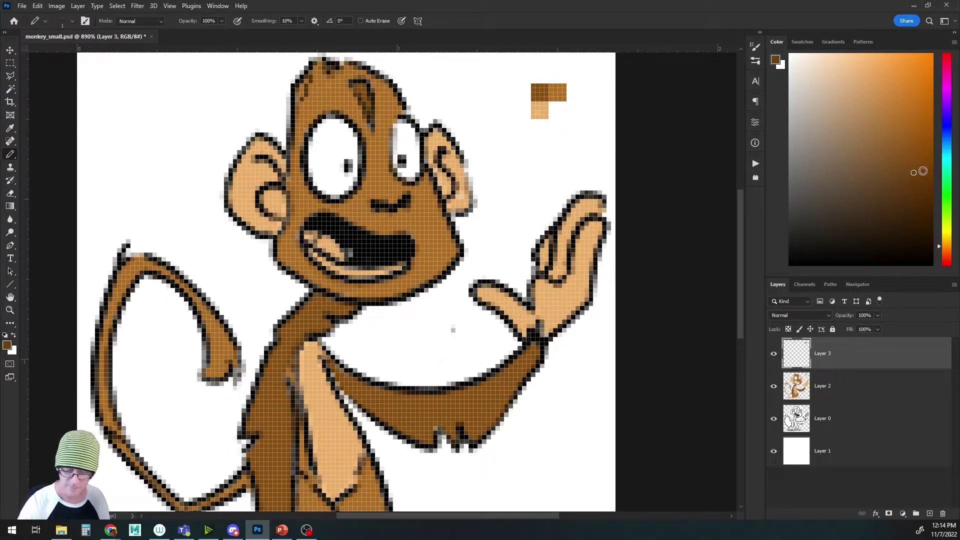
left_click(916, 154)
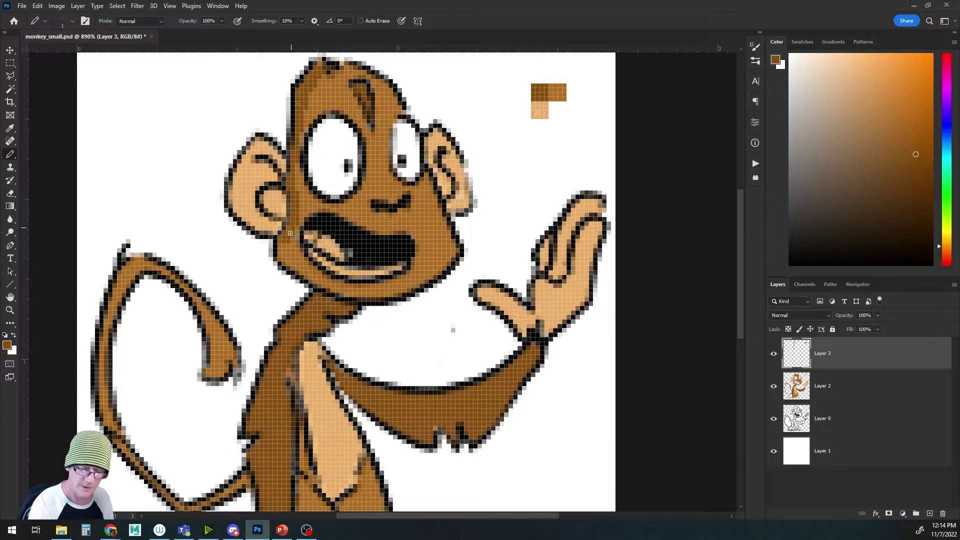
left_click_drag(320, 383, 312, 228)
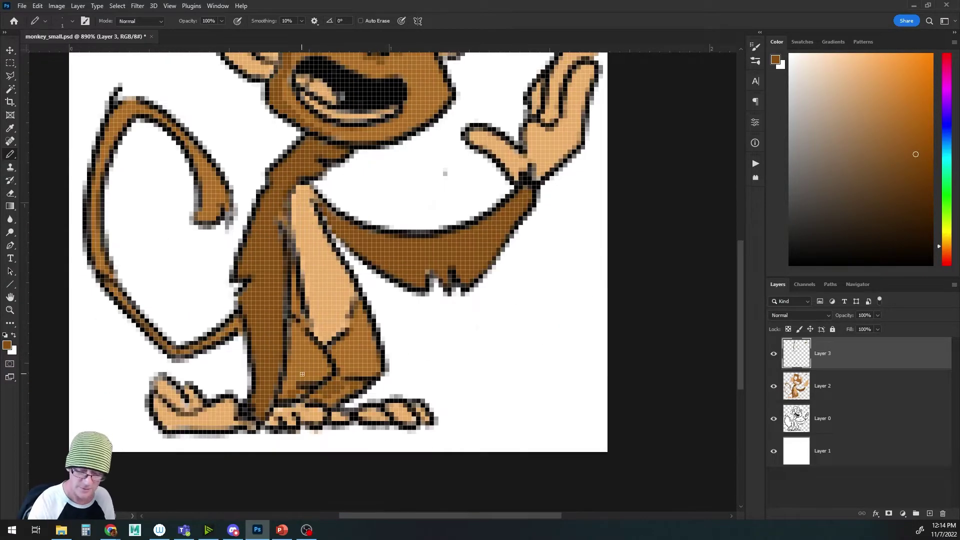
Pick a deeper brown and pencil shadows on the hanging arm, the underside of the raised arm and the leg
left_click_drag(363, 256, 374, 293)
left_click(135, 336, "alt")
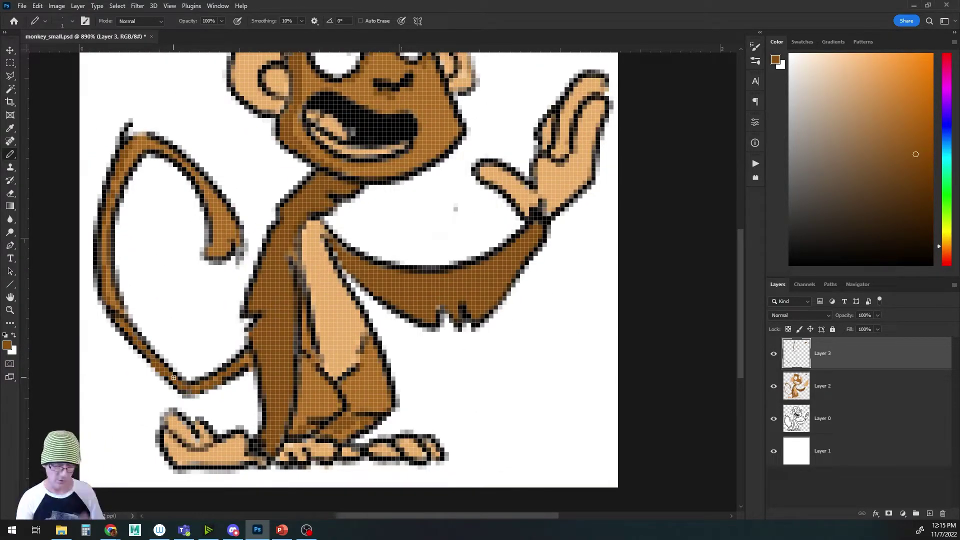
mouse_move(320, 181)
left_mouse_down()
mouse_move(260, 306)
mouse_move(265, 437)
left_mouse_up()
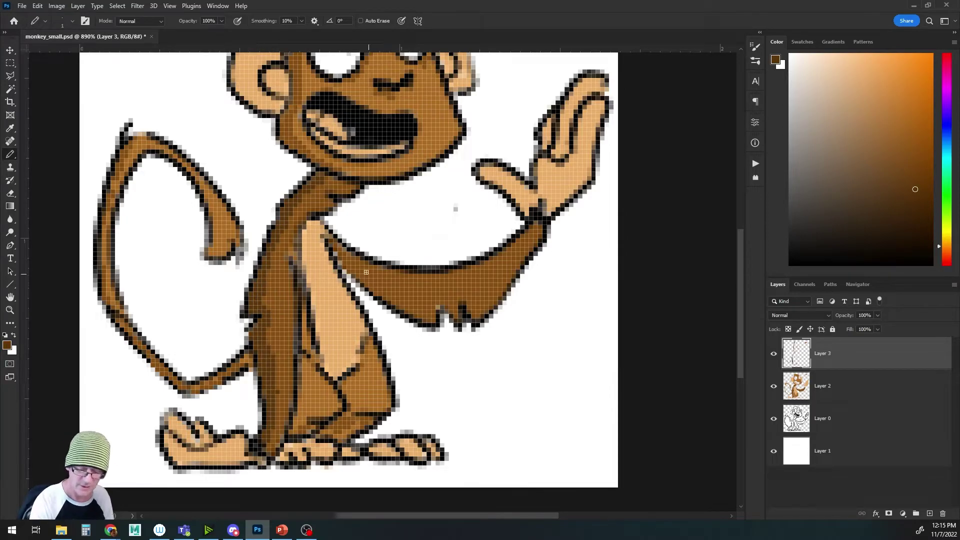
mouse_move(344, 260)
left_mouse_down()
mouse_move(450, 321)
mouse_move(510, 278)
left_mouse_up()
mouse_move(301, 394)
left_mouse_down()
mouse_move(302, 412)
mouse_move(341, 418)
left_mouse_up()
Sample the light tan, pick a darker tan and pencil shadows on the raised hand and the ears
left_click(344, 422, "alt")
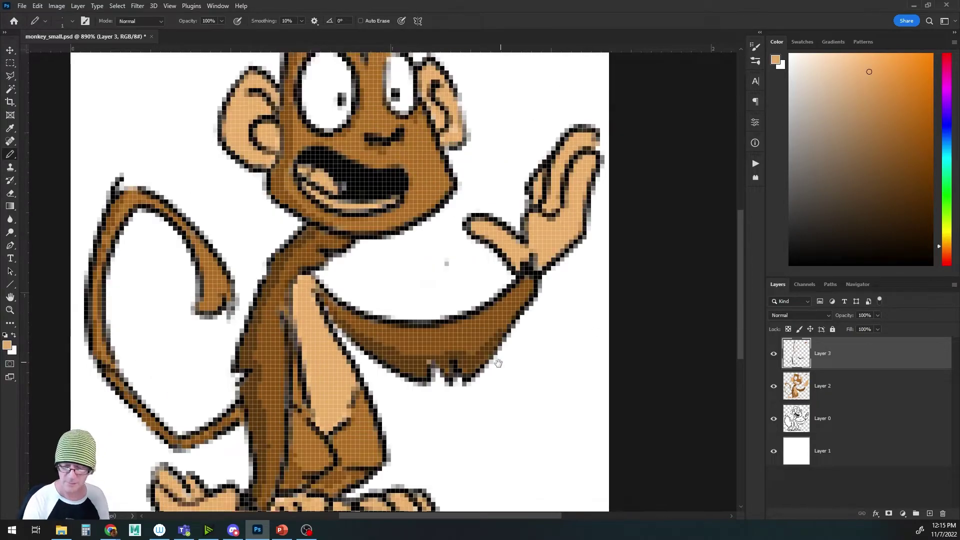
left_click_drag(575, 170, 552, 211)
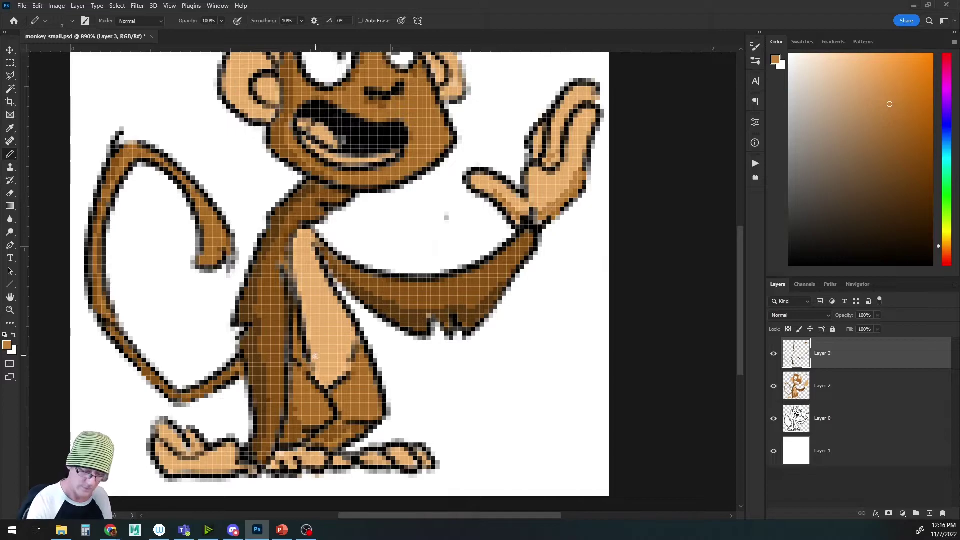
scroll(458, 189, "up", 3)
left_click_drag(459, 189, 470, 198)
left_click_drag(248, 202, 271, 220)
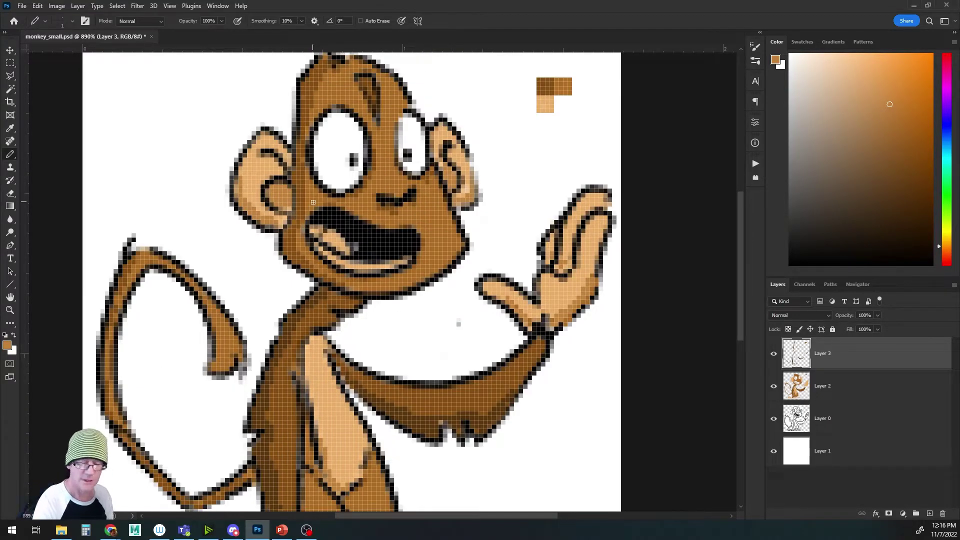
Sample the light tan, pick a paler tan and pencil highlights on the ears, raised hand, belly and feet
left_click(468, 310, "alt")
left_click(543, 309, "alt")
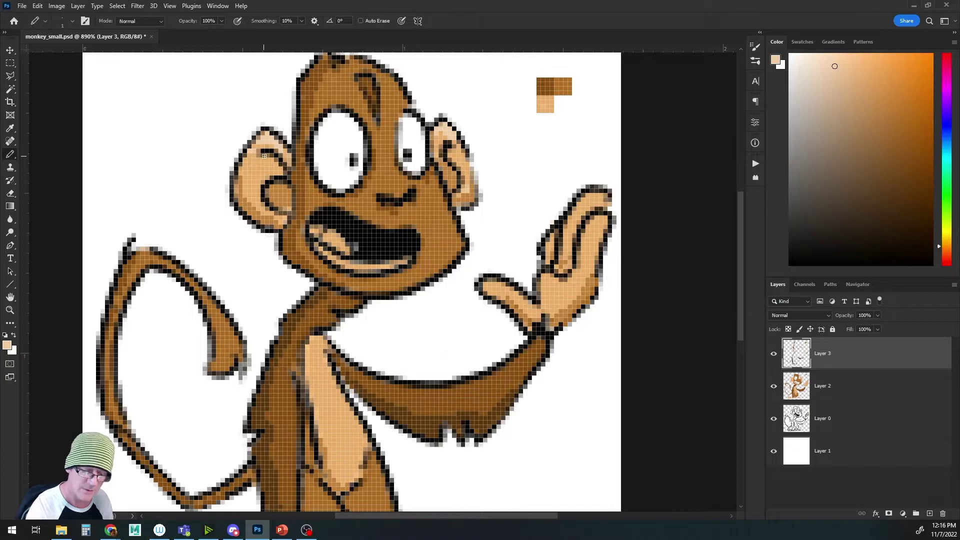
left_click_drag(264, 156, 280, 179)
left_click_drag(447, 393, 538, 131)
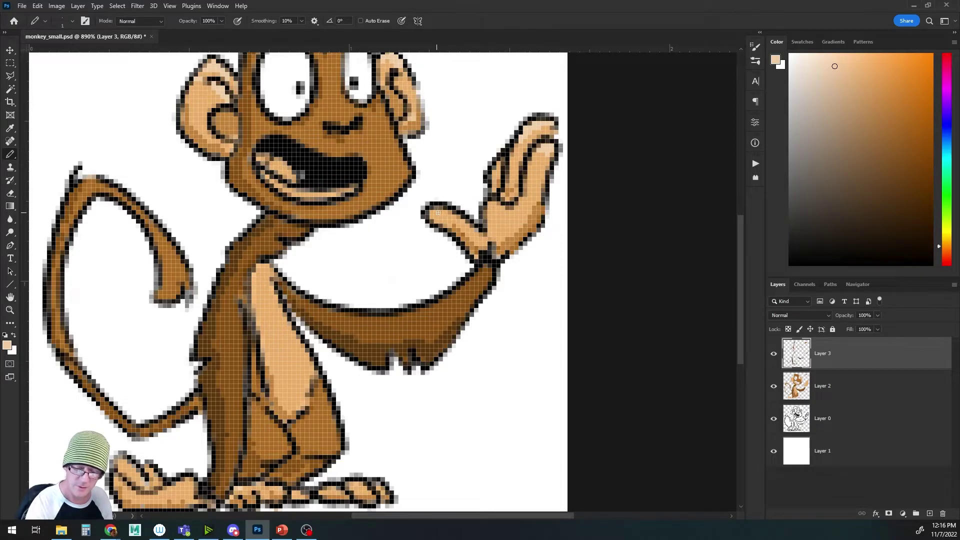
left_click_drag(188, 488, 198, 456)
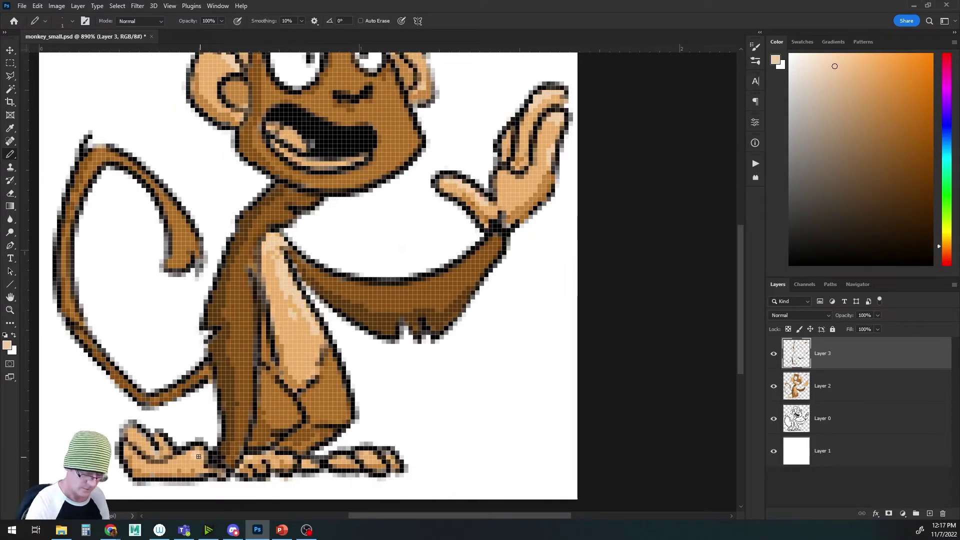
left_click_drag(407, 247, 435, 381)
Choose a muted tan and pencil highlights on the forehead, nose, cheek, tail tip and other brown fur facing the light
left_click(858, 81)
left_click(866, 93)
left_click_drag(371, 111, 385, 134)
left_click_drag(317, 106, 341, 98)
left_click_drag(371, 118, 380, 145)
left_click_drag(322, 111, 337, 111)
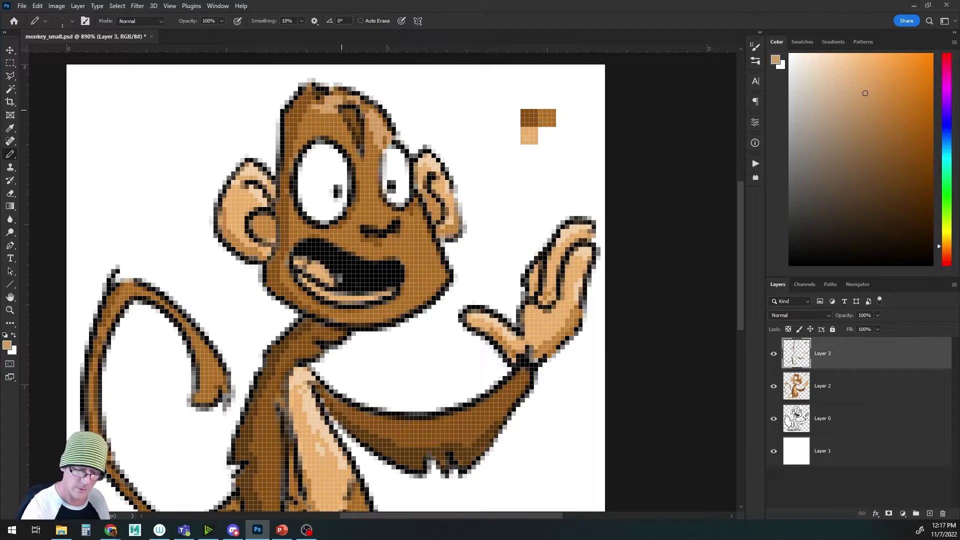
left_click_drag(275, 505, 471, 486)
left_click(267, 360, "alt")
Pencil sampled browns over the black lines of the forehead crease and the outline of the head and jaw
key("d")
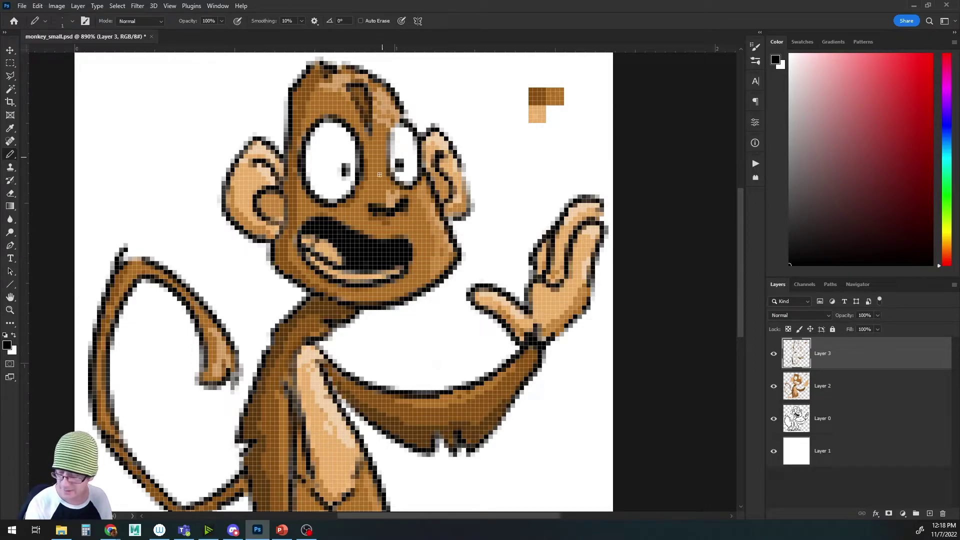
left_click_drag(431, 286, 464, 331)
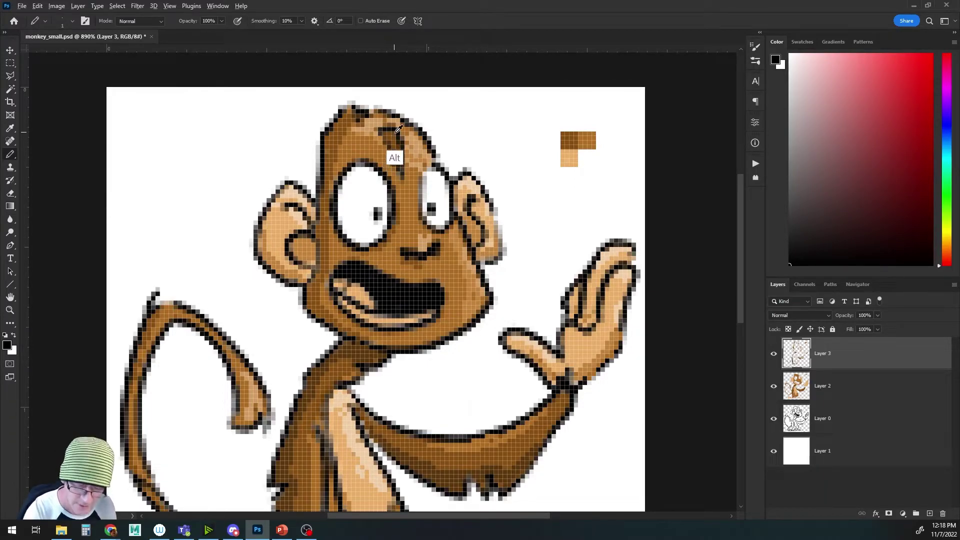
left_click(362, 105, "alt")
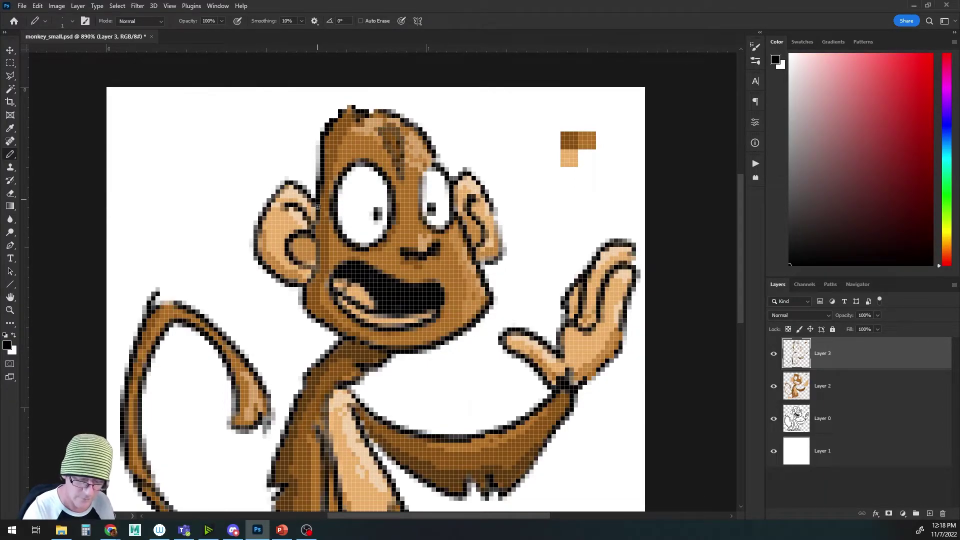
left_click(290, 188, "alt")
left_click_drag(289, 185, 307, 46)
mouse_move(168, 160)
left_mouse_down()
mouse_move(148, 350)
mouse_move(225, 405)
mouse_move(235, 220)
mouse_move(257, 293)
left_mouse_up()
mouse_move(350, 205)
left_mouse_down()
mouse_move(295, 350)
mouse_move(305, 463)
mouse_move(500, 295)
mouse_move(497, 351)
mouse_move(399, 310)
left_mouse_up()
mouse_move(444, 250)
left_mouse_down()
mouse_move(475, 373)
mouse_move(470, 398)
left_mouse_up()
Redraw the left ear's outer outline in sampled dark brown and paint white over the grey pixels outside it
left_click(345, 165, "alt")
mouse_move(361, 155)
left_mouse_down()
mouse_move(348, 202)
mouse_move(322, 195)
left_mouse_up()
left_click_drag(256, 220, 310, 220)
mouse_move(265, 192)
left_mouse_down()
mouse_move(237, 312)
mouse_move(293, 374)
left_mouse_up()
left_click_drag(284, 167, 351, 183)
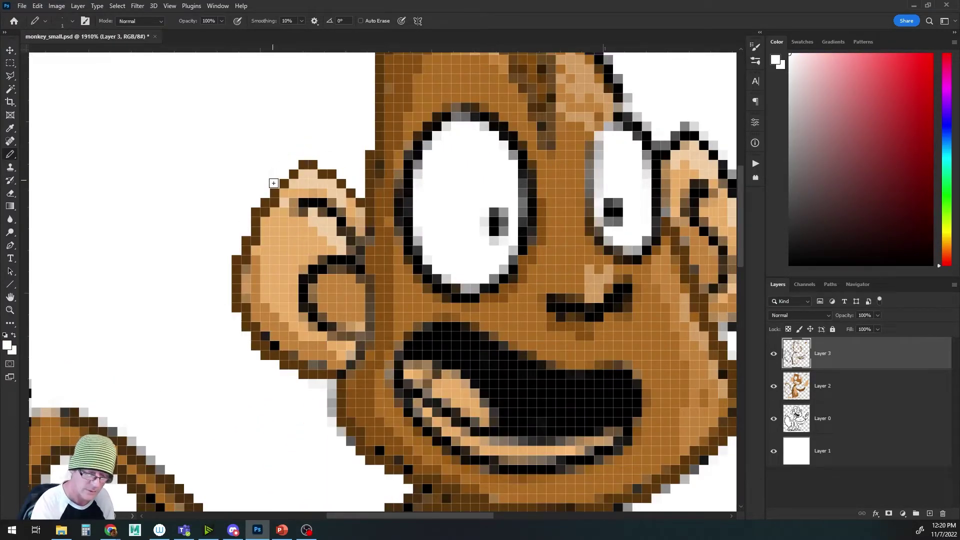
Sample nearby ear and outline colors and replace the black and grey pixels of the left ear's inner folds and lower edge
mouse_move(261, 207)
left_mouse_down()
mouse_move(247, 326)
mouse_move(331, 371)
mouse_move(343, 401)
left_mouse_up()
left_click(272, 365, "alt")
mouse_move(330, 198)
left_mouse_down()
mouse_move(356, 245)
mouse_move(305, 330)
left_mouse_up()
left_click(320, 280, "alt")
left_click(330, 270, "alt")
mouse_move(310, 265)
left_mouse_down()
mouse_move(336, 271)
mouse_move(352, 254)
mouse_move(398, 253)
mouse_move(344, 327)
mouse_move(370, 327)
left_mouse_up()
left_click(352, 251, "alt")
left_click(345, 307, "alt")
left_click(345, 346, "alt")
left_click(332, 374, "alt")
left_click(342, 374)
left_click_drag(400, 201, 332, 340)
Reshape the hair tufts on top of the head with sampled brown and white pixels
left_click(412, 120, "alt")
left_click_drag(406, 142, 388, 160)
left_click(369, 132, "alt")
left_click(388, 132)
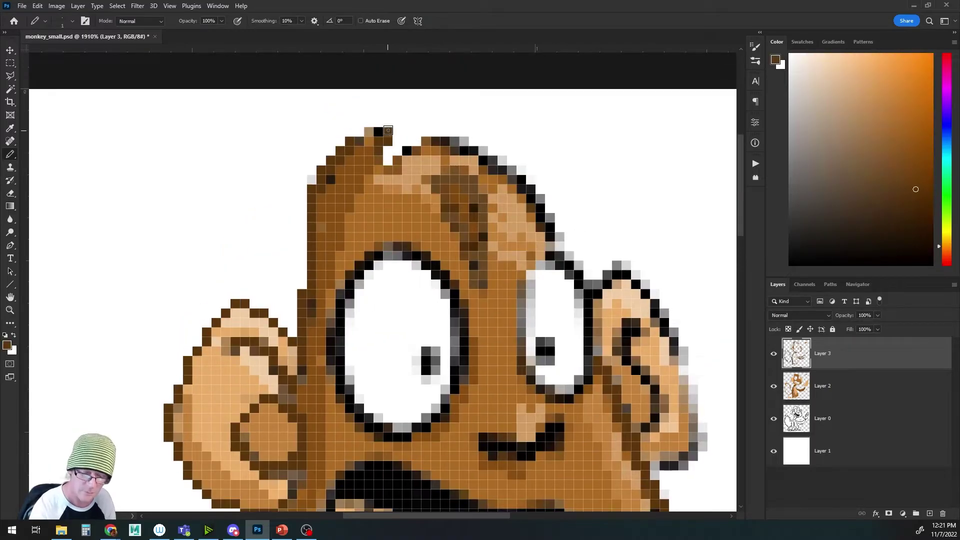
mouse_move(397, 123)
left_mouse_down()
mouse_move(373, 132)
mouse_move(380, 160)
mouse_move(484, 112)
left_mouse_up()
Repaint the black outline along the right side of the forehead and the top of the large eye in dark brown
left_click(359, 151, "alt")
left_click(343, 175, "alt")
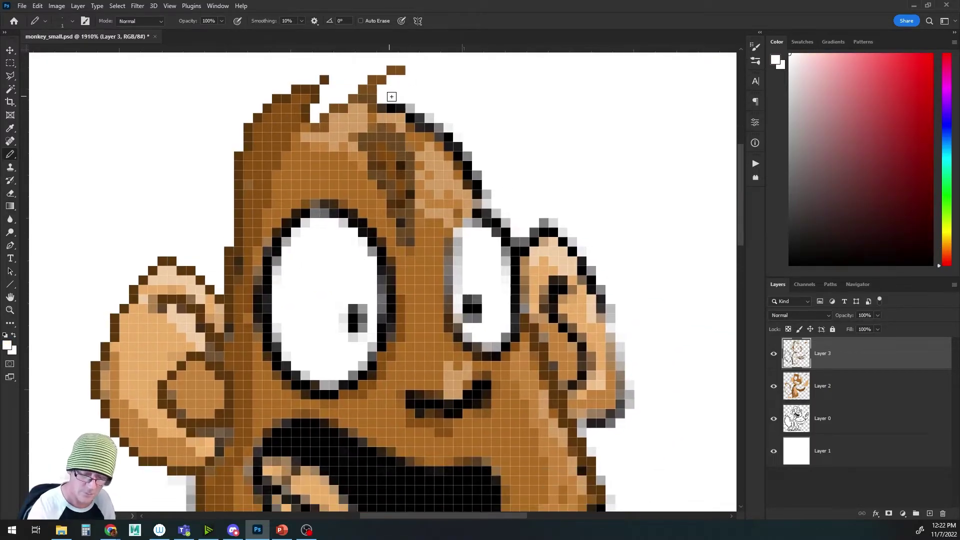
left_click_drag(480, 166, 407, 123)
left_click_drag(490, 246, 507, 230)
left_click_drag(320, 206, 282, 300)
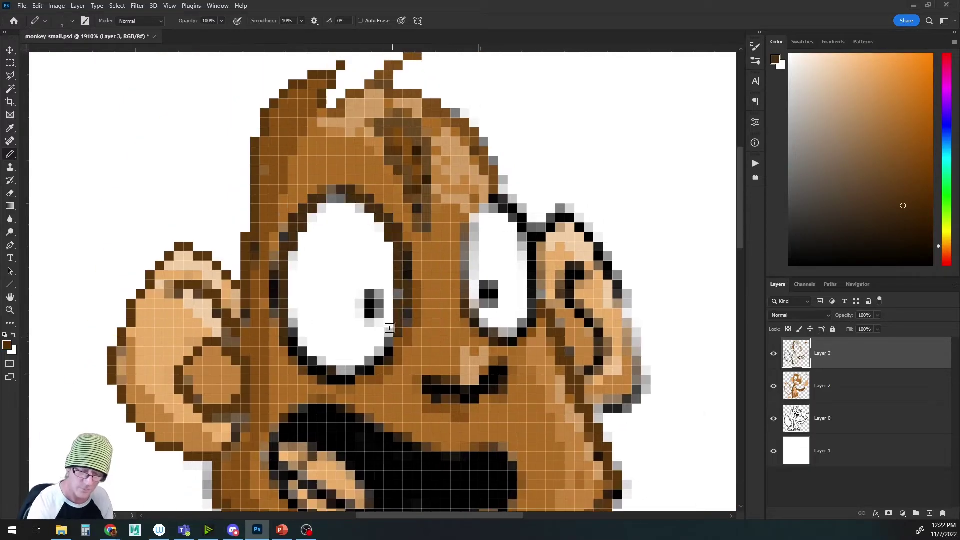
Square off both pupils in solid black, whiten the small eye's grey pixels and outline that eye in dark brown
left_click(375, 300, "alt")
left_click_drag(370, 295, 379, 313)
left_click_drag(488, 285, 493, 303)
left_click_drag(475, 227, 475, 280)
left_click(465, 312, "alt")
mouse_move(465, 296)
left_mouse_down()
mouse_move(475, 220)
mouse_move(531, 300)
mouse_move(493, 342)
mouse_move(492, 331)
left_mouse_up()
left_click(509, 316, "alt")
left_click_drag(493, 208, 523, 265)
Clean the large eye's interior with white and complete its dark brown outline and the shading beneath it
left_click(350, 199, "alt")
left_click_drag(342, 199, 330, 199)
left_click(335, 220, "alt")
left_click_drag(322, 208, 294, 258)
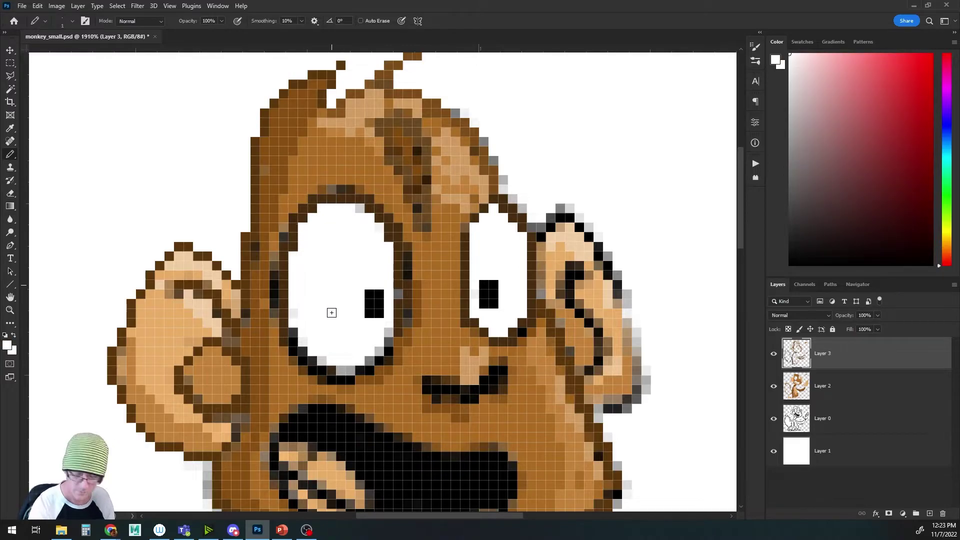
mouse_move(294, 314)
left_mouse_down()
mouse_move(303, 342)
mouse_move(395, 357)
mouse_move(379, 361)
left_mouse_up()
left_click(284, 332, "alt")
left_click(384, 280, "alt")
mouse_move(407, 250)
left_mouse_down()
mouse_move(408, 280)
mouse_move(370, 361)
left_mouse_up()
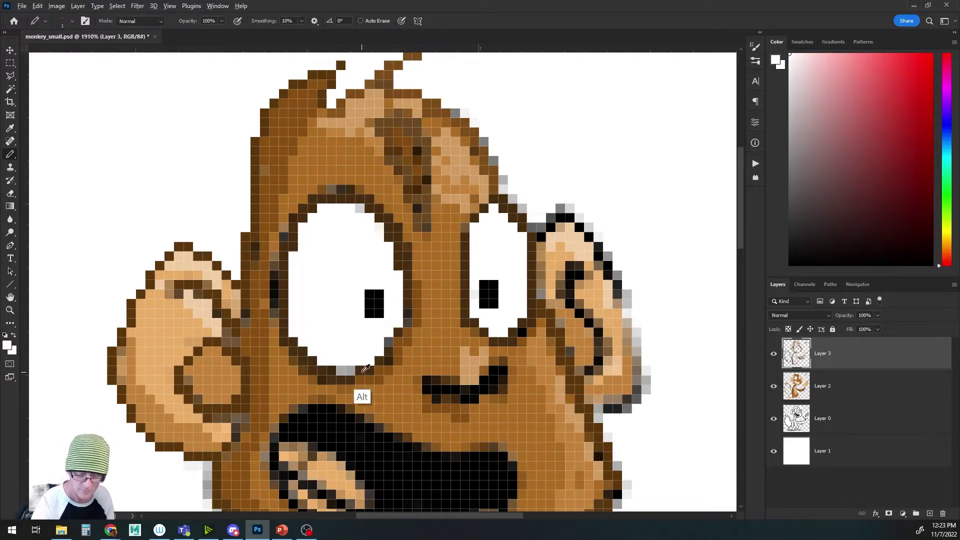
left_click(362, 378, "alt")
mouse_move(403, 333)
left_mouse_down()
mouse_move(389, 350)
mouse_move(308, 389)
left_mouse_up()
Repaint the forehead crease in sampled browns and fill the forehead highlight with an even tan
left_click(353, 379, "alt")
left_click_drag(402, 160, 420, 198)
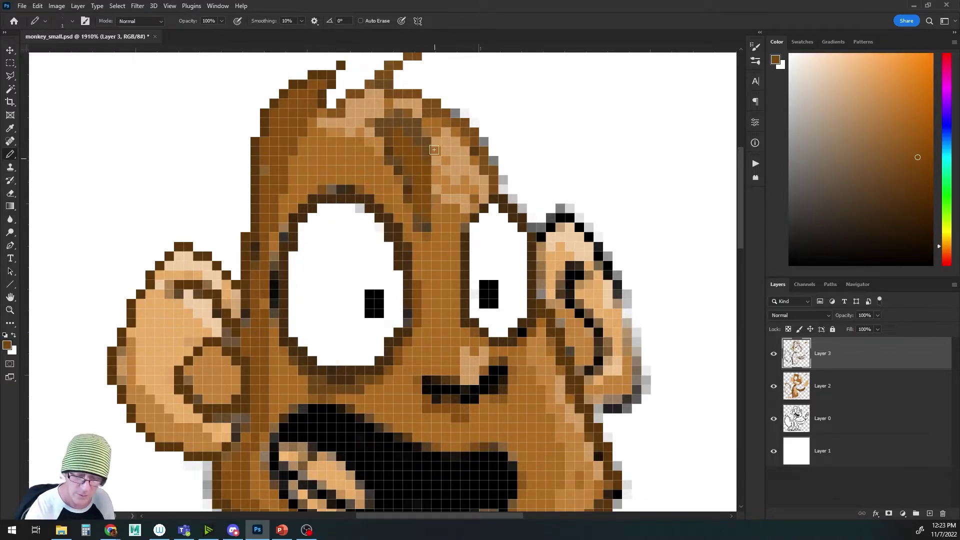
left_click_drag(424, 231, 389, 113)
left_click(372, 138, "alt")
left_click_drag(394, 175, 321, 106)
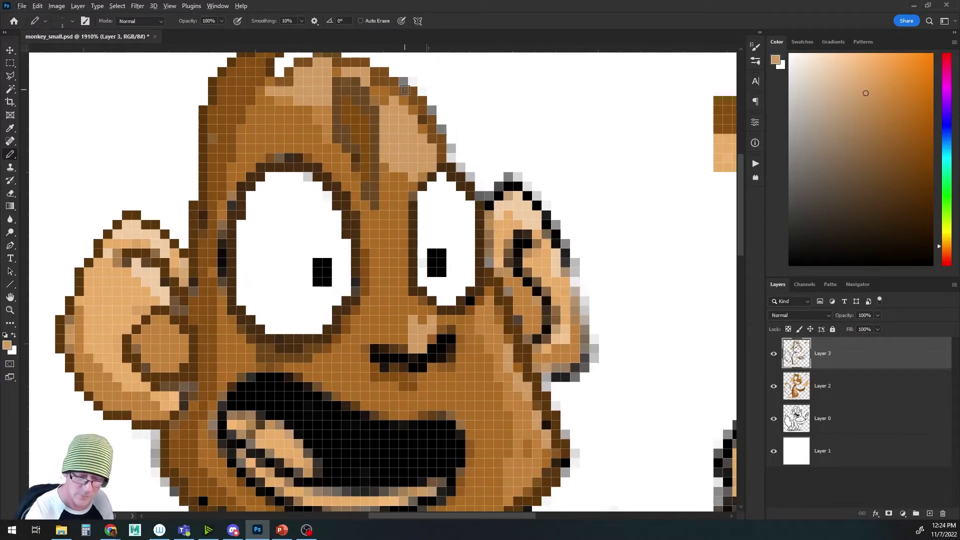
Erase the grey edge pixels beside the forehead with white and redraw the left ear's upper inner fold in sampled brown
left_click(418, 88, "alt")
mouse_move(405, 83)
left_mouse_down()
mouse_move(440, 115)
mouse_move(470, 176)
mouse_move(430, 215)
mouse_move(441, 280)
left_mouse_up()
left_click(281, 268, "alt")
left_click_drag(210, 295, 210, 250)
left_click(300, 220, "alt")
left_click_drag(240, 190, 301, 193)
left_click(265, 163, "alt")
left_click(308, 235, "alt")
left_click_drag(300, 235, 290, 191)
left_click(290, 199)
Sample browns and redraw the left ear's inner curl and the lines between the tongue and lower lip
left_click(319, 242, "alt")
mouse_move(315, 255)
left_mouse_down()
mouse_move(318, 307)
mouse_move(350, 370)
left_mouse_up()
left_click(326, 307, "alt")
left_click(273, 283, "alt")
left_click(280, 321, "alt")
mouse_move(274, 284)
left_mouse_down()
mouse_move(300, 325)
mouse_move(360, 350)
left_mouse_up()
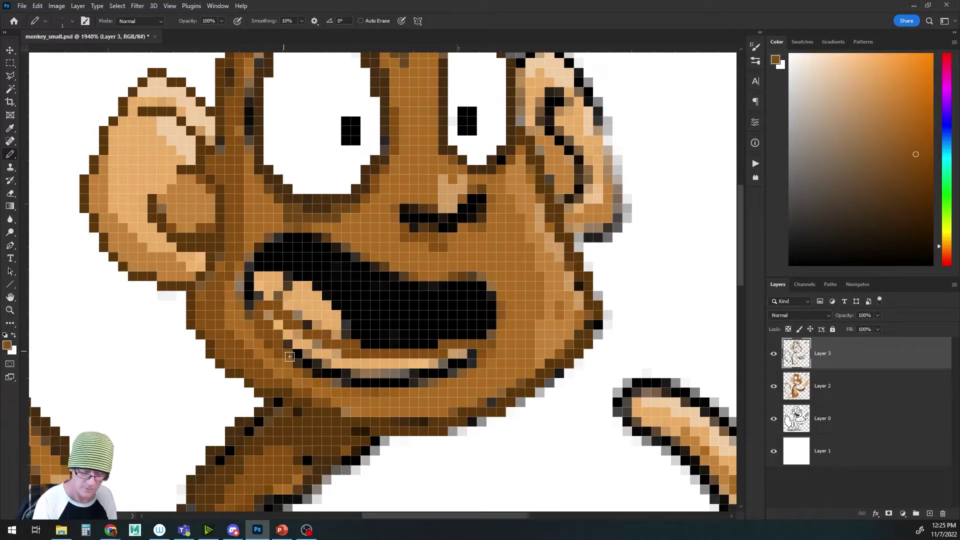
Repaint the lower lip's outline in brown and clean up the edges of the black mouth opening and the tongue
left_click(320, 370, "alt")
left_click_drag(290, 370, 460, 380)
mouse_move(256, 270)
left_mouse_down()
mouse_move(325, 238)
mouse_move(502, 310)
left_mouse_up()
left_click(452, 356, "alt")
mouse_move(345, 373)
left_mouse_down()
mouse_move(455, 362)
mouse_move(280, 335)
mouse_move(260, 296)
mouse_move(300, 292)
left_mouse_up()
left_click(287, 285, "alt")
scroll(434, 319, "up", 3)
scroll(433, 318, "right", 1)
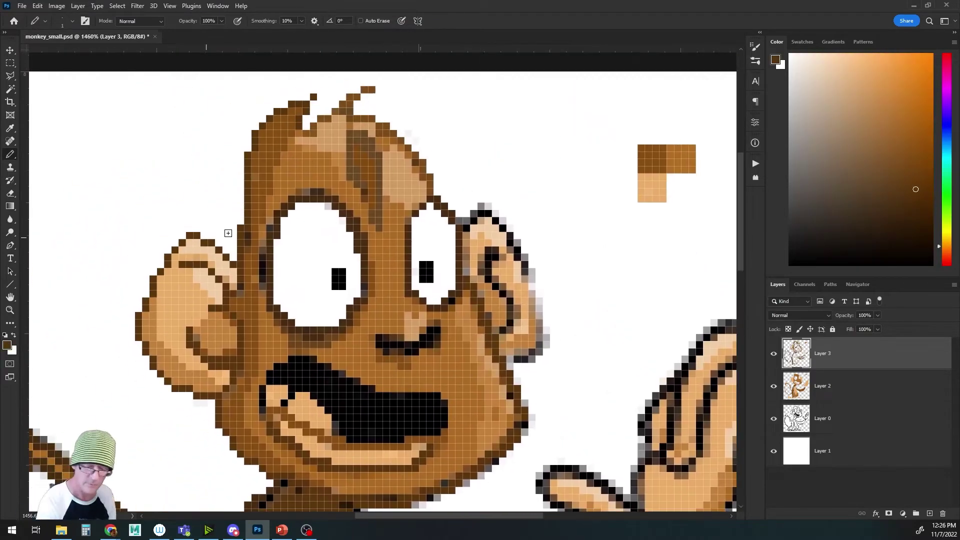
Redraw the right ear's outer outline in sampled dark brown and whiten the grey pixels around it
left_click(478, 208, "alt")
left_click_drag(513, 215, 525, 260)
left_click(532, 288, "alt")
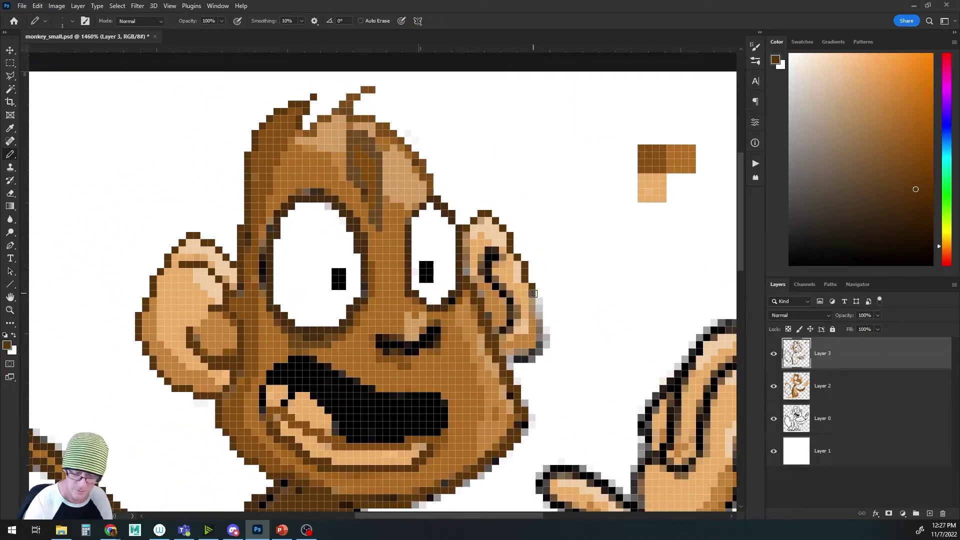
mouse_move(534, 295)
left_mouse_down()
mouse_move(557, 338)
mouse_move(549, 357)
mouse_move(543, 264)
left_mouse_up()
left_click(550, 336, "alt")
Replace the black inner fold lines of the right ear with sampled brown and tan pixels
left_click(480, 235, "alt")
mouse_move(485, 250)
left_mouse_down()
mouse_move(505, 310)
mouse_move(490, 308)
left_mouse_up()
left_click(475, 245, "alt")
left_click(493, 253, "alt")
left_click(501, 330, "alt")
left_click(499, 319, "alt")
left_click(490, 351, "alt")
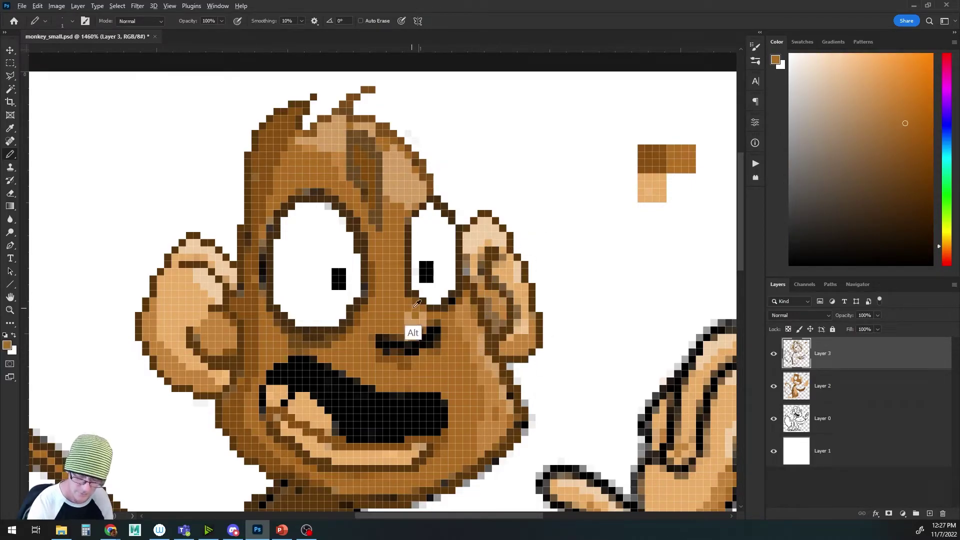
Sample the dark brown and repaint the black outline pixels along the neck and shoulder
left_click(398, 345, "alt")
scroll(568, 400, "down", 6)
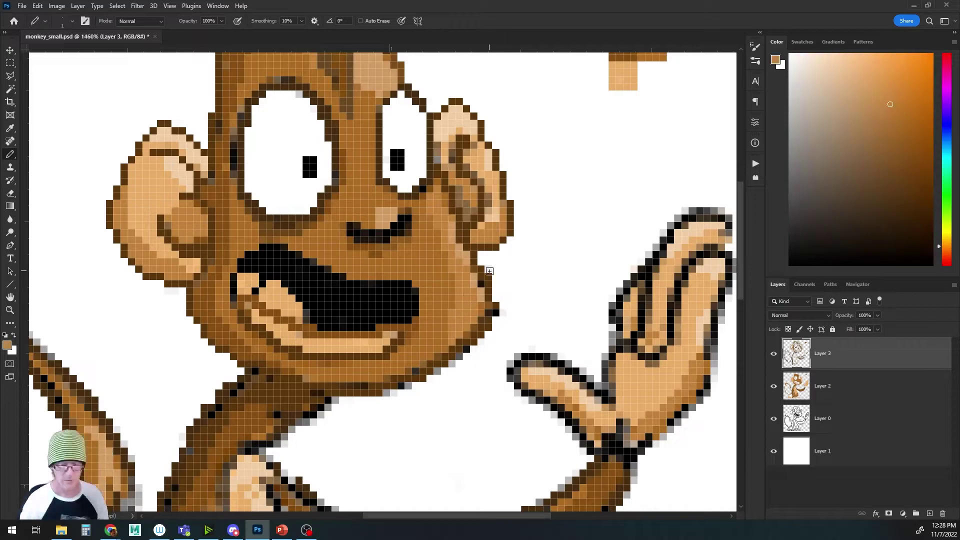
scroll(555, 328, "up", 4)
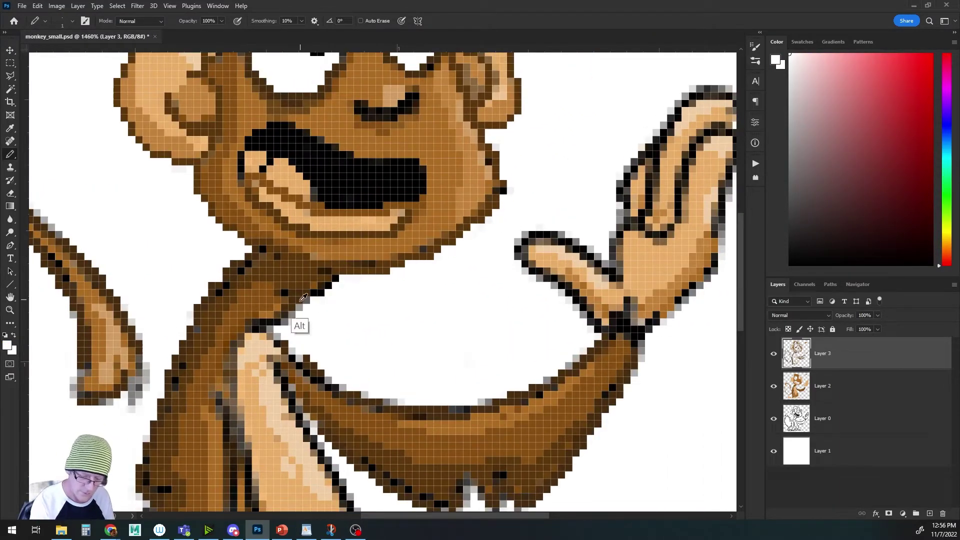
left_click(302, 298, "alt")
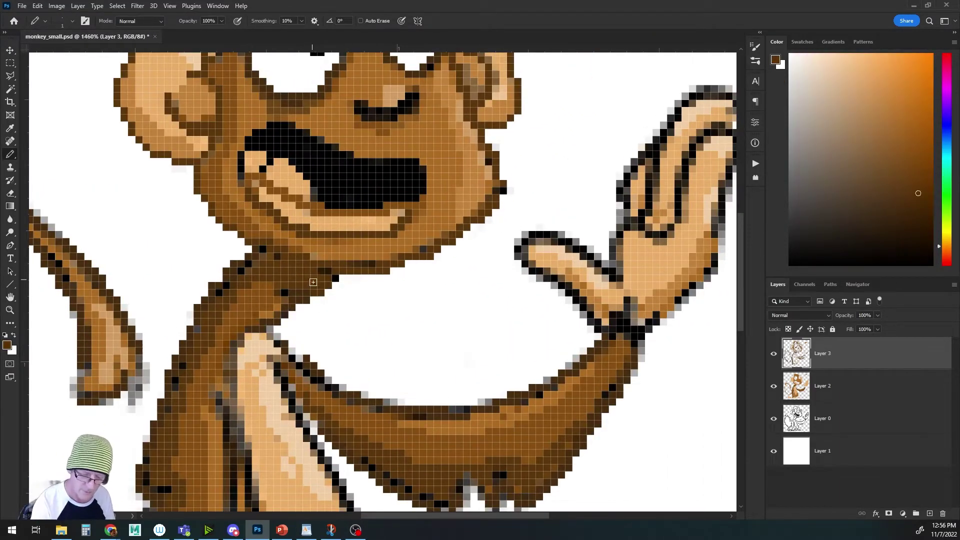
left_click_drag(190, 395, 267, 233)
left_click(277, 242, "alt")
left_click(296, 301, "alt")
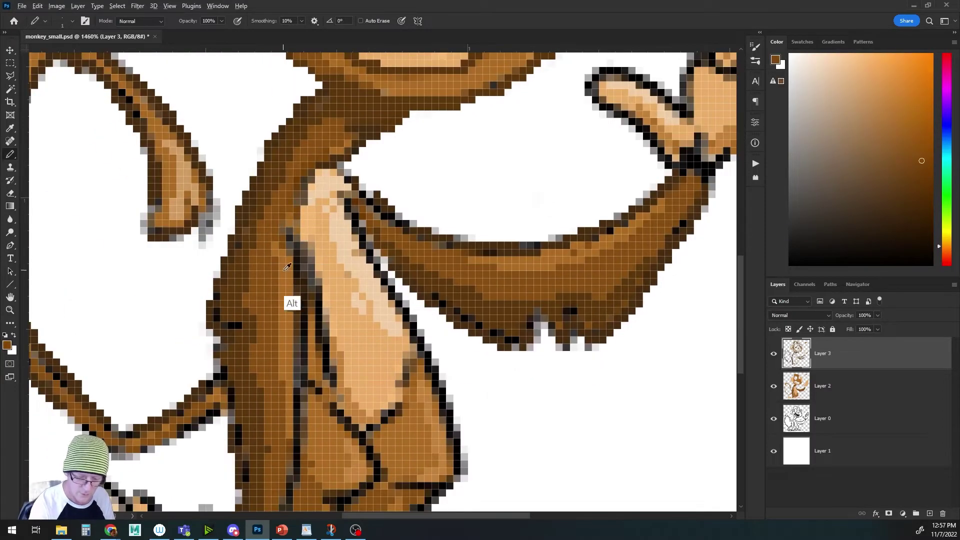
Recolor the stray black pixels on the back of the hanging arm and trim the tail tip's ragged edge with white
left_click(293, 303, "alt")
left_click_drag(231, 329, 381, 253)
left_click(357, 150, "alt")
left_click_drag(357, 147, 376, 264)
mouse_move(374, 297)
left_mouse_down()
mouse_move(368, 263)
mouse_move(351, 290)
mouse_move(332, 276)
left_mouse_up()
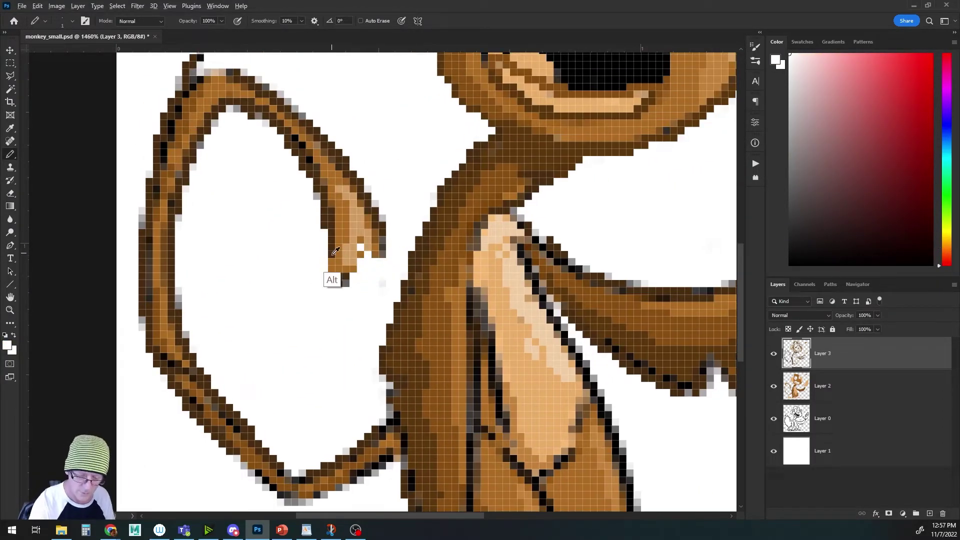
Finish the pointed tail tip and repaint the upper tail's black outline pixels in sampled browns
left_click(204, 272, "alt")
scroll(203, 272, "up", 2)
scroll(204, 272, "left", 3)
left_click(276, 330, "alt")
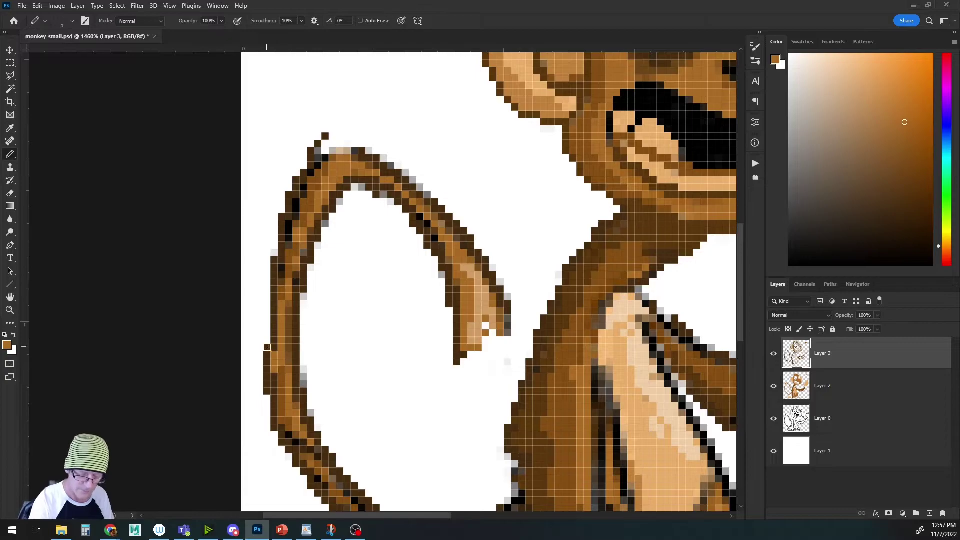
scroll(282, 358, "down", 2)
left_click(295, 171, "alt")
mouse_move(302, 190)
left_mouse_down()
mouse_move(295, 296)
mouse_move(273, 260)
left_mouse_up()
left_click(298, 192, "alt")
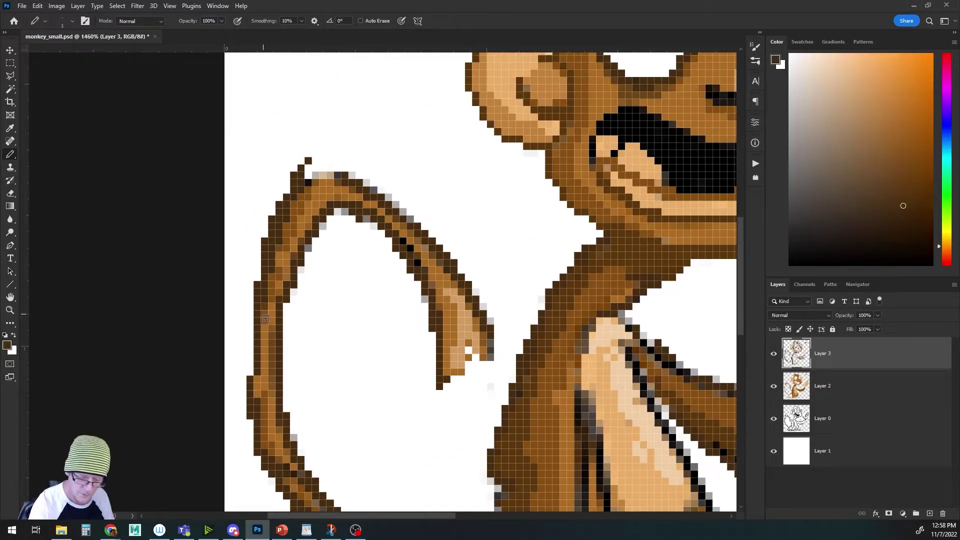
Repaint the outline of the lower tail and its bend in sampled dark brown, cleaning the grey pixels beside it
left_click_drag(300, 400, 300, 200)
left_click(316, 309, "alt")
left_click(358, 330, "alt")
left_click(353, 368, "alt")
left_click_drag(375, 388, 500, 359)
left_click(414, 377, "alt")
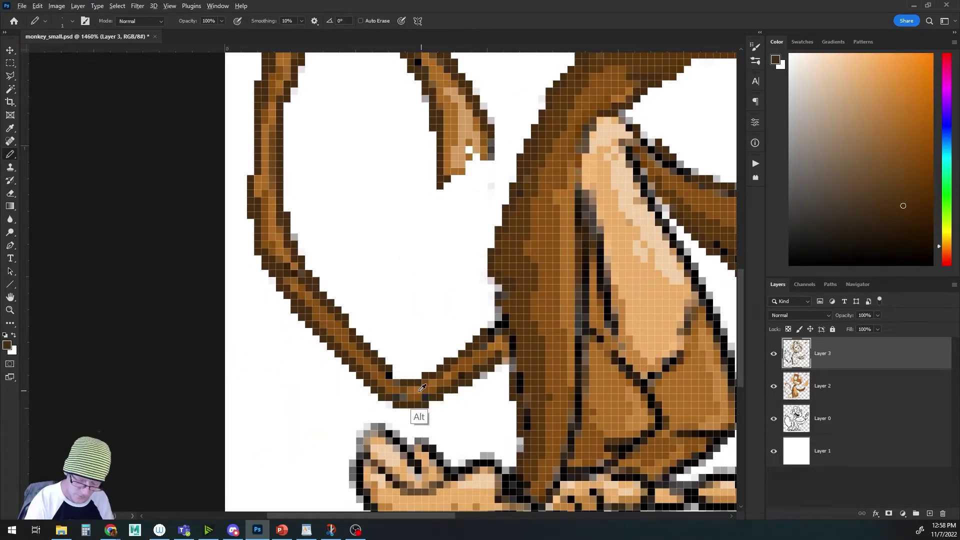
left_click_drag(402, 395, 420, 415)
Recolor the tail base and the back edge of the hanging arm beside it in sampled dark brown
scroll(420, 415, "right", 2)
left_click(432, 304, "alt")
left_click(461, 336, "alt")
left_click_drag(460, 340, 461, 385)
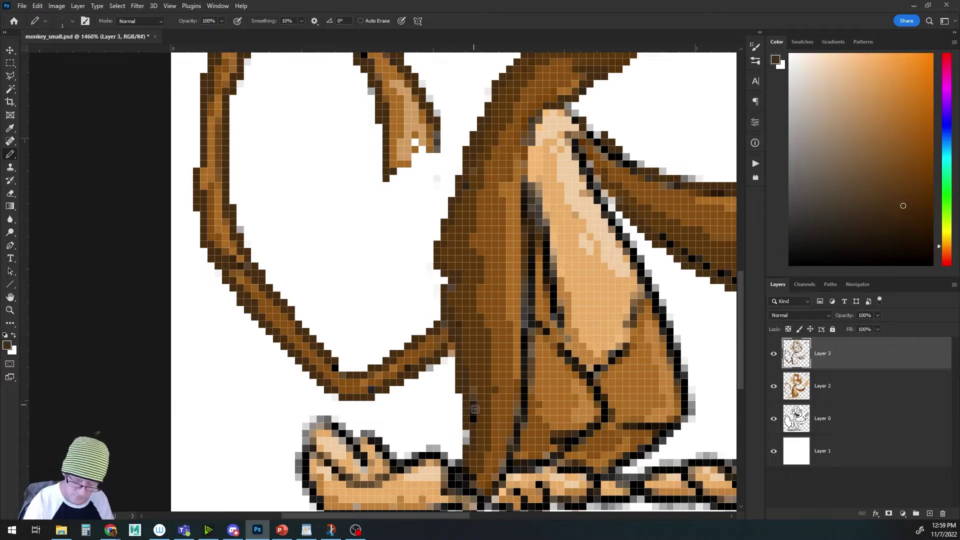
Redraw the outline of the left foot's toes in sampled brown and clean the grey pixels around them
scroll(450, 325, "down", 3)
left_click(380, 316, "alt")
left_click(357, 308, "alt")
mouse_move(358, 308)
left_mouse_down()
mouse_move(304, 297)
mouse_move(341, 372)
mouse_move(356, 363)
mouse_move(305, 340)
left_mouse_up()
left_click(343, 320, "alt")
left_click(333, 335, "alt")
left_click(337, 292)
left_click(321, 289)
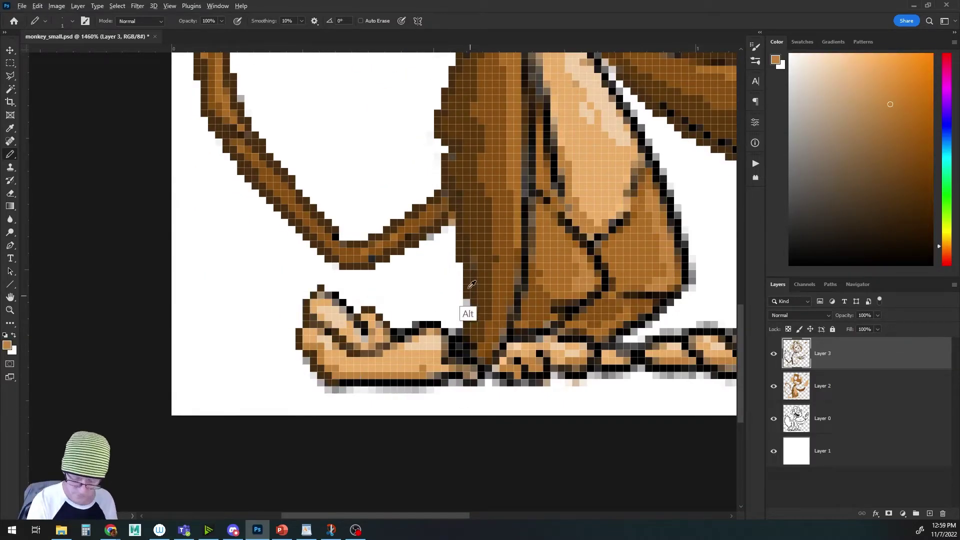
Repaint the left foot's sole outline and the black lines between its toes with sampled brown and tan pixels
left_click_drag(425, 383, 340, 384)
left_click(364, 339, "alt")
left_click(357, 347, "alt")
left_click(321, 303, "alt")
mouse_move(364, 330)
left_mouse_down()
mouse_move(335, 296)
mouse_move(350, 317)
left_mouse_up()
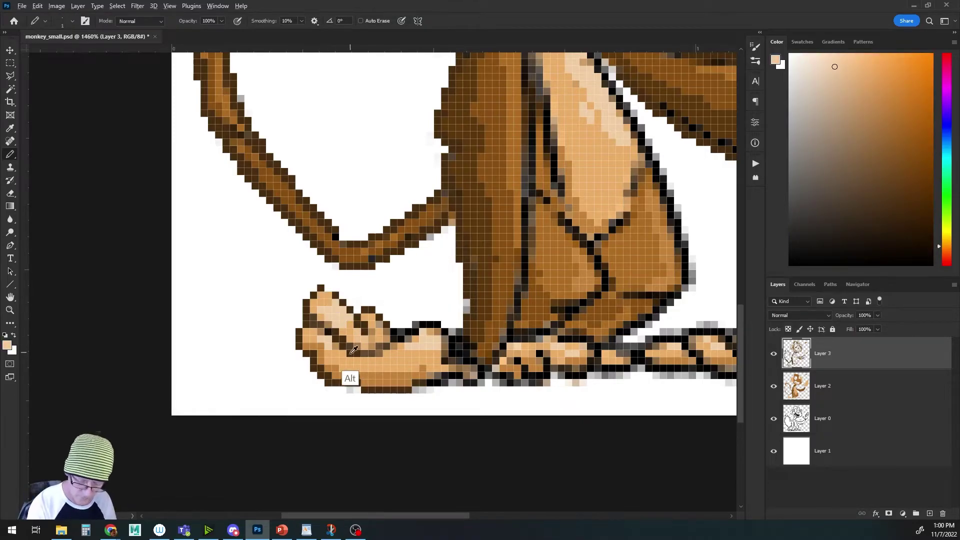
Repaint the top edge and ankle of the left foot in brown and whiten the grey pixels around the foot
left_click_drag(394, 338, 416, 331)
mouse_move(456, 351)
left_mouse_down()
mouse_move(378, 357)
mouse_move(378, 371)
left_mouse_up()
left_click(324, 346, "alt")
left_click(350, 391, "alt")
mouse_move(350, 331)
left_mouse_down()
mouse_move(373, 365)
mouse_move(291, 384)
left_mouse_up()
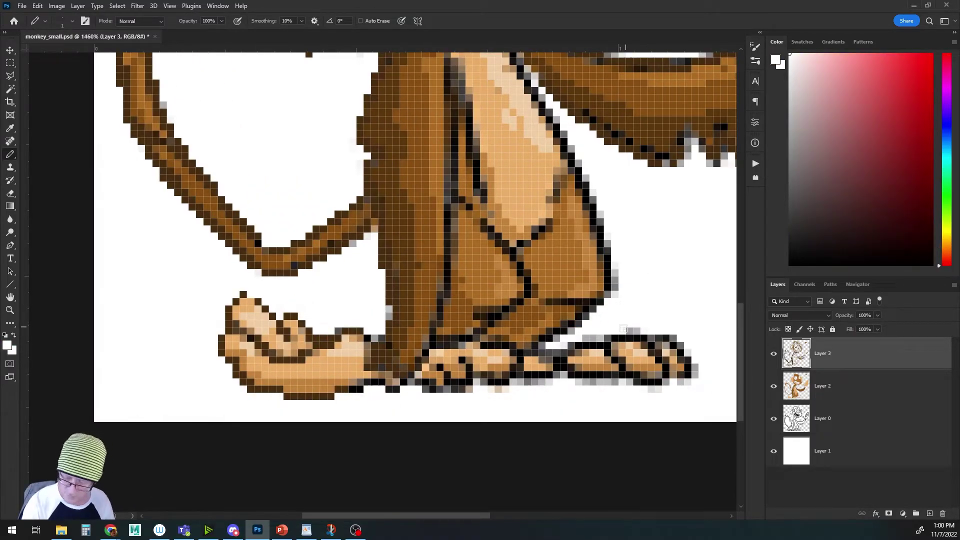
Recolor the black outlines of the right foot's toes and the lower edge of the bent leg in sampled brown
left_click(623, 329, "alt")
mouse_move(585, 338)
left_mouse_down()
mouse_move(646, 340)
mouse_move(690, 375)
left_mouse_up()
left_click_drag(555, 370, 635, 380)
left_click_drag(603, 298, 537, 363)
Repaint the dark line between the hanging arm and the body, and the arm's outer edge, with sampled brown
left_click(424, 95, "alt")
left_click_drag(432, 81, 434, 94)
left_click(446, 108, "alt")
mouse_move(453, 133)
left_mouse_down()
mouse_move(528, 278)
mouse_move(534, 372)
mouse_move(418, 286)
left_mouse_up()
left_click(344, 351, "alt")
left_click_drag(383, 147, 376, 353)
Recolor the belly's front edge and the outer edge of the knee in sampled brown
left_click(272, 228, "alt")
mouse_move(440, 60)
left_mouse_down()
mouse_move(275, 245)
mouse_move(468, 309)
mouse_move(575, 253)
mouse_move(513, 136)
left_mouse_up()
left_click_drag(695, 150, 589, 275)
left_click_drag(611, 266, 611, 281)
Recolor the black outline around the palm and fingers of the raised hand in sampled brown tones
left_click(517, 398, "alt")
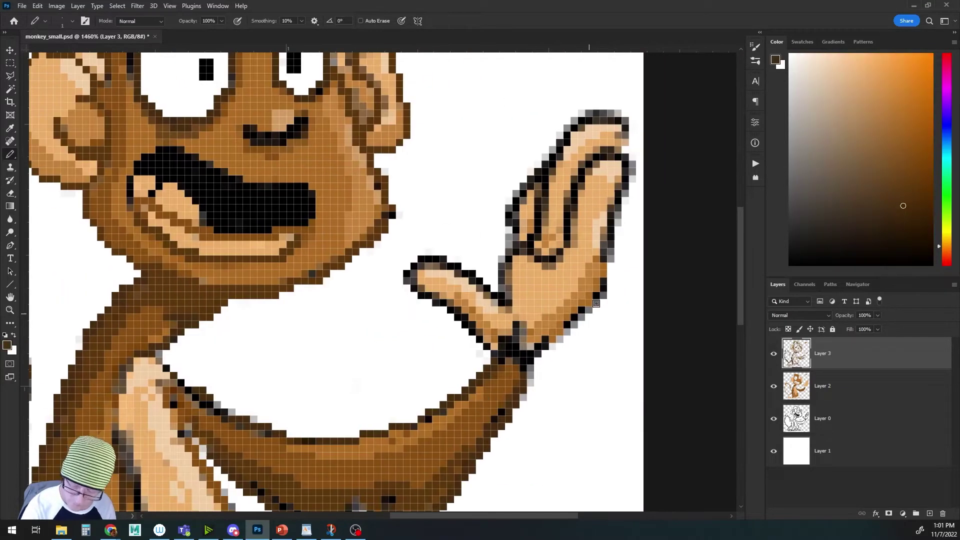
left_click_drag(531, 360, 603, 295)
left_click(588, 281, "alt")
left_click_drag(555, 258, 596, 164)
left_click_drag(598, 114, 518, 223)
left_click_drag(619, 160, 604, 262)
Repaint the heel of the raised palm, the wrist and the palm's inner edge in sampled colors
left_click(602, 292, "alt")
left_click(604, 310, "alt")
left_click_drag(603, 304, 530, 384)
left_click(523, 382, "alt")
mouse_move(501, 358)
left_mouse_down()
mouse_move(516, 328)
mouse_move(523, 368)
mouse_move(458, 310)
mouse_move(430, 303)
mouse_move(450, 261)
mouse_move(506, 250)
mouse_move(566, 185)
mouse_move(530, 179)
mouse_move(516, 193)
mouse_move(538, 224)
left_mouse_up()
Touch up the thumb, fingertips and lines between the raised hand's fingers with sampled brown, tan and white pixels
left_click(477, 351, "alt")
left_click(458, 309, "alt")
left_click(565, 189, "alt")
left_click(545, 171, "alt")
left_click(518, 202, "alt")
left_click(531, 159, "alt")
left_click(565, 170, "alt")
left_click(593, 151, "alt")
left_click(624, 135)
left_click(618, 193)
left_click(545, 201, "alt")
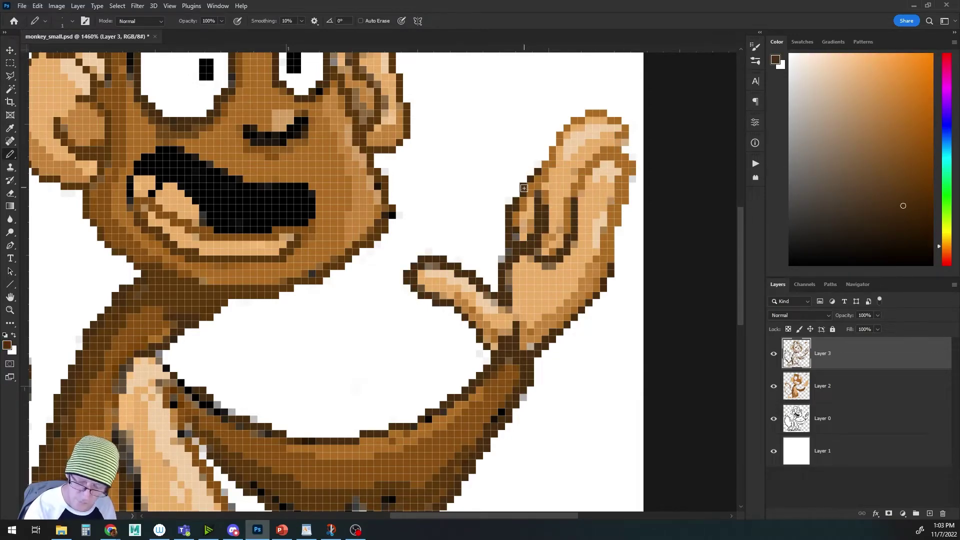
left_click_drag(425, 430, 528, 219)
left_click(500, 311, "alt")
left_click_drag(358, 274, 385, 291)
Recolor the black underside of the right foot and the left foot's heel in sampled dark brown
scroll(385, 291, "left", 5)
scroll(385, 292, "down", 5)
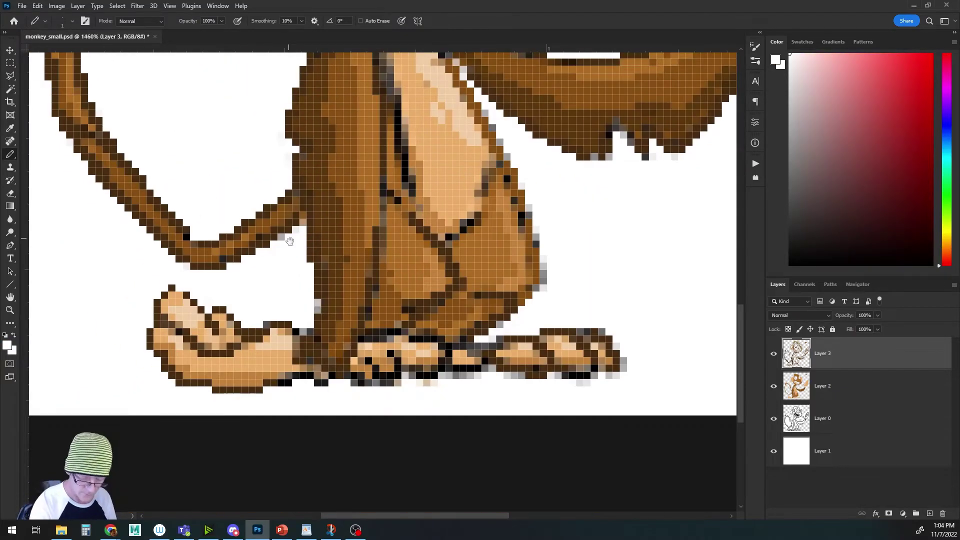
left_click(300, 332, "alt")
left_click(502, 358, "alt")
left_click(500, 362, "alt")
left_click_drag(493, 369, 455, 368)
left_click_drag(390, 354, 376, 389)
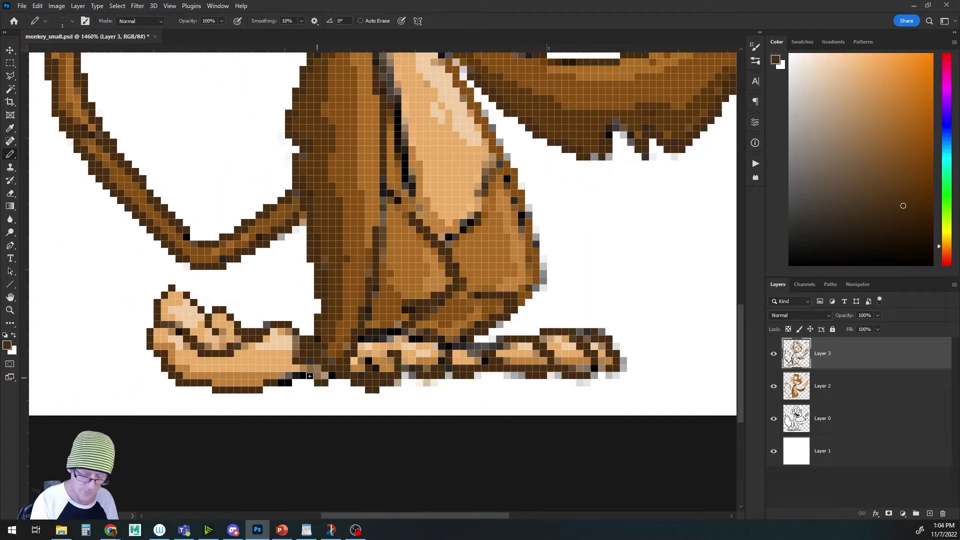
left_click_drag(310, 383, 282, 382)
Repaint the right foot's rear toes and their lower outline with sampled tan and brown pixels
left_click(258, 367, "alt")
left_click_drag(435, 354, 420, 361)
left_click(440, 327, "alt")
mouse_move(420, 368)
left_mouse_down()
mouse_move(433, 369)
mouse_move(420, 382)
mouse_move(354, 383)
left_mouse_up()
left_click(420, 400, "alt")
Clean up the tip and top edge of the right foot's toes with sampled brown and white pixels
left_click(610, 369, "alt")
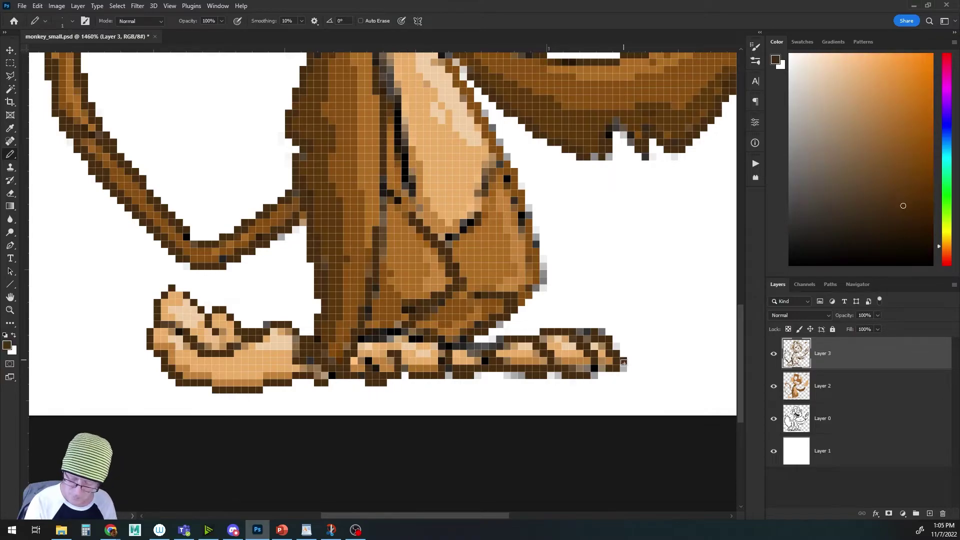
left_click(631, 376, "alt")
left_click_drag(623, 369, 617, 361)
left_click(610, 346, "alt")
left_click_drag(543, 332, 551, 331)
Replace the black and grey pixels in the raised arm's elbow fur with sampled dark brown
scroll(576, 285, "up", 5)
scroll(575, 285, "right", 3)
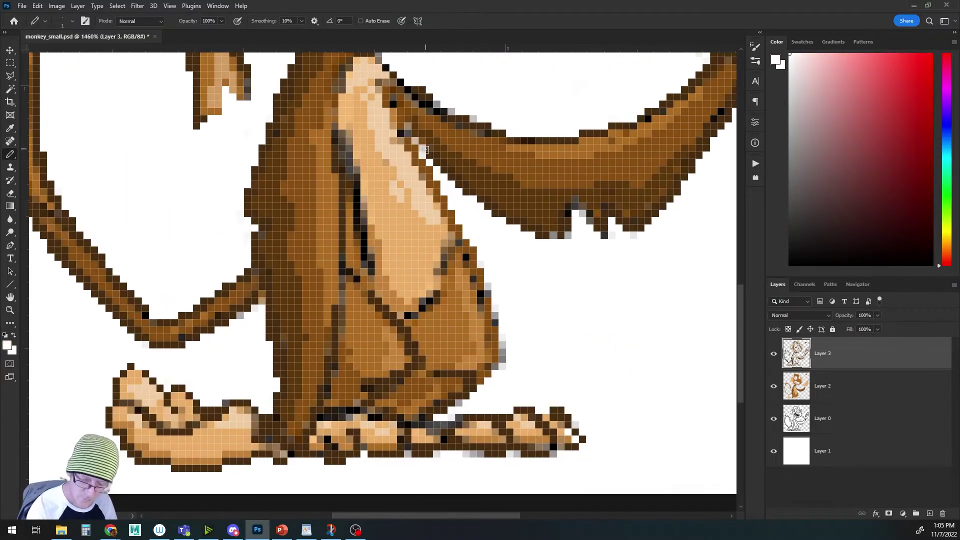
left_click(547, 328, "alt")
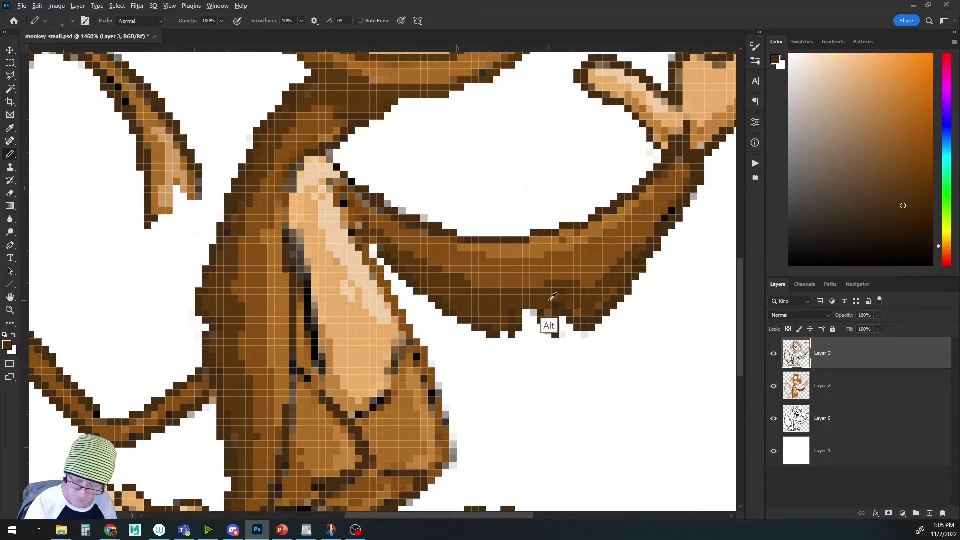
Repaint the outline of the tail's upper curve in sampled brown and whiten the grey pixels along its inner edge
scroll(546, 327, "up", 3)
scroll(546, 327, "left", 5)
left_click(283, 173, "alt")
mouse_move(282, 173)
left_mouse_down()
mouse_move(392, 245)
mouse_move(378, 246)
mouse_move(399, 251)
mouse_move(415, 290)
mouse_move(403, 255)
mouse_move(356, 237)
left_mouse_up()
left_click(407, 276)
left_click(368, 273, "alt")
left_click(345, 203, "alt")
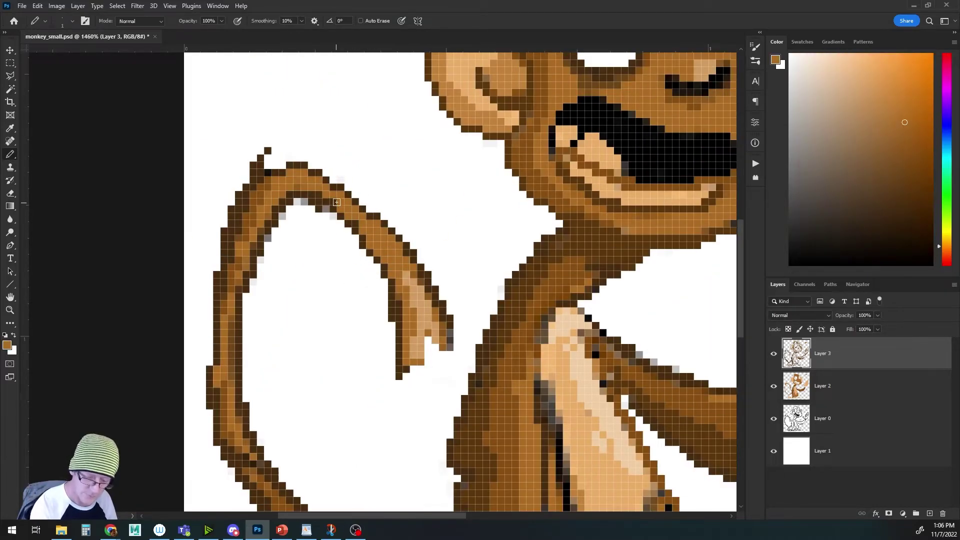
left_click(290, 195)
left_click(285, 228, "alt")
left_click_drag(276, 224, 247, 292)
Clean up the raised arm's elbow area and recolor the knee's outer edge in sampled brown
scroll(316, 216, "right", 8)
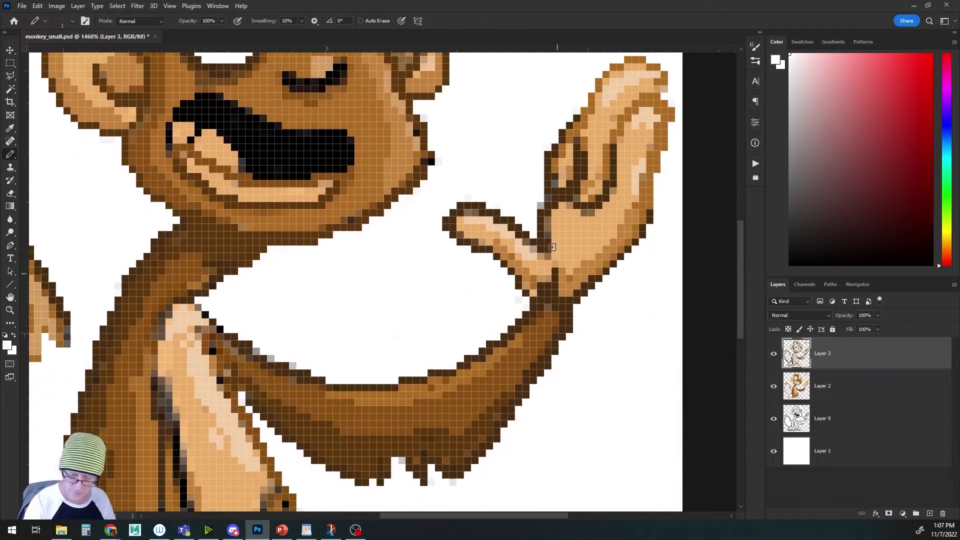
scroll(509, 360, "down", 2)
left_click(500, 339, "alt")
left_click_drag(431, 445, 476, 349)
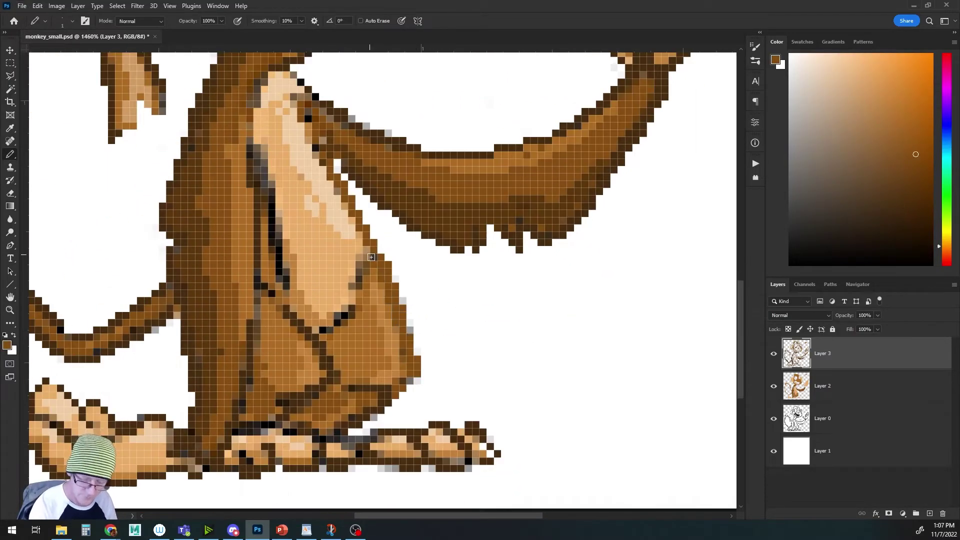
Recolor the black line along the belly's inner side and the line beside the hanging arm in sampled brown
left_click_drag(272, 198, 286, 285)
left_click_drag(257, 309, 243, 410)
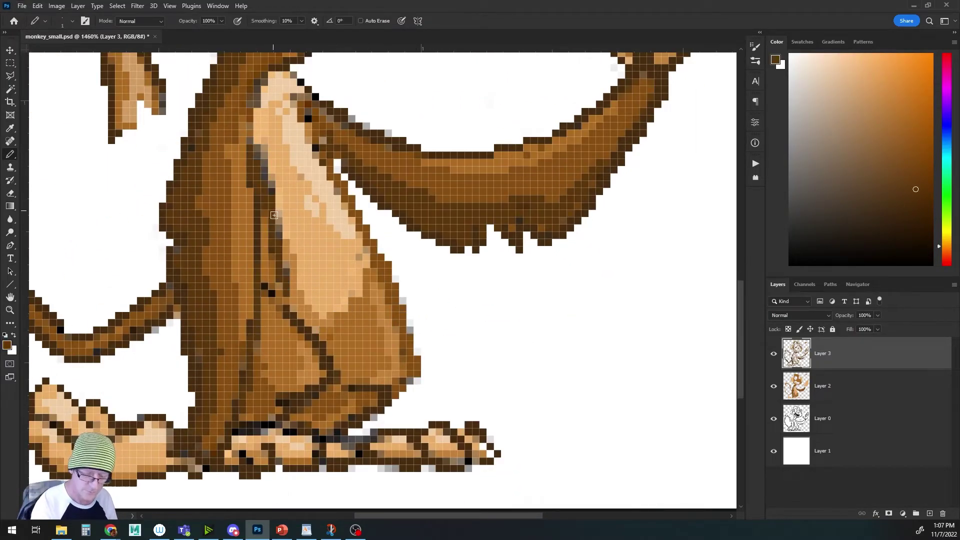
left_click(278, 168, "alt")
left_click_drag(265, 149, 286, 245)
left_click(290, 292, "alt")
Repaint the black pixels on the raised arm's upper edge near the shoulder in sampled brown
scroll(350, 225, "up", 3)
left_click(380, 280, "alt")
left_click(388, 303)
left_click(323, 274, "alt")
left_click(315, 267)
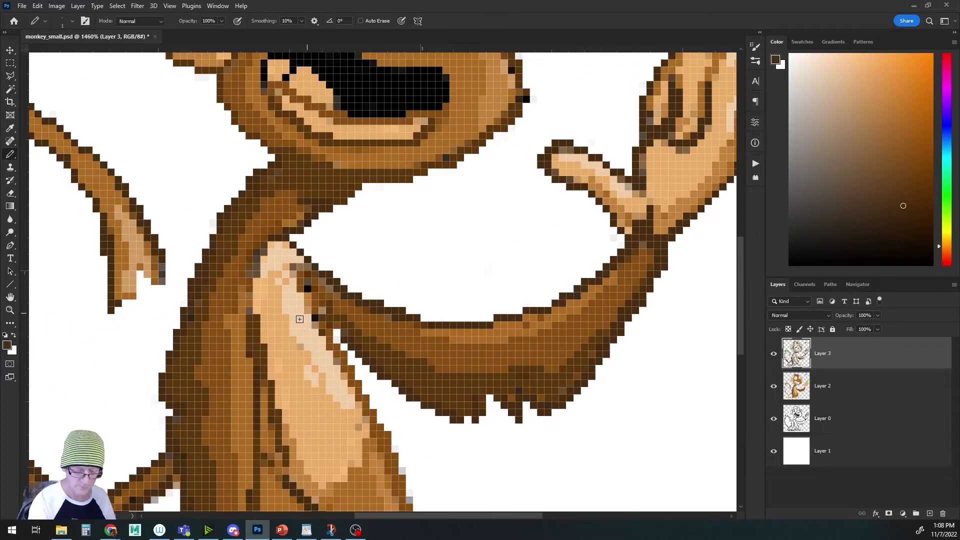
Recolor the remaining dark pixels along the bent leg's edge and the top of the right foot in sampled brown
mouse_move(390, 425)
left_mouse_down()
mouse_move(502, 181)
mouse_move(489, 157)
left_mouse_up()
left_click(581, 349, "alt")
left_click_drag(493, 372, 478, 371)
left_click(415, 364, "alt")
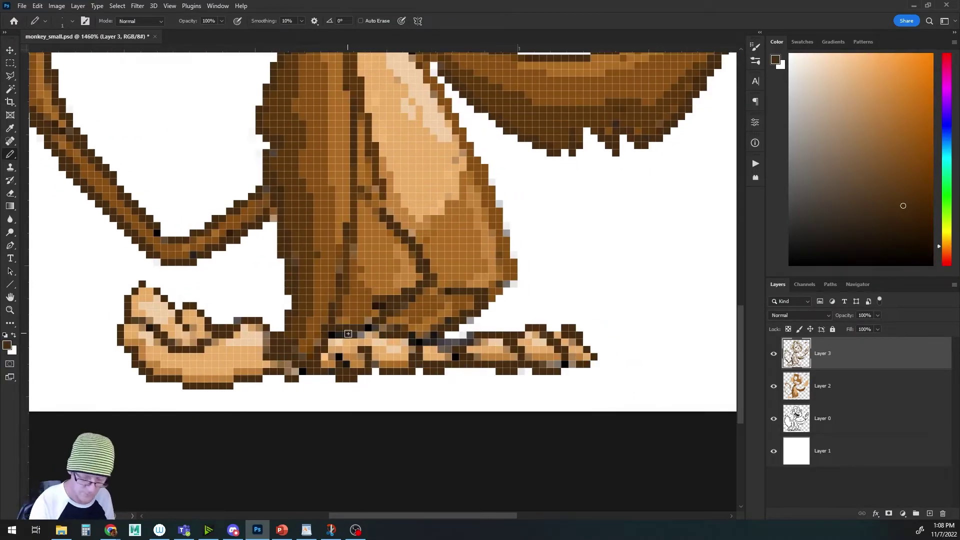
left_click(445, 189, "alt")
scroll(455, 367, "down", 3)
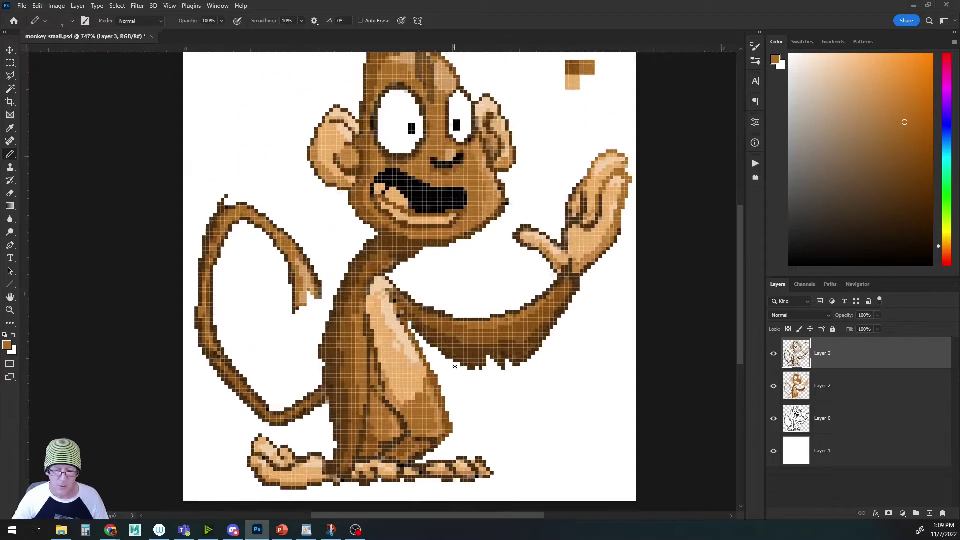
Even out the outline and highlight stripe along the tail's upper outer side with sampled brown tones
scroll(330, 350, "down", 3)
scroll(370, 403, "up", 4)
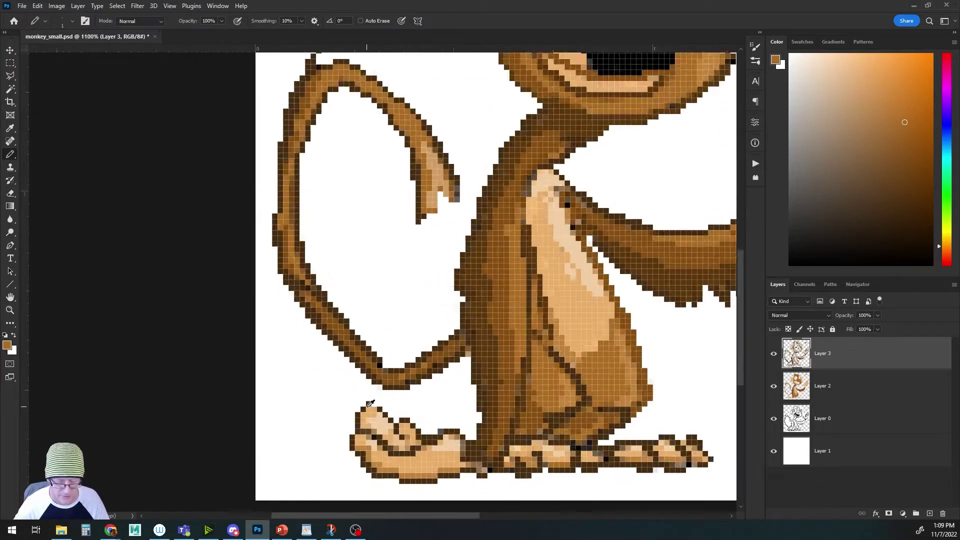
scroll(370, 404, "up", 2)
scroll(316, 298, "up", 2)
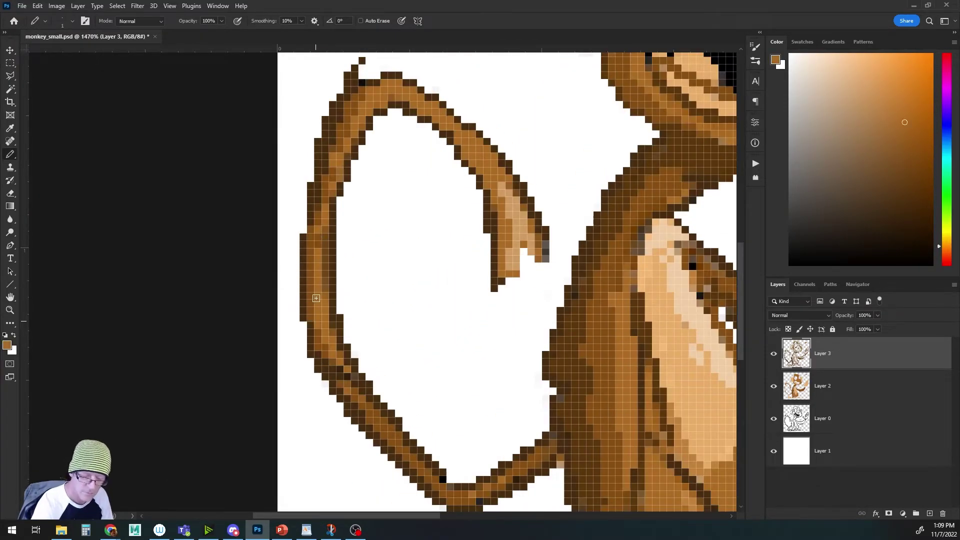
left_click(304, 231)
left_click(311, 246, "alt")
left_click_drag(325, 148, 318, 210)
left_click_drag(384, 105, 364, 145)
left_click(354, 124, "alt")
left_click(317, 200, "alt")
Repaint the outline and inner stripe of the tail's lower curve with sampled brown tones
left_click(306, 395, "alt")
left_click_drag(307, 409, 326, 430)
left_click(328, 432, "alt")
mouse_move(327, 437)
left_mouse_down()
mouse_move(300, 357)
mouse_move(376, 445)
left_mouse_up()
left_click(299, 359, "alt")
left_click(358, 406, "alt")
left_click_drag(354, 400, 330, 375)
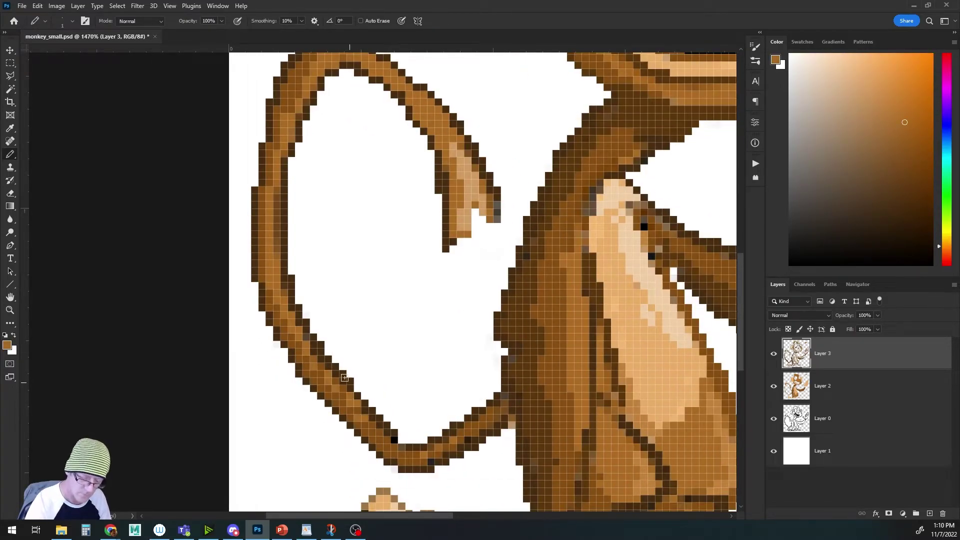
left_click_drag(304, 315, 386, 426)
Clean up the tail's base and tip with sampled brown and white pixels and save the document
left_click(518, 419, "alt")
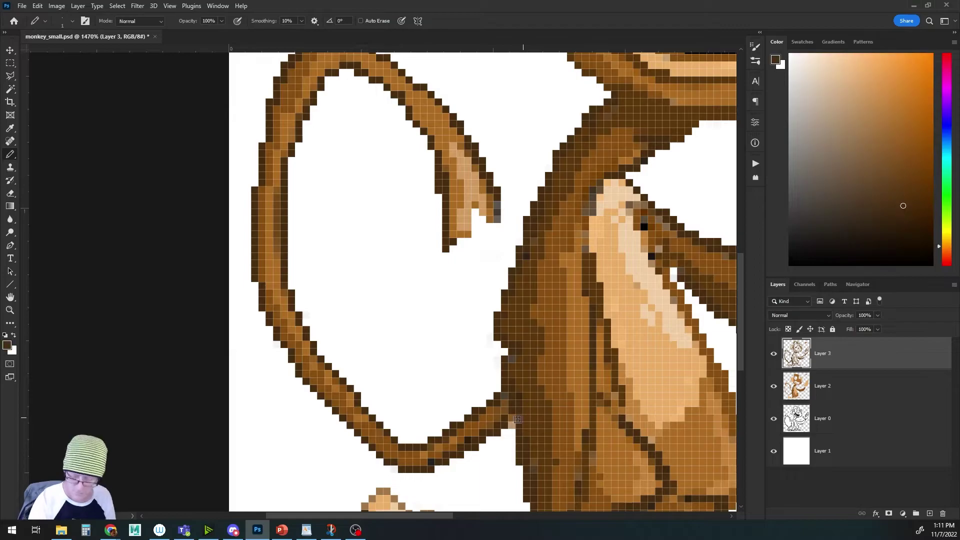
left_click(481, 260, "alt")
left_click_drag(443, 193, 437, 285)
left_click(493, 290, "alt")
mouse_move(492, 302)
left_mouse_down()
mouse_move(493, 323)
mouse_move(464, 322)
left_mouse_up()
left_click(473, 338, "alt")
left_click_drag(533, 298, 465, 310)
key("ctrl+s")
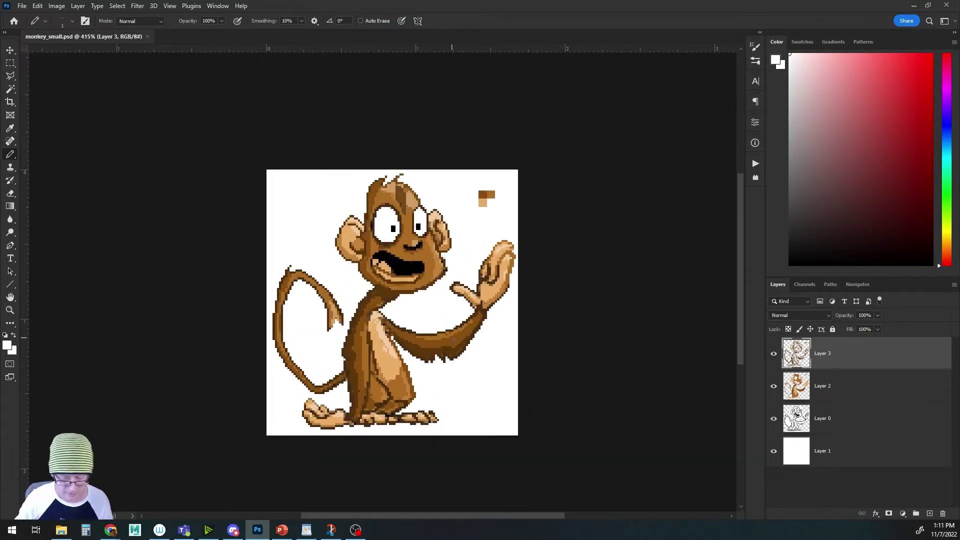
Recolor the hair, the right edge of the head and the right eye's outline in sampled brown tones
scroll(413, 210, "up", 5)
left_click(371, 249, "alt")
left_click(366, 225)
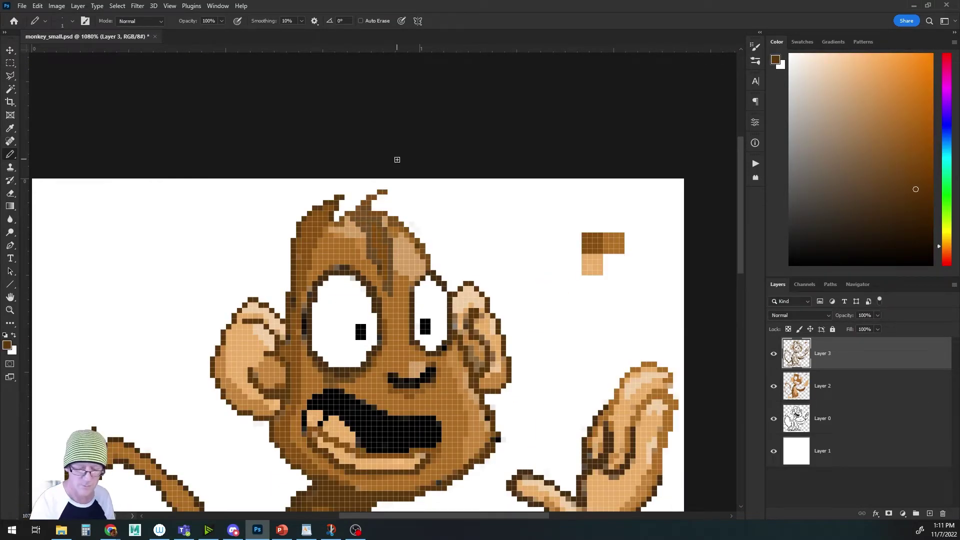
left_click(407, 244, "alt")
left_click_drag(455, 344, 422, 249)
left_click_drag(459, 315, 424, 249)
left_click(439, 280, "alt")
left_click(513, 326, "alt")
left_click(461, 312)
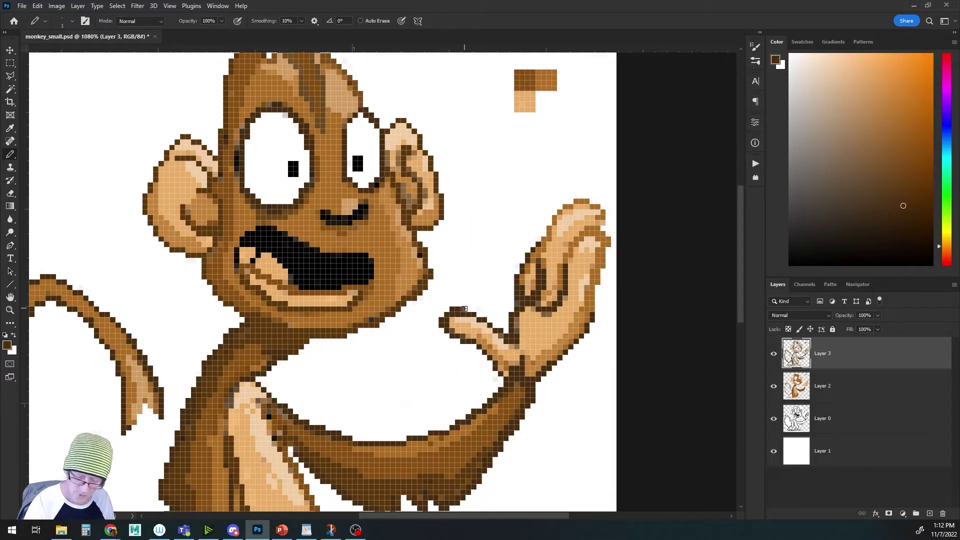
Repaint the grey and black pixels at the shoulder and armpit in sampled brown and save the document
left_click_drag(229, 411, 344, 320)
left_click(389, 325, "alt")
scroll(388, 326, "down", 5)
key("ctrl+s")
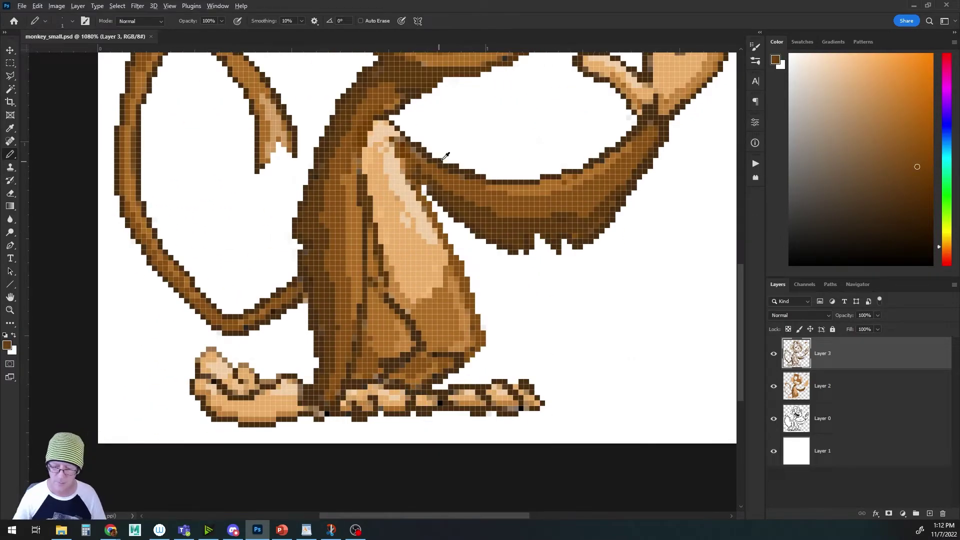
Touch up the side of the head between the left ear and left eye with sampled brown pixels
scroll(570, 235, "up", 6)
scroll(474, 253, "up", 3)
left_click(290, 240, "alt")
left_click(286, 280)
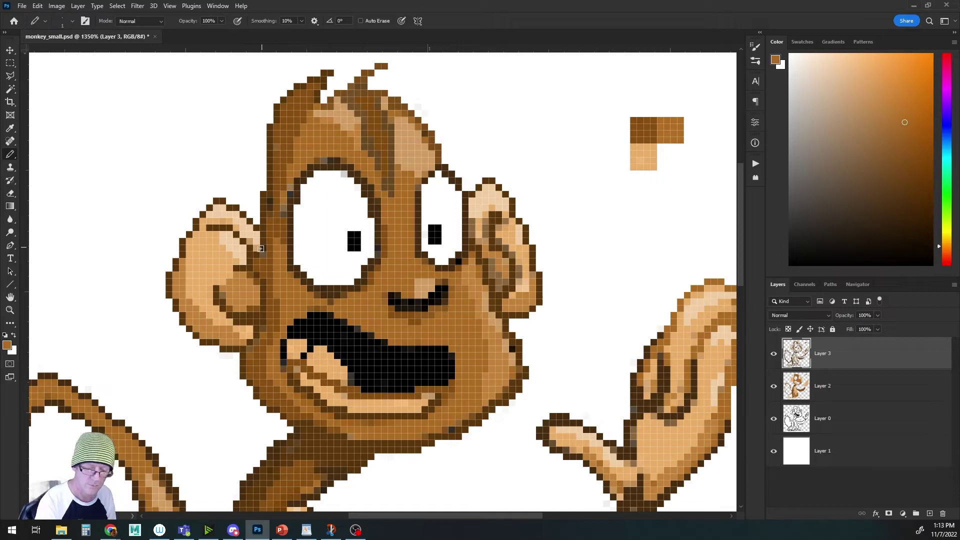
left_click(287, 261, "alt")
scroll(420, 190, "down", 2)
Whiten stray grey pixels around the head and check the whole drawing
left_click(440, 210, "alt")
scroll(427, 231, "down", 5)
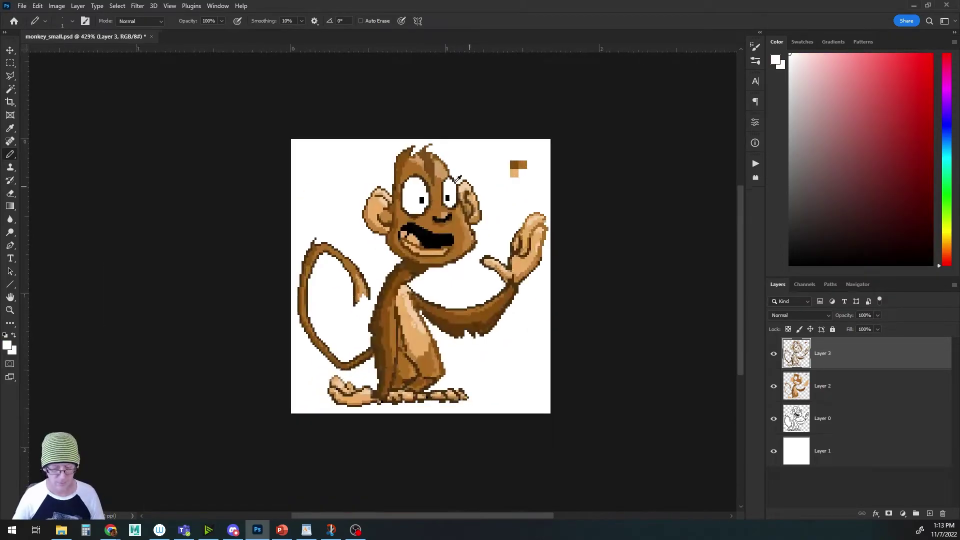
scroll(450, 179, "up", 5)
scroll(448, 177, "down", 6)
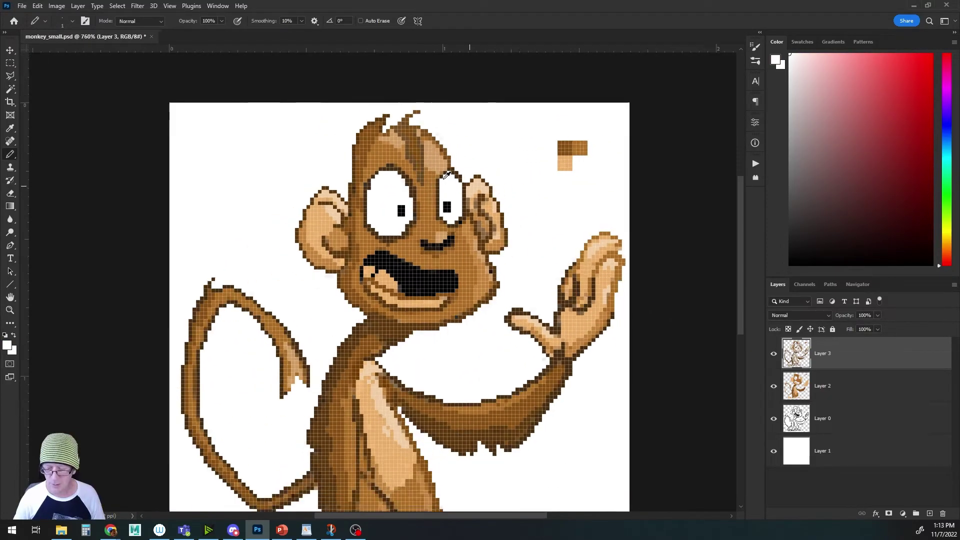
left_click_drag(409, 320, 402, 312)
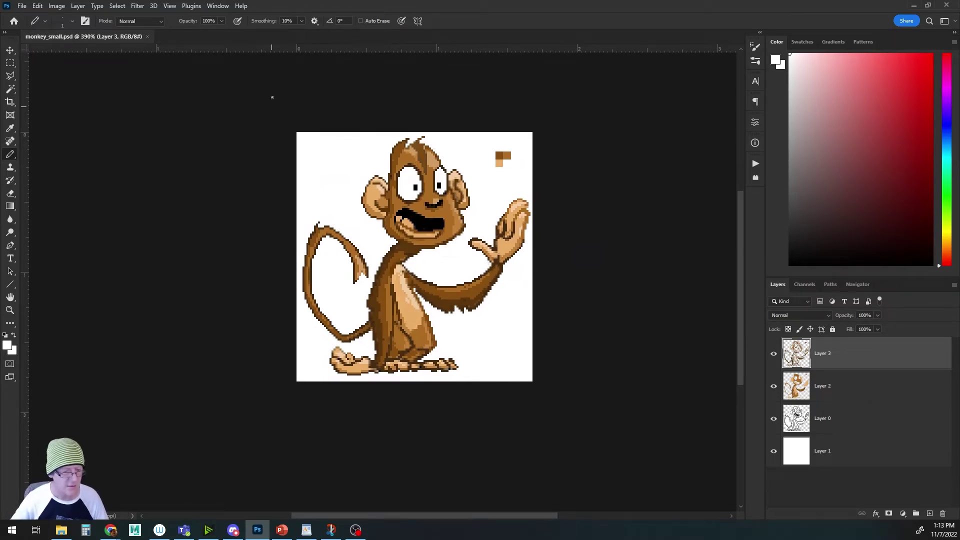
left_click(57, 7)
mouse_move(61, 17)
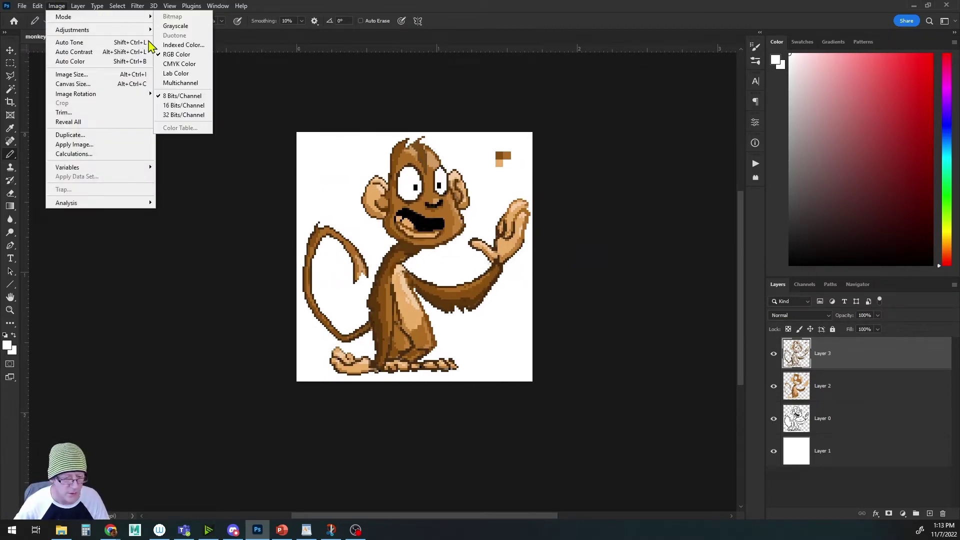
left_click(179, 46)
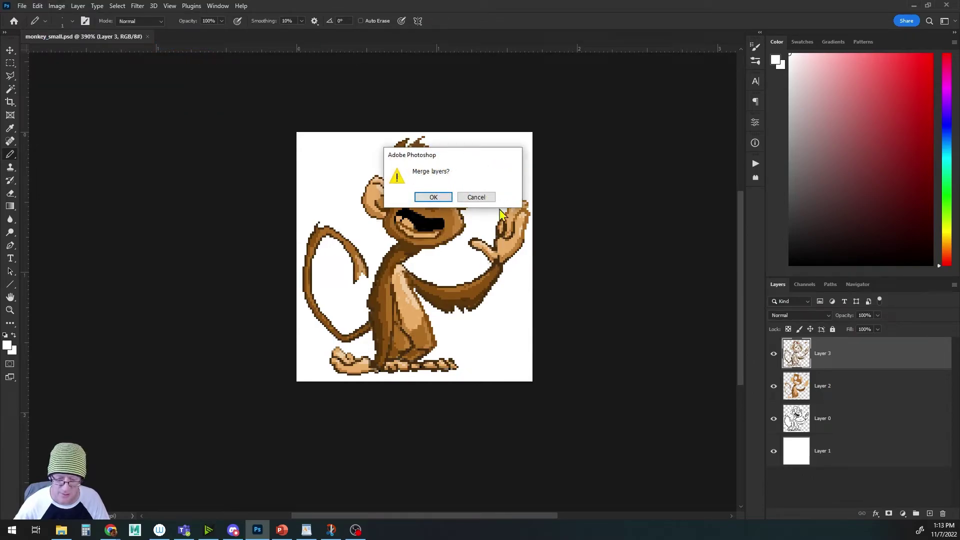
left_click(475, 197)
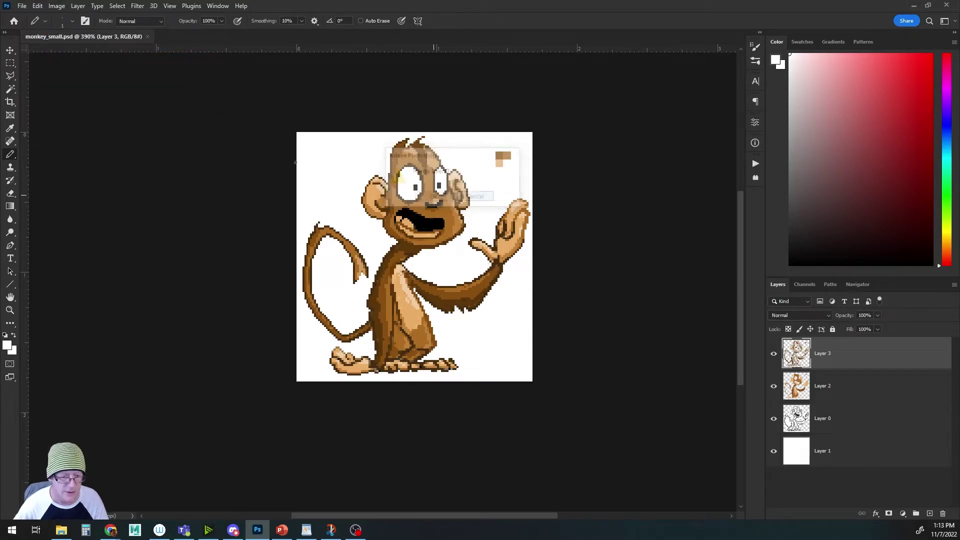
Save the document under the new name monkey_small_index.psd in Photoshop format with Maximize Compatibility on
left_click(23, 6)
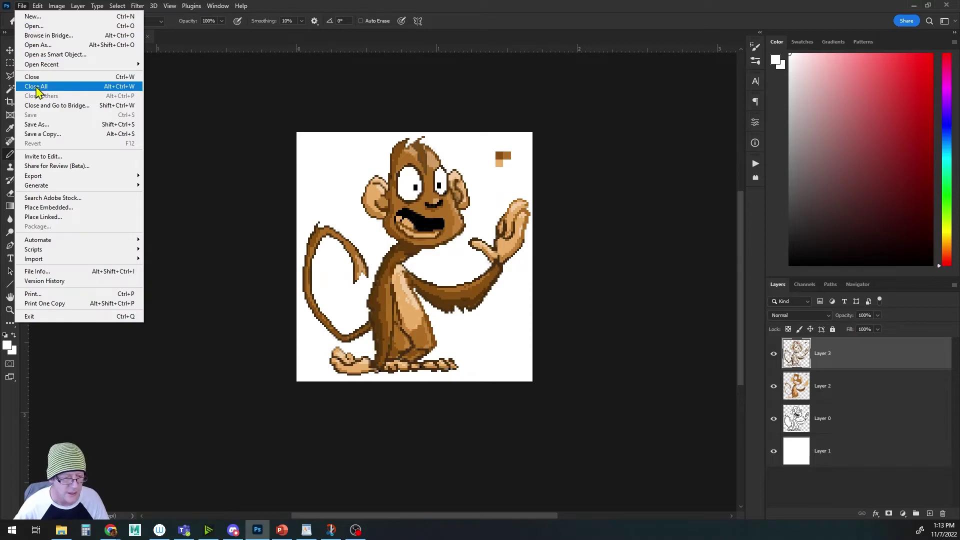
left_click(40, 125)
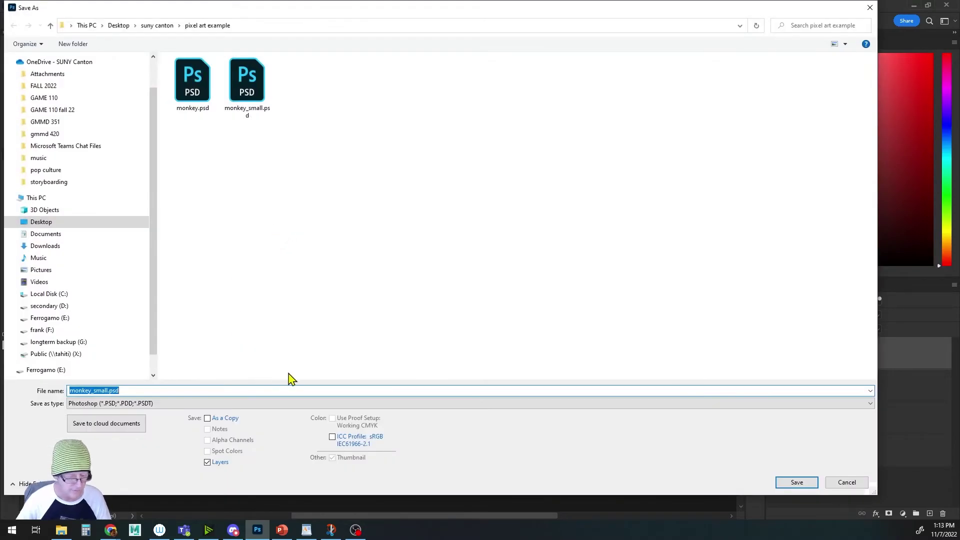
key("Right")
key("Left")
key("Left")
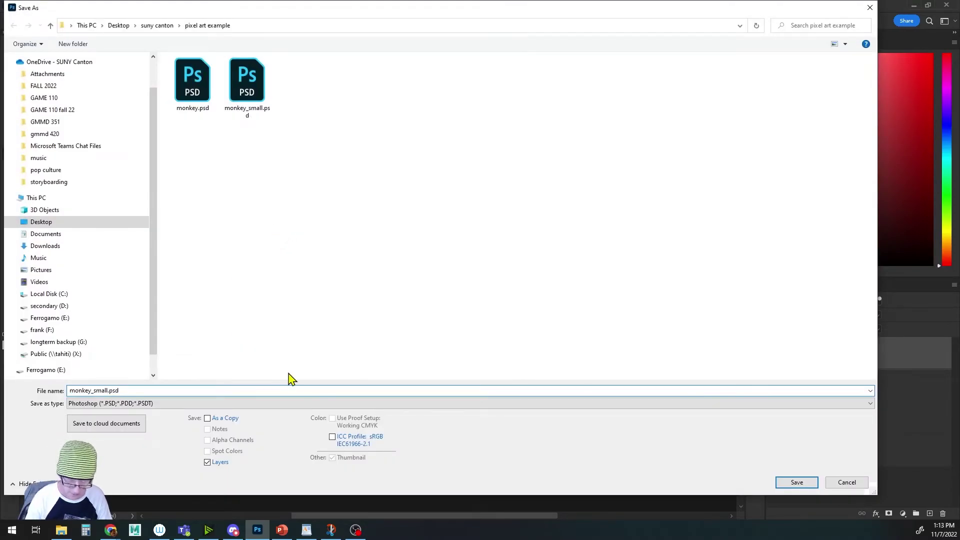
type("_index")
key("Return")
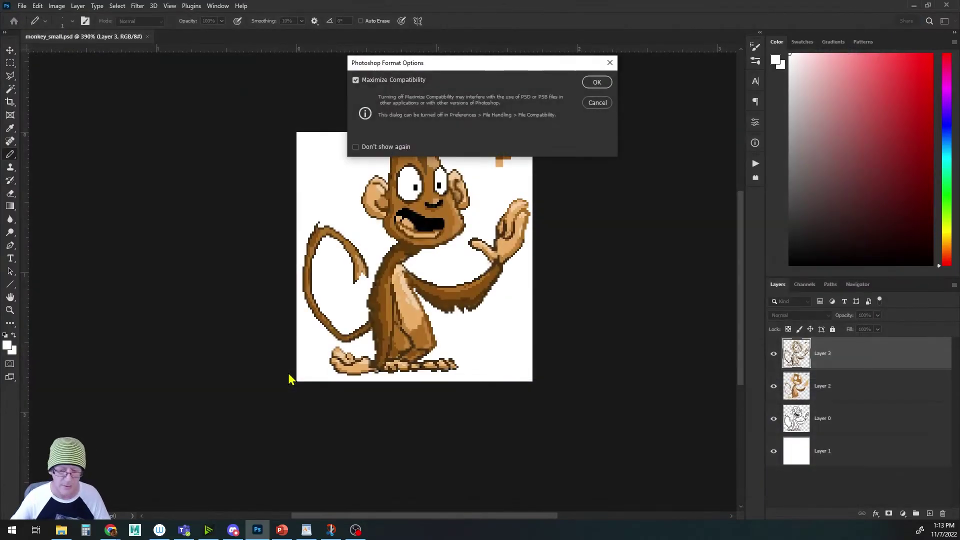
left_click(597, 82)
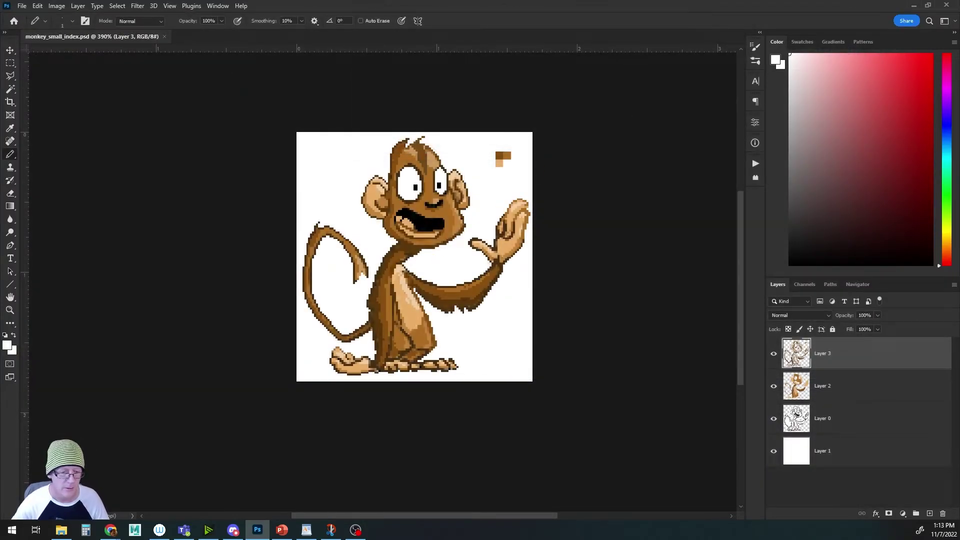
Start the indexed color conversion, merging all layers, with a Local (Adaptive) palette of 15 colors and transparency on
left_click(57, 6)
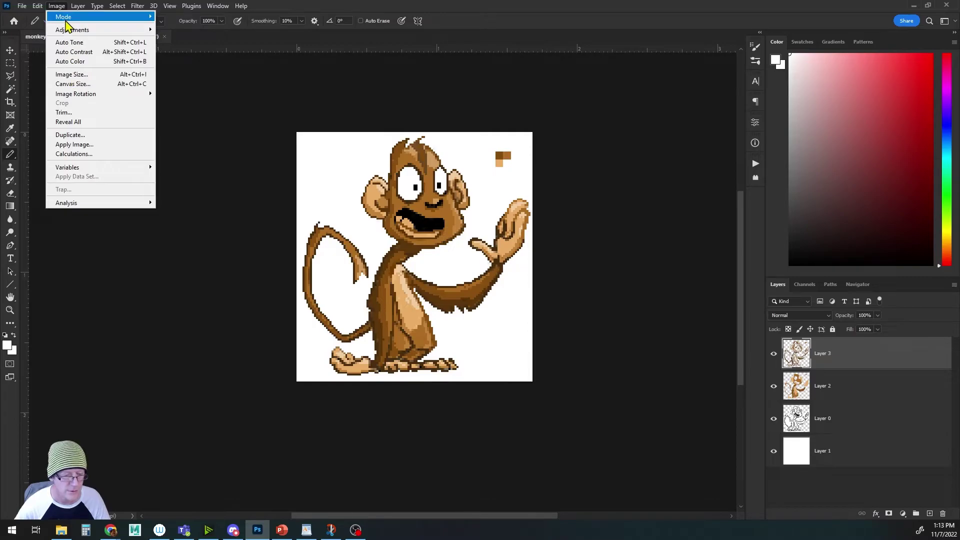
mouse_move(120, 18)
left_click(169, 45)
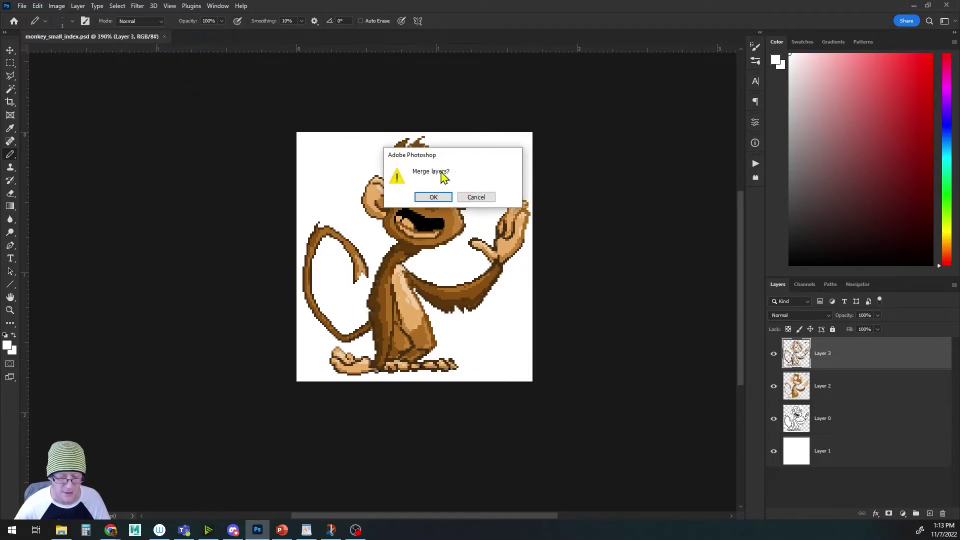
left_click(433, 197)
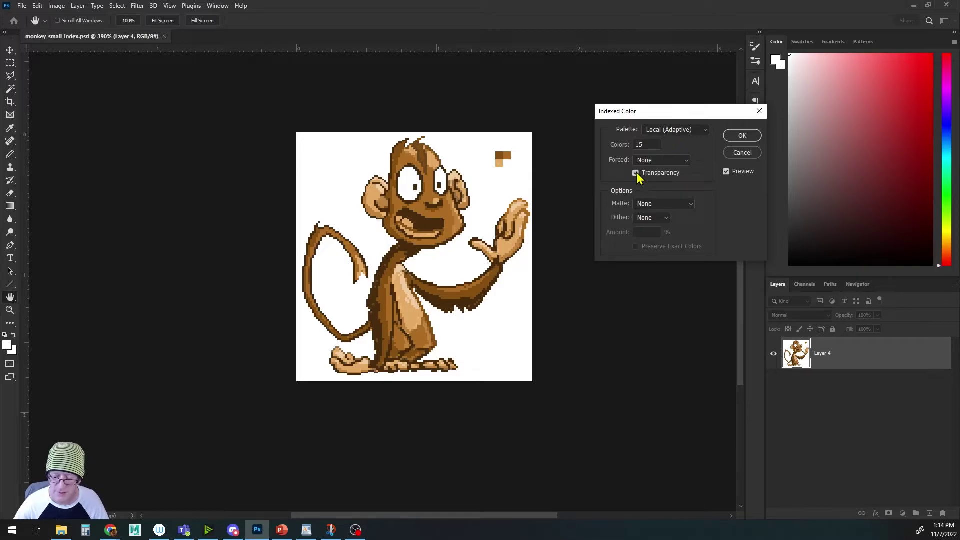
left_click(663, 205)
left_click(663, 207)
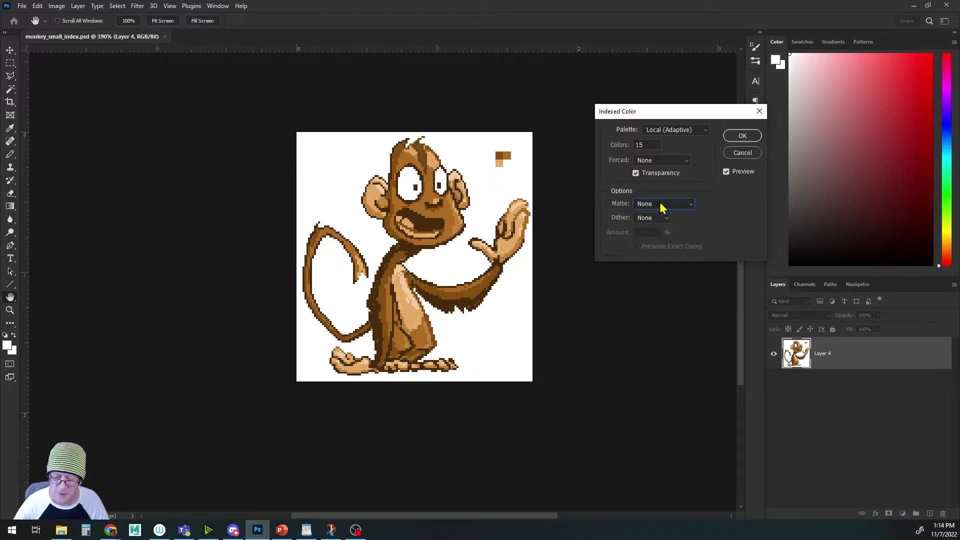
Preview Diffusion dithering on the 15-color monkey and return the dither to None
left_click(653, 219)
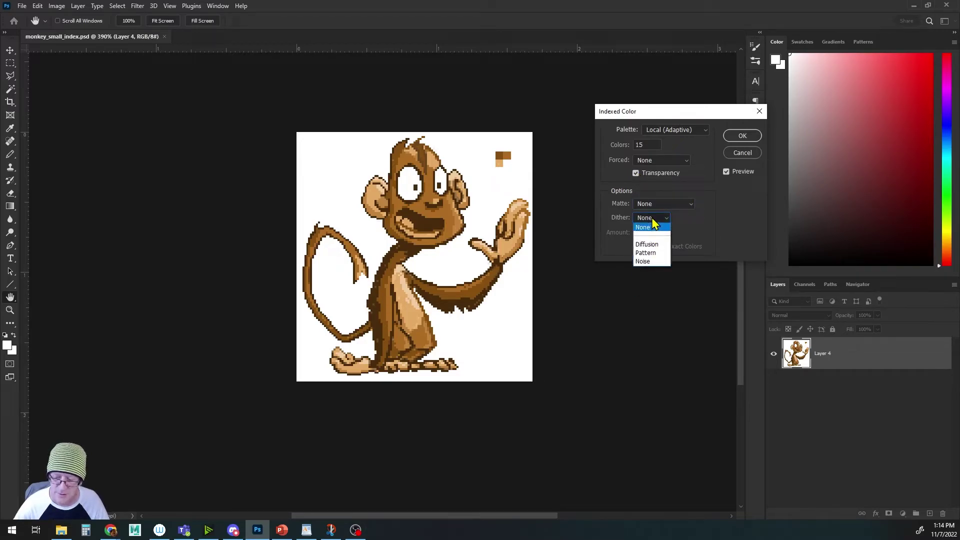
left_click(652, 251)
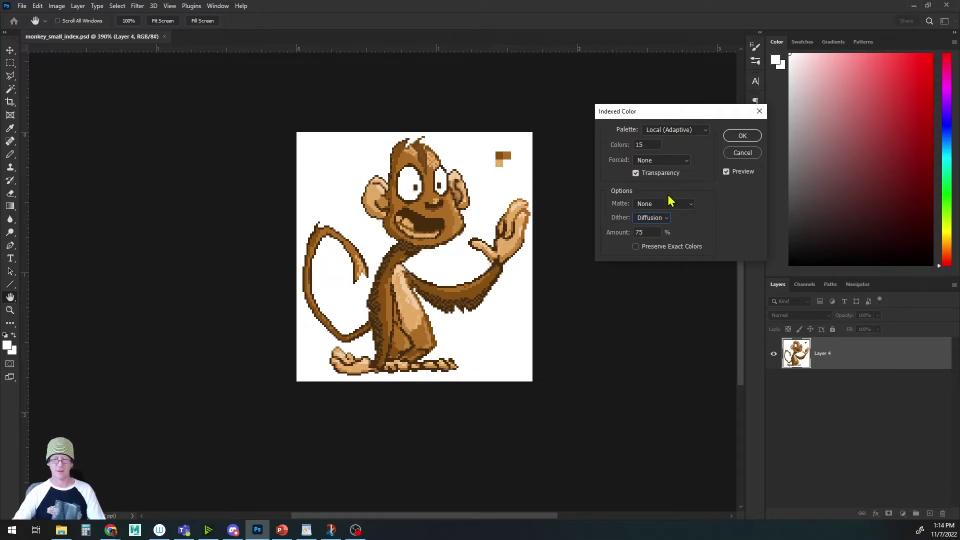
left_click(660, 220)
left_click(658, 230)
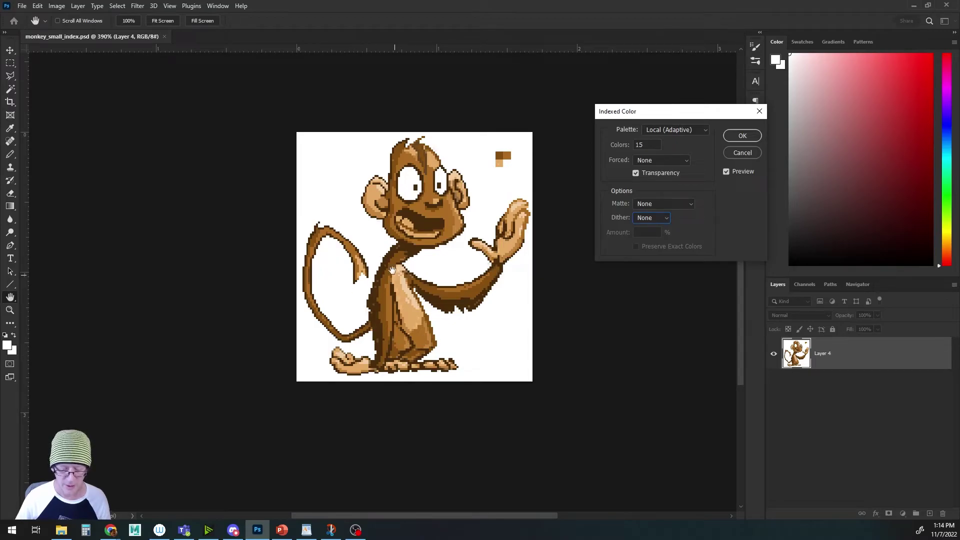
Leave the matte at None and complete the conversion to indexed color without dithering
left_click(651, 210)
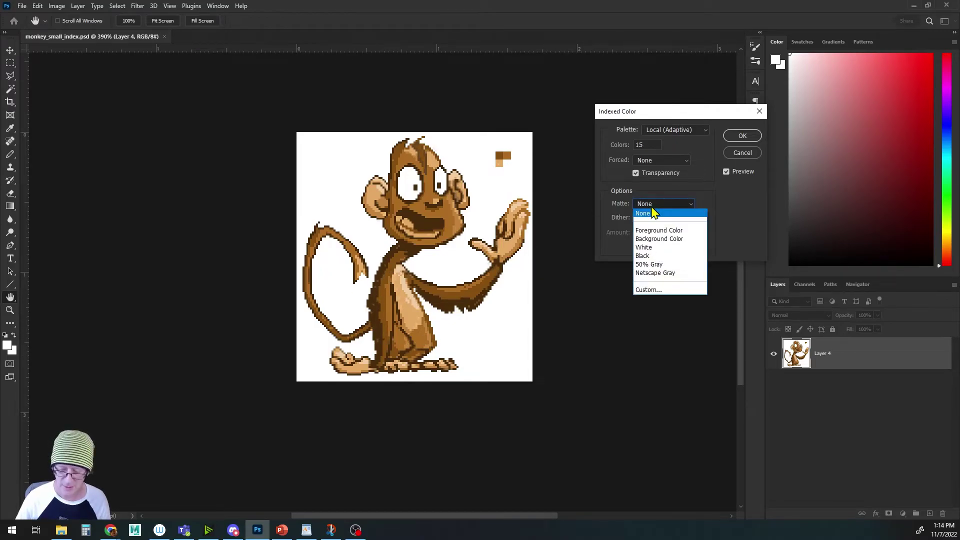
left_click(657, 210)
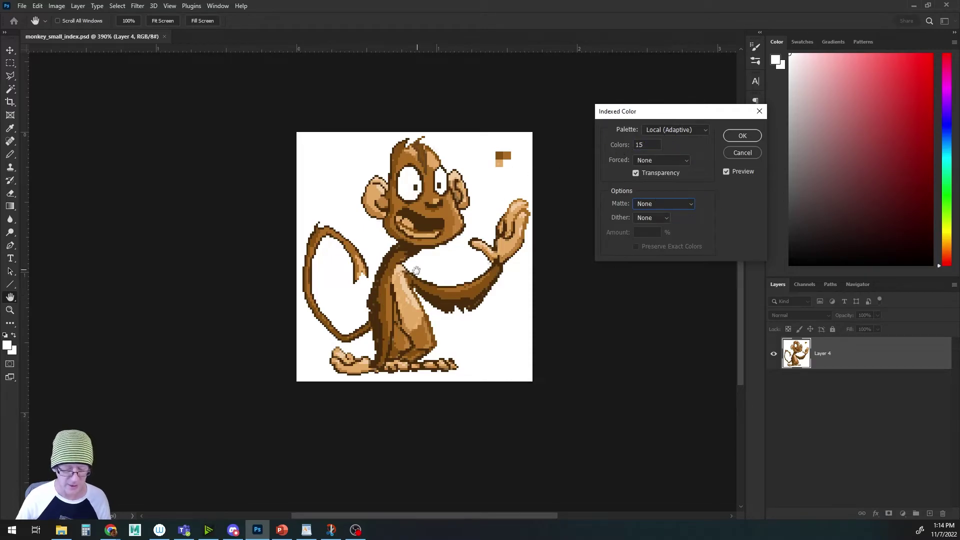
left_click(741, 137)
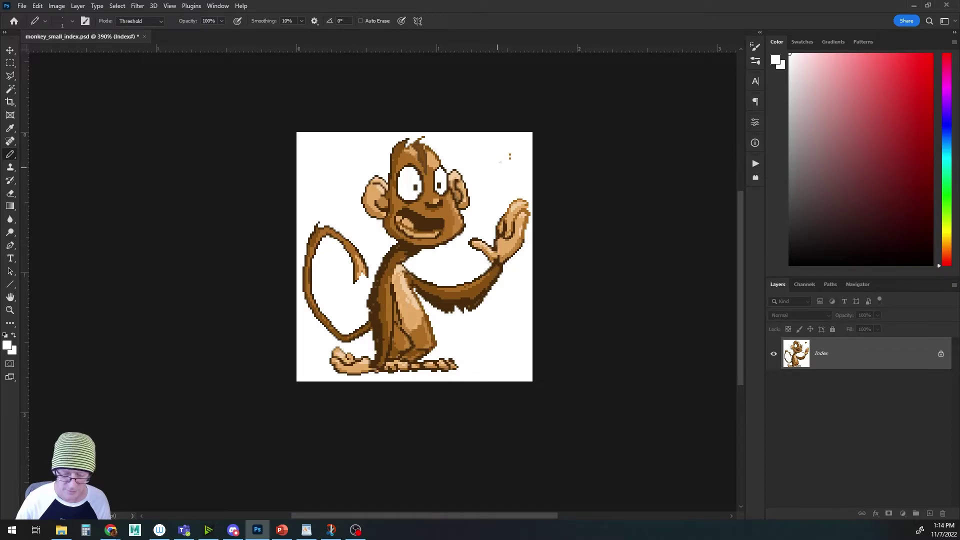
Recolor the last off-white entry in the image's color table bright red to reveal its stray pixels
scroll(488, 226, "up", 3)
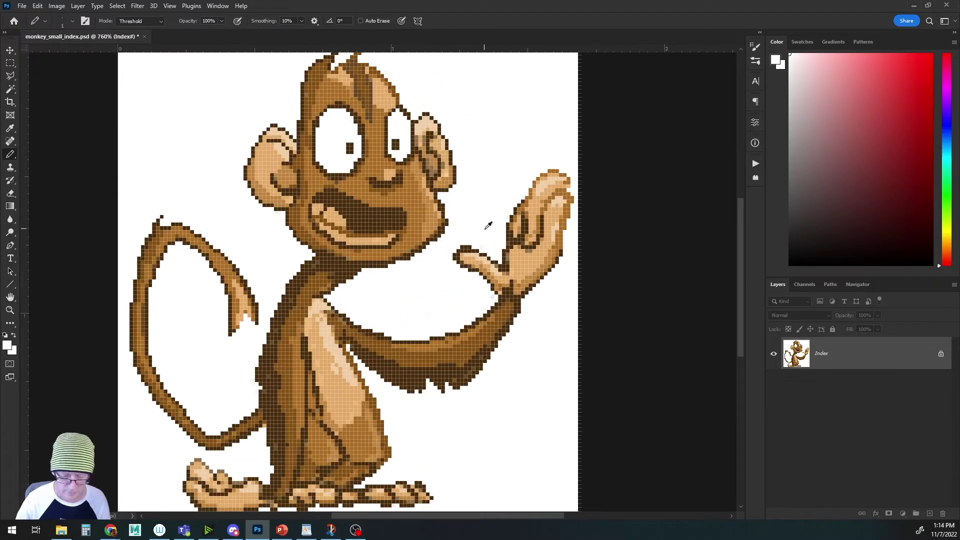
scroll(364, 245, "down", 2)
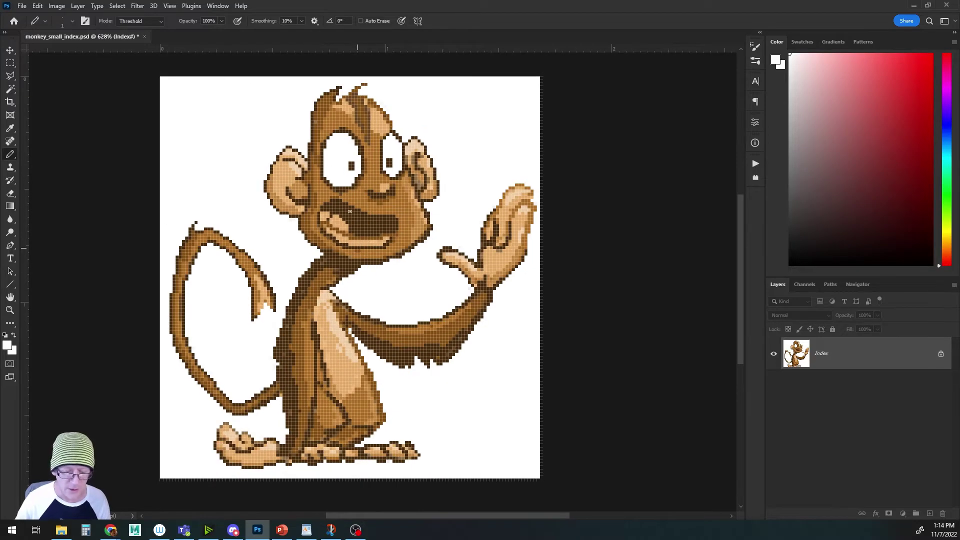
left_click(57, 7)
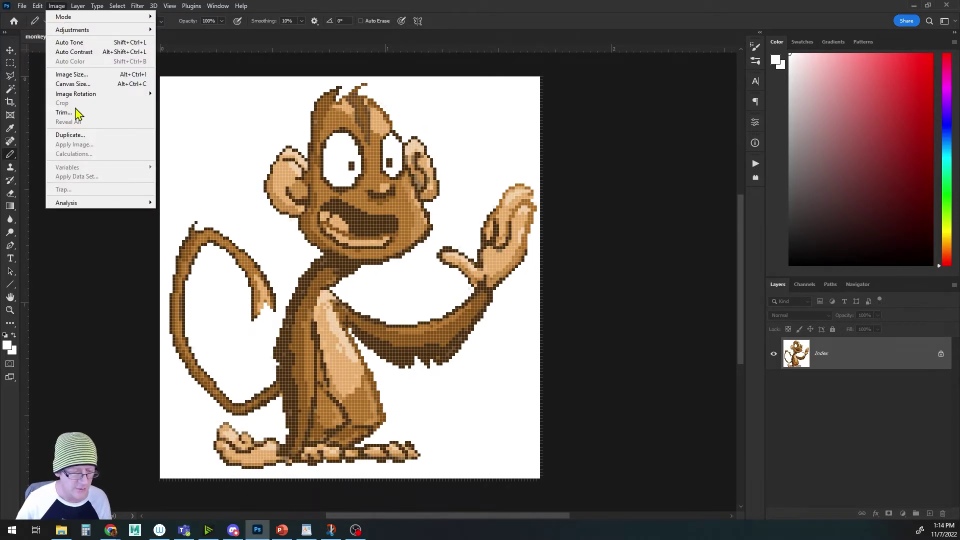
mouse_move(75, 18)
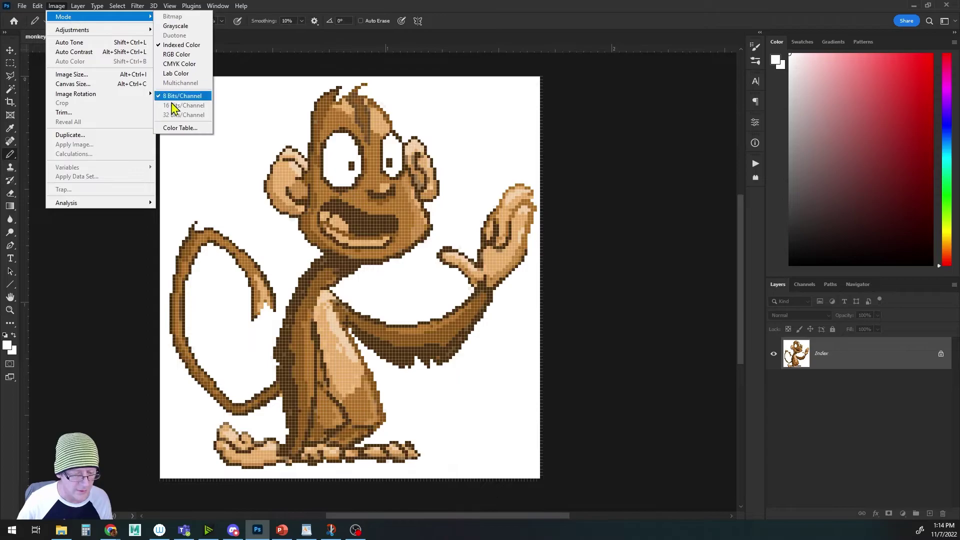
left_click(179, 128)
left_click_drag(498, 113, 637, 252)
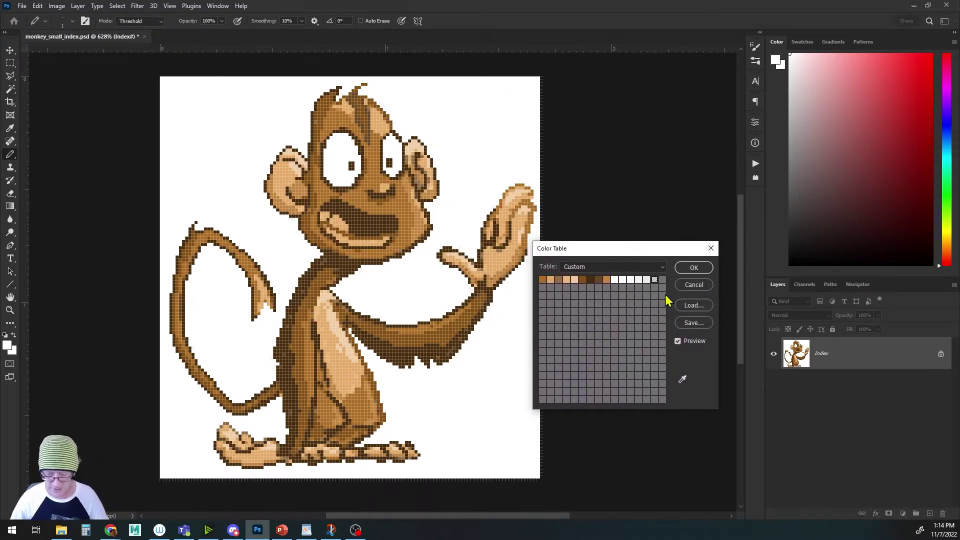
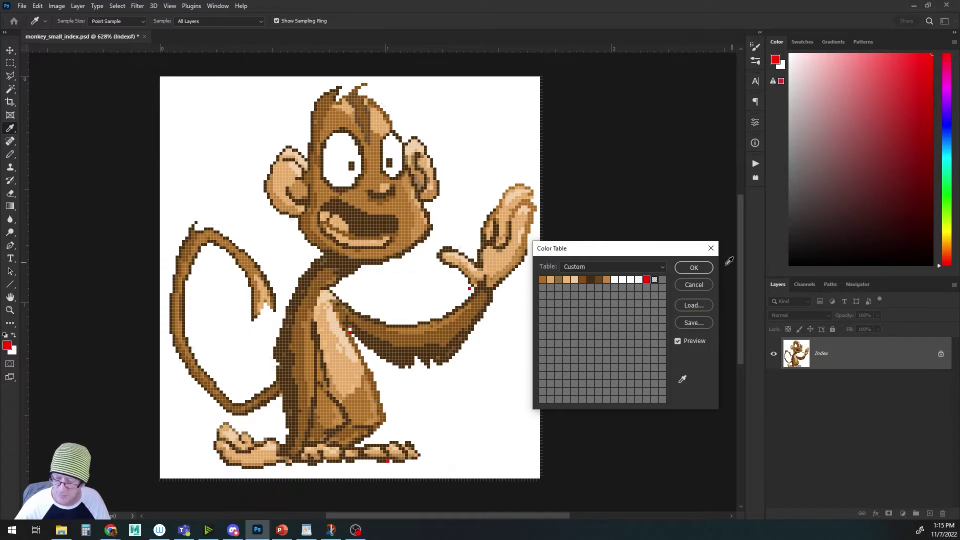
key("b")
left_click(694, 268)
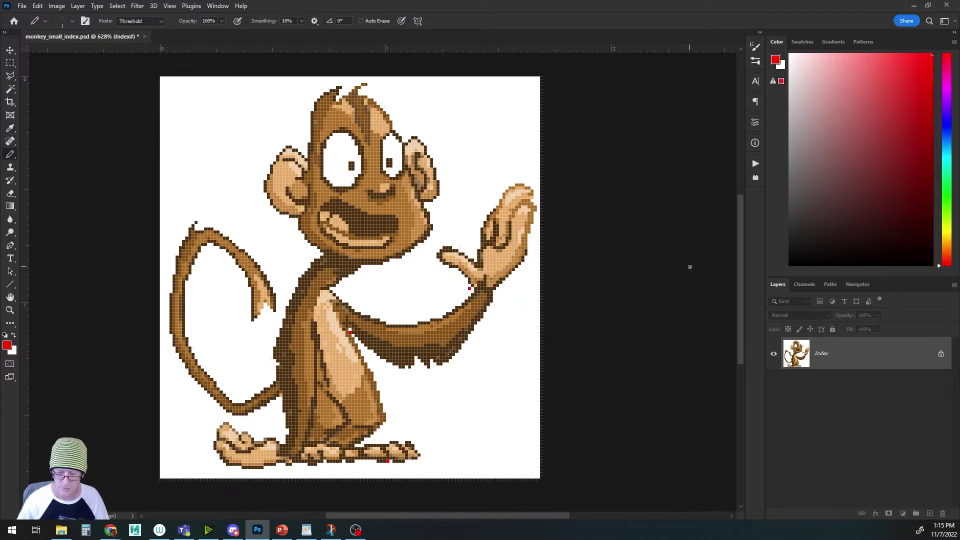
Paint the red marker pixels near the wrist, armpit and toes with sampled white
scroll(435, 291, "up", 3)
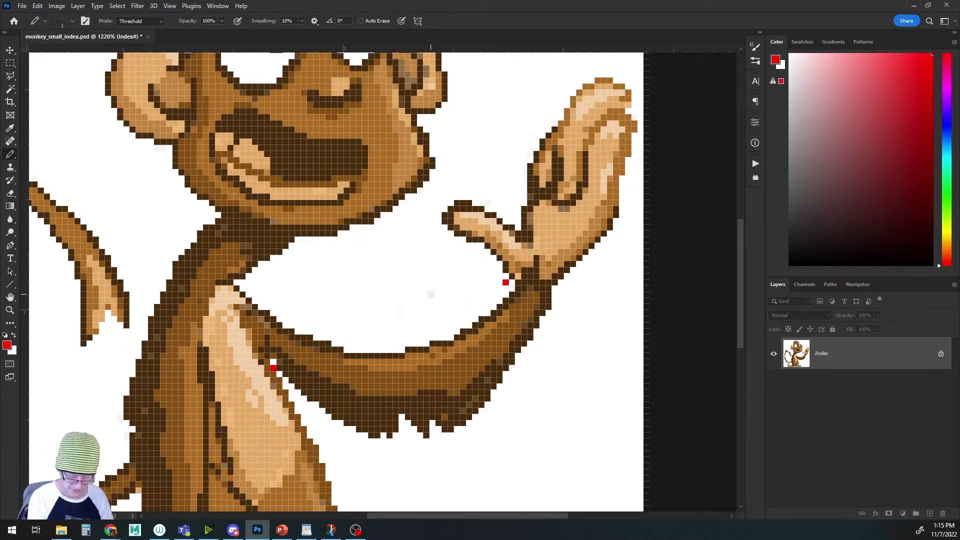
left_click(485, 310, "alt")
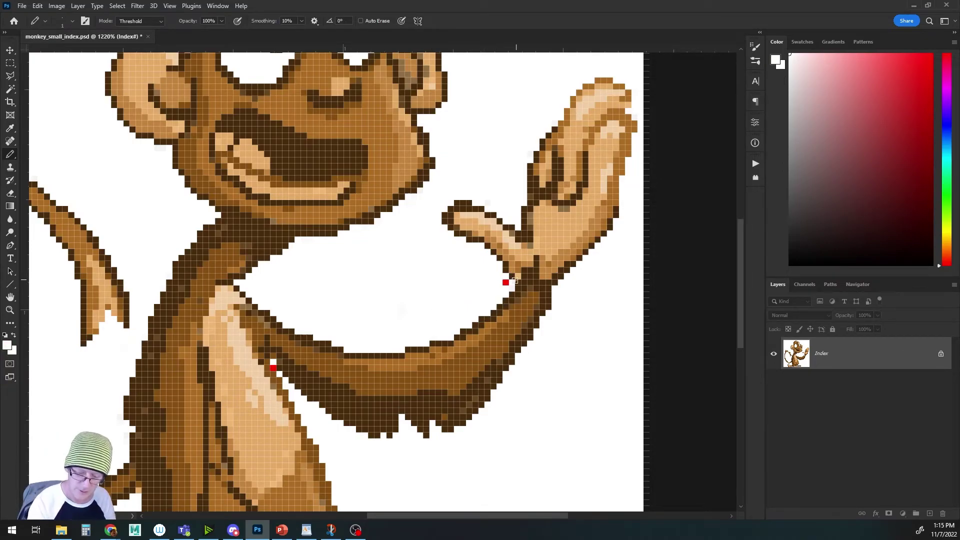
left_click(506, 282)
left_click(274, 367)
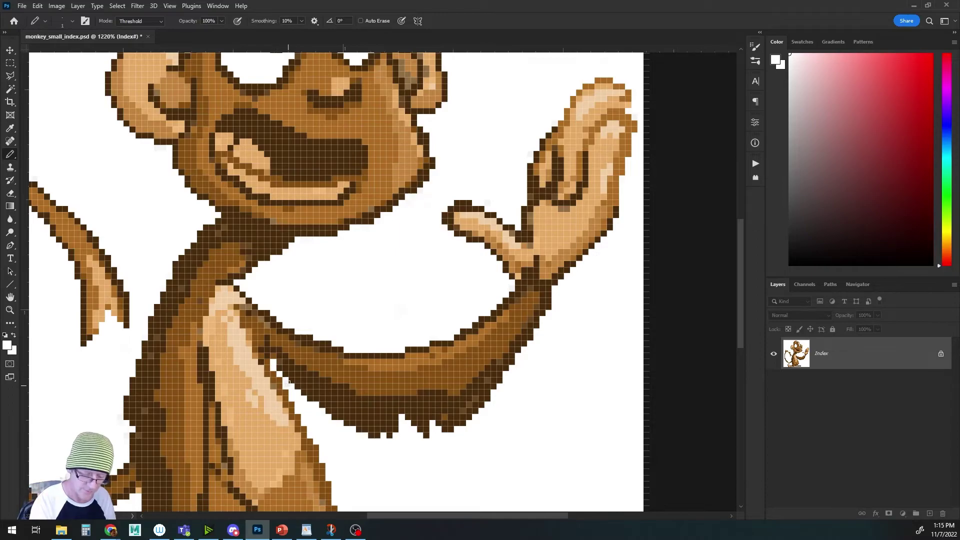
scroll(495, 380, "down", 3)
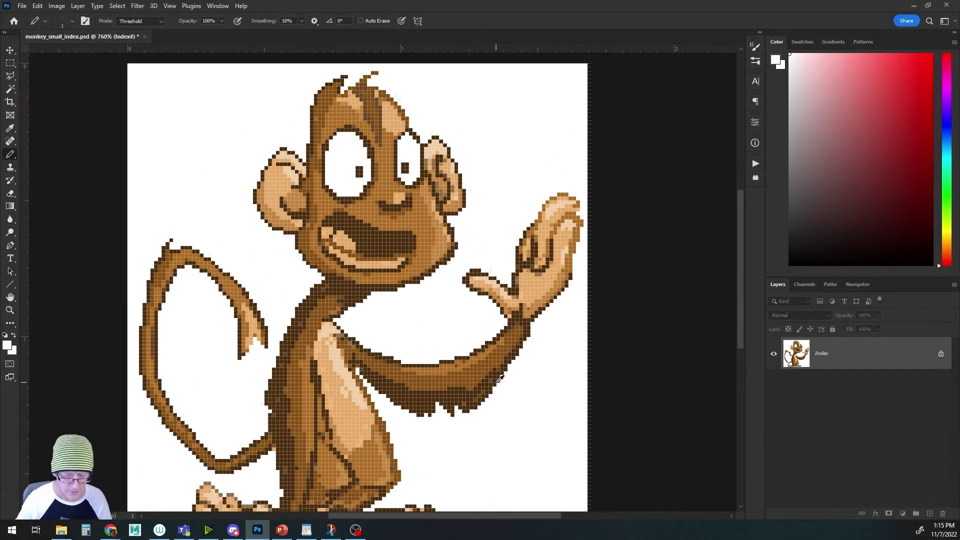
scroll(438, 455, "up", 4)
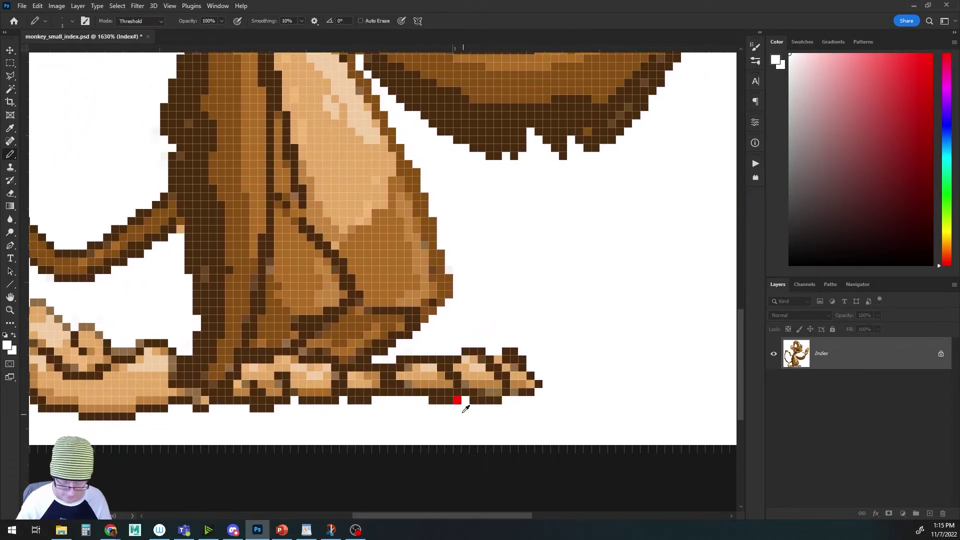
left_click(457, 400)
Recolor the off-white color table entry just before the existing red one to red and apply the table
scroll(477, 402, "down", 3)
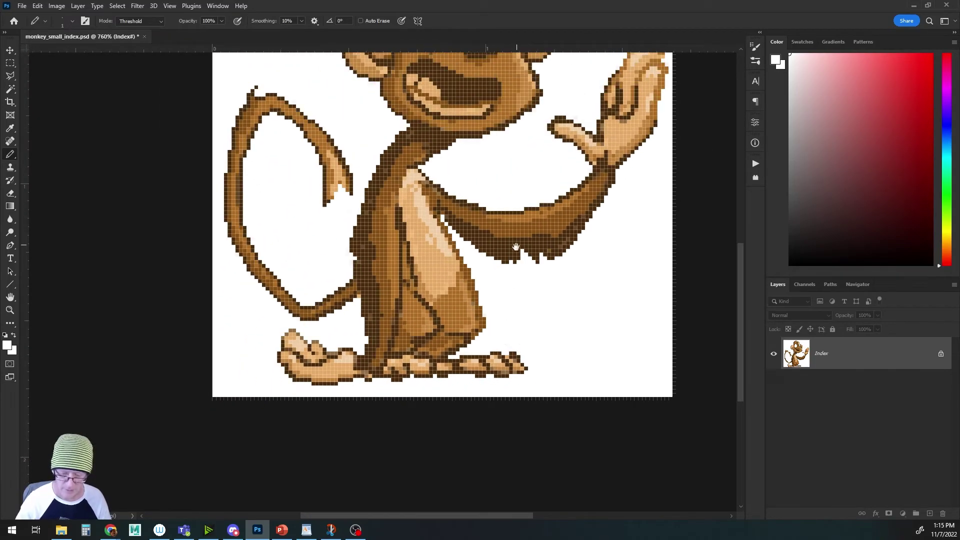
left_click_drag(516, 246, 474, 365)
scroll(467, 334, "down", 1)
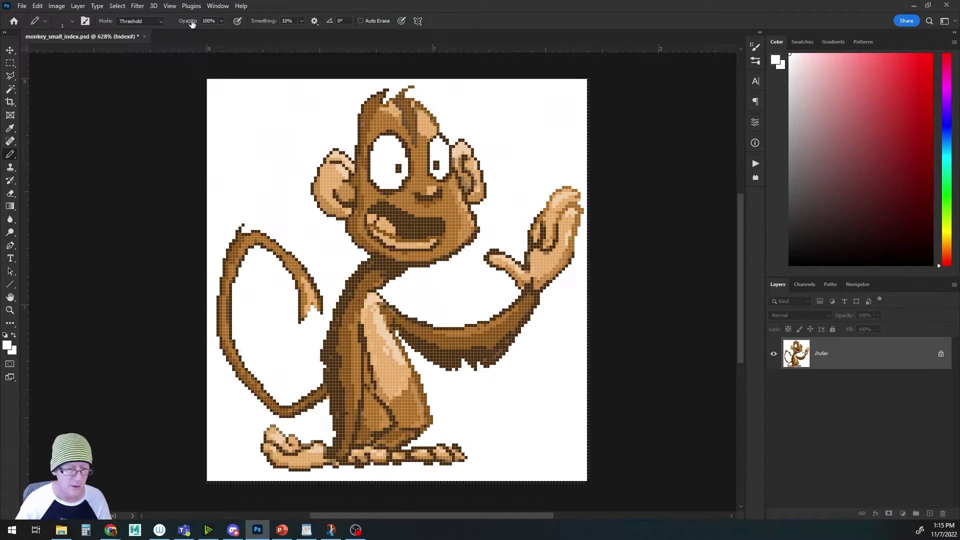
left_click(57, 6)
mouse_move(63, 21)
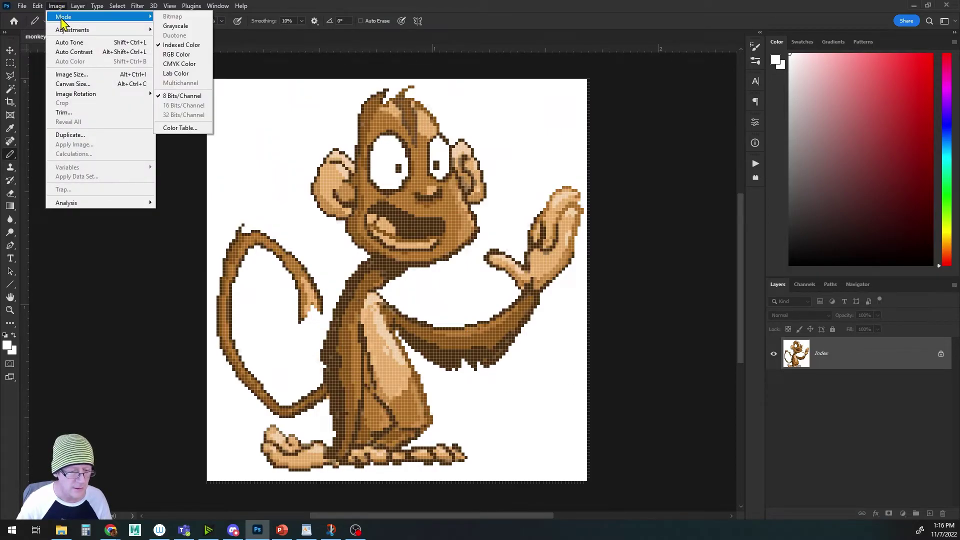
left_click(175, 128)
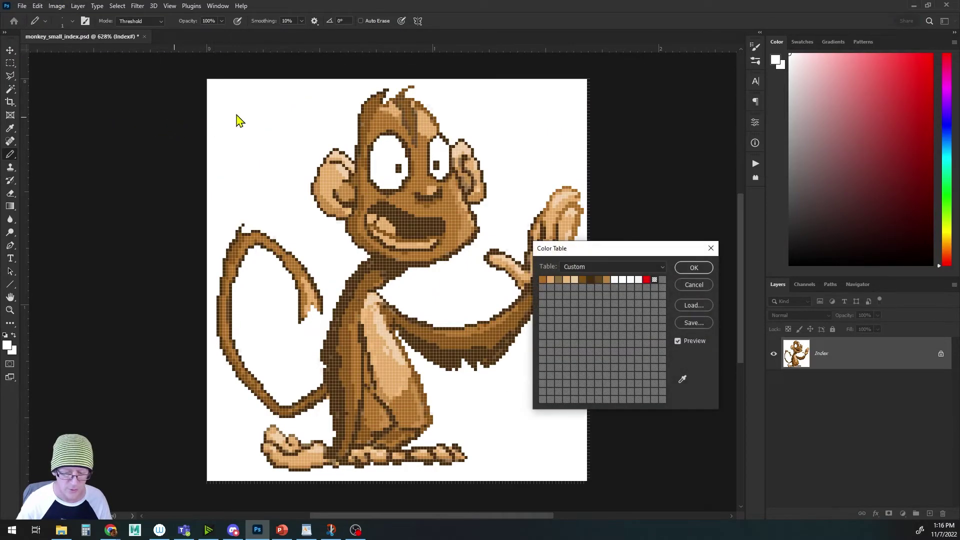
left_click(639, 281)
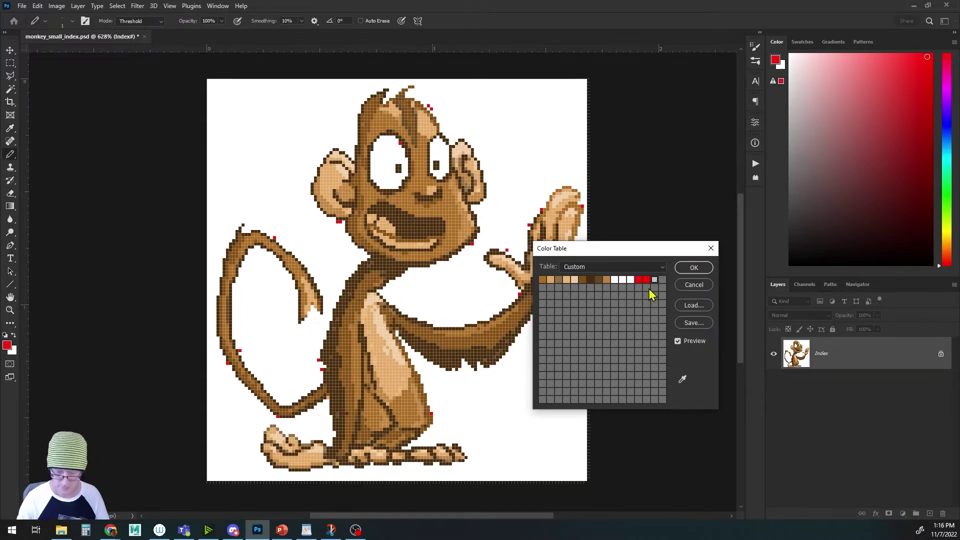
key("Return")
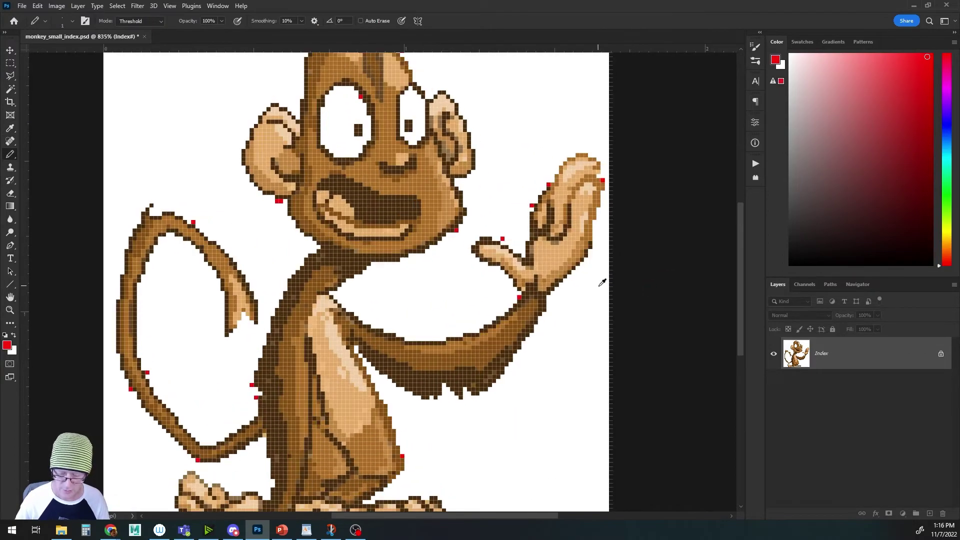
Paint sampled white over the red marker pixels around the tail, back, knee, head, arm and raised hand
scroll(600, 280, "up", 1)
left_click_drag(429, 230, 503, 191)
left_click(226, 324, "alt")
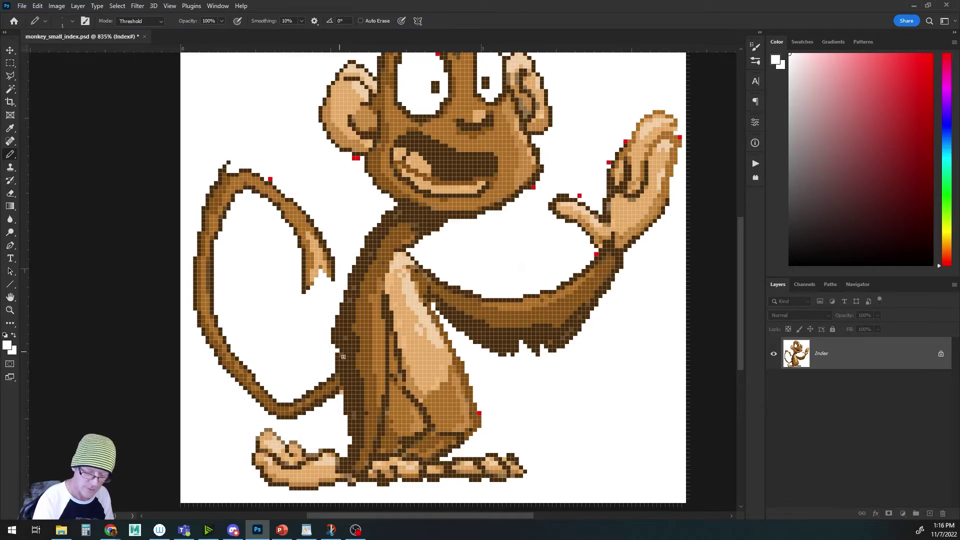
left_click(479, 413)
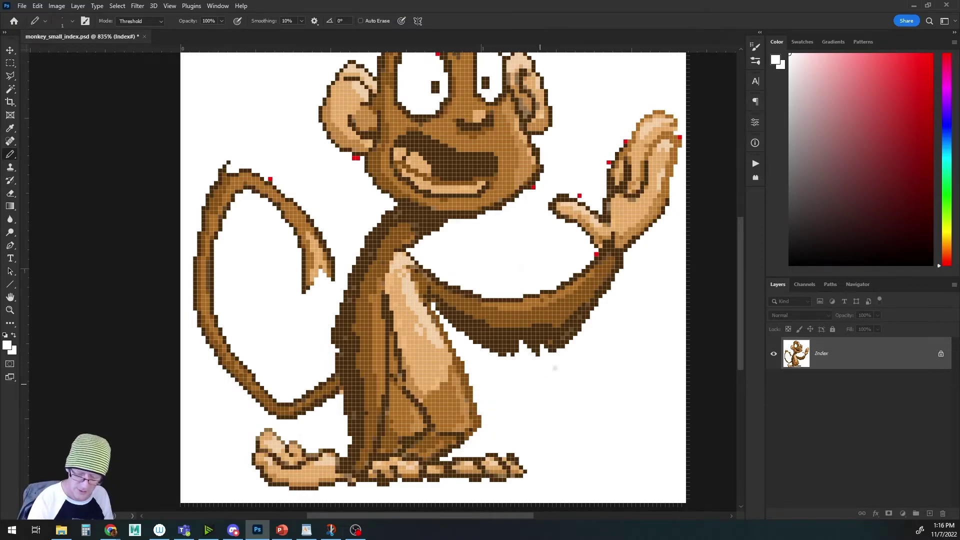
left_click_drag(554, 368, 511, 371)
left_click(425, 94)
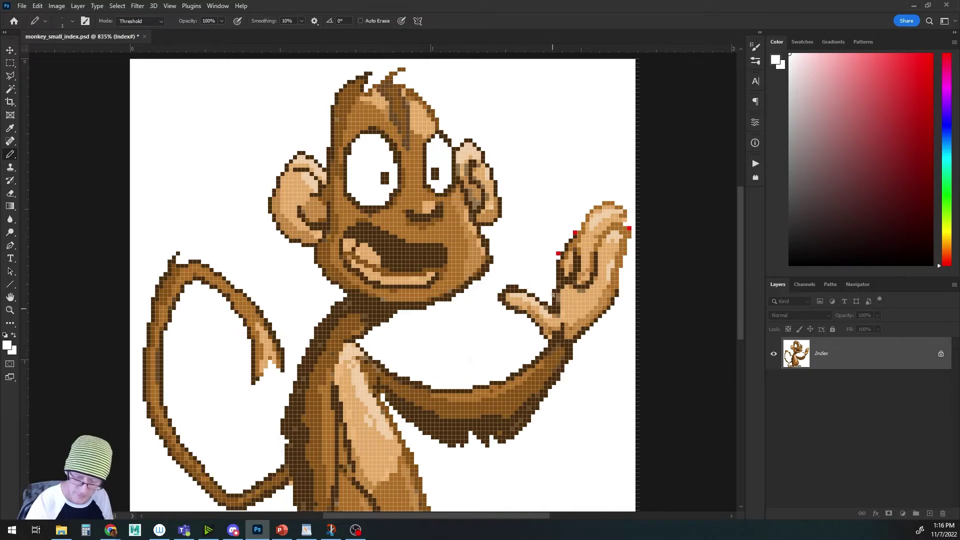
left_click(575, 233)
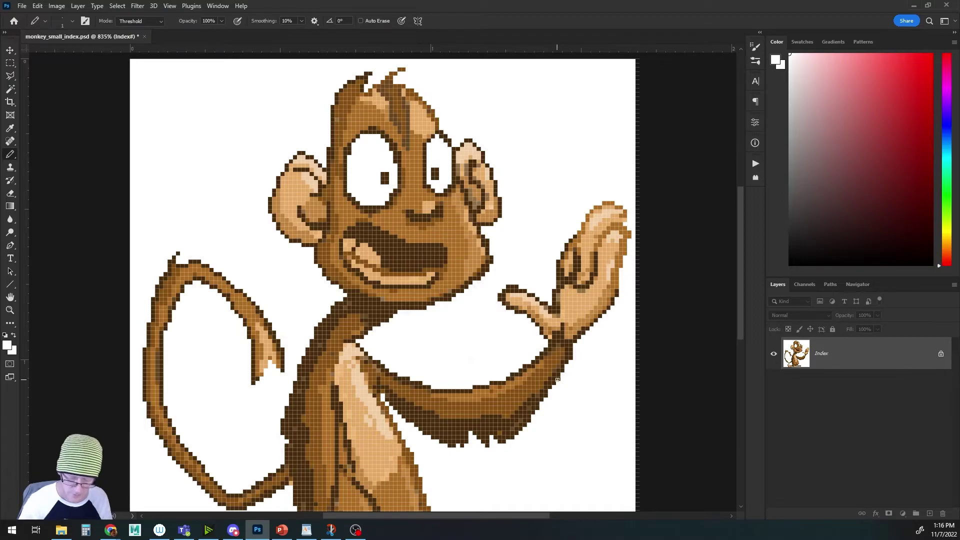
Recolor the off-white color table entry just before the two existing red ones to bright red and apply the table
scroll(559, 379, "down", 2)
left_click_drag(559, 379, 488, 386)
left_click(56, 6)
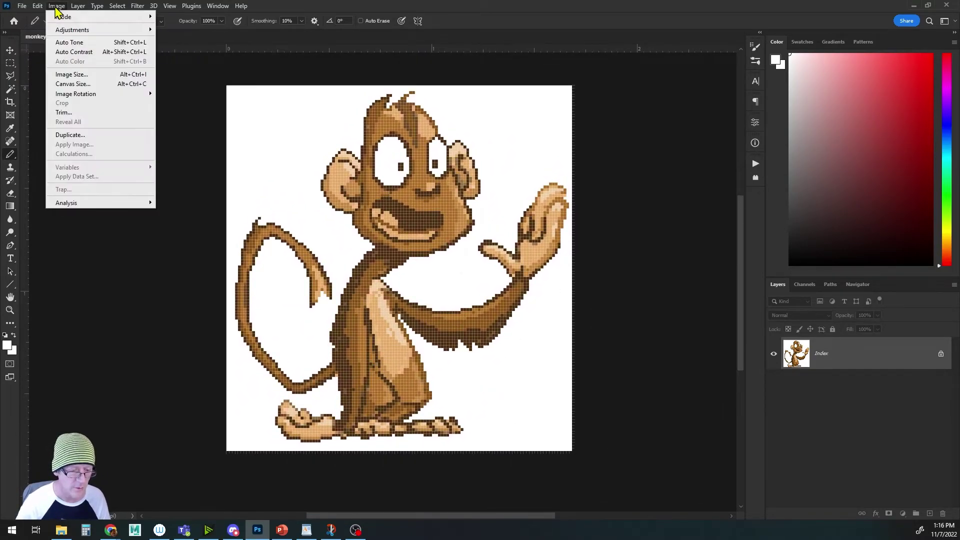
mouse_move(65, 18)
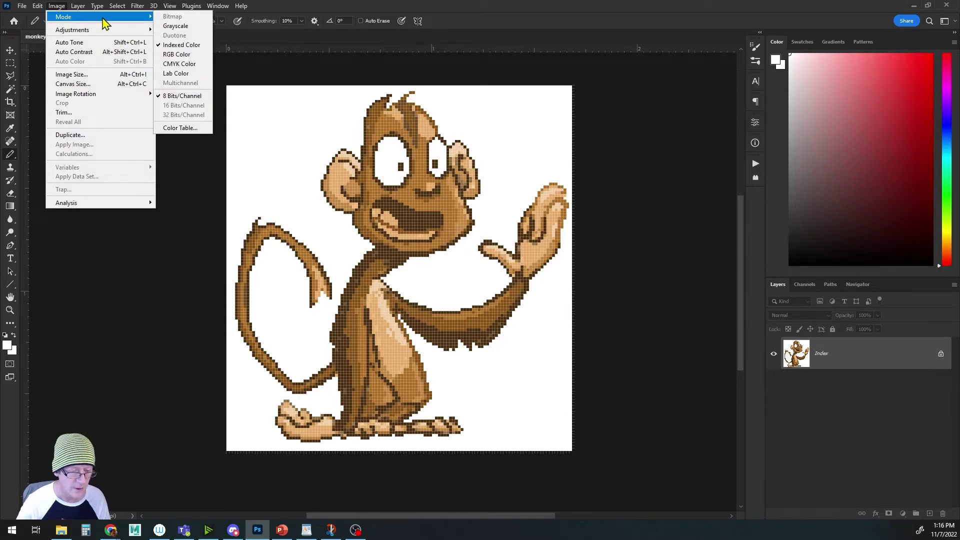
left_click(181, 127)
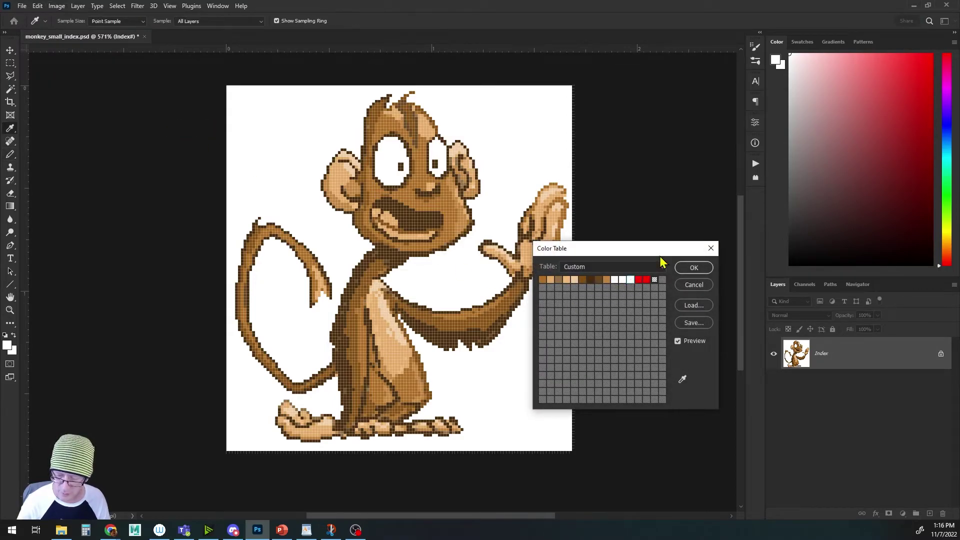
left_click_drag(883, 121, 914, 61)
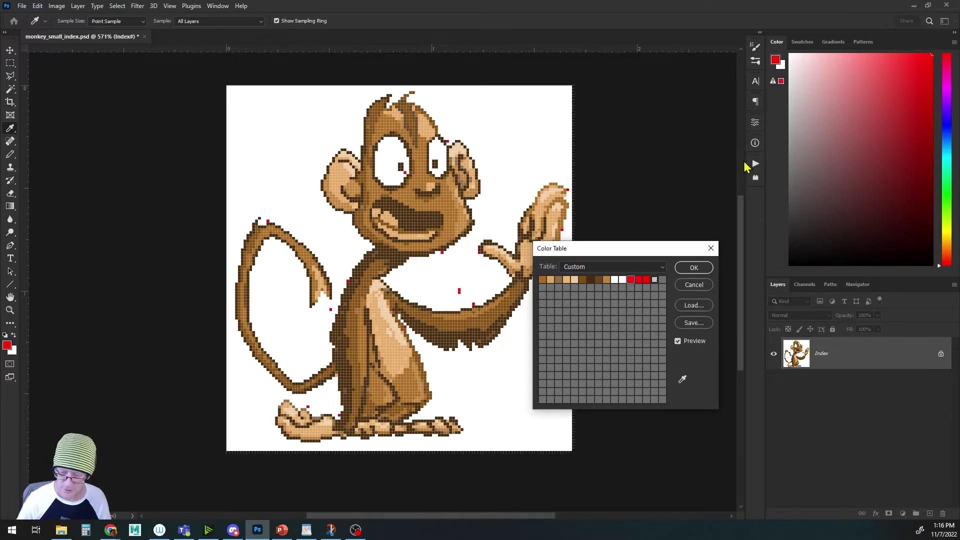
left_click(689, 269)
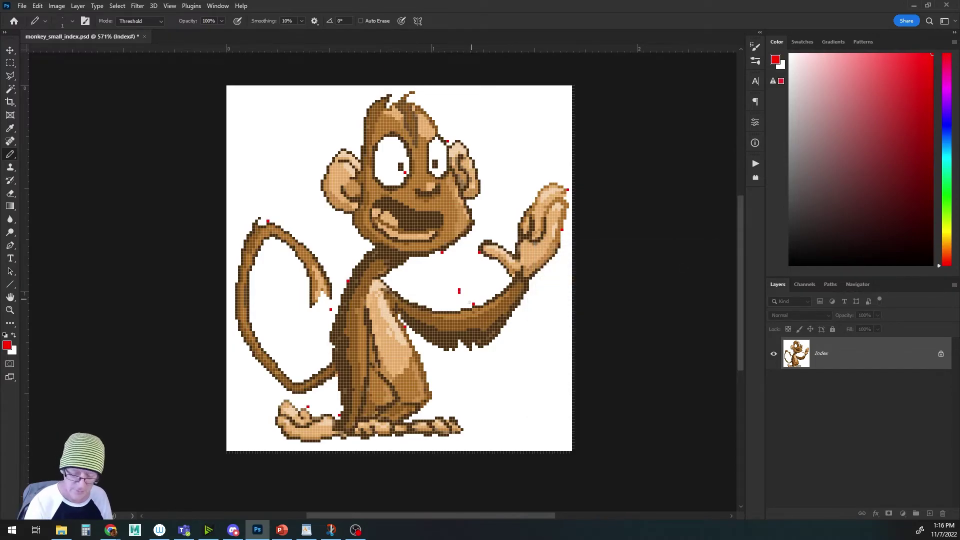
Sample white and paint over the red marker pixels around the tail, back, feet, chin, arm, raised hand and eye
scroll(462, 312, "up", 3)
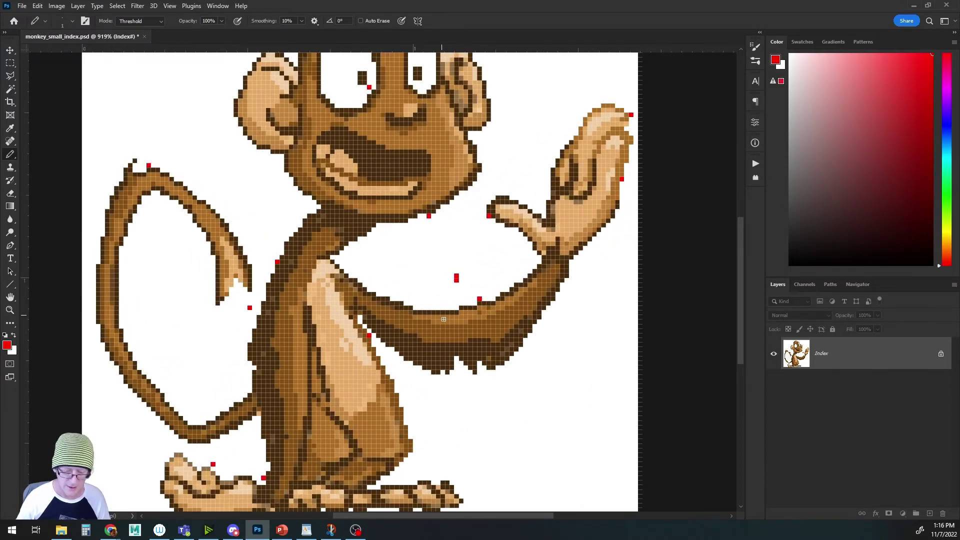
left_click(269, 250, "alt")
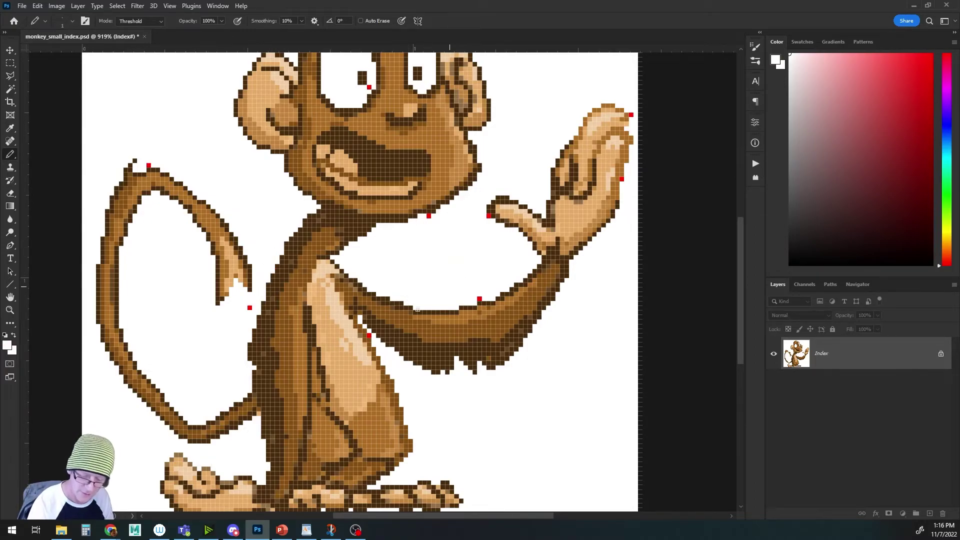
left_click(249, 308)
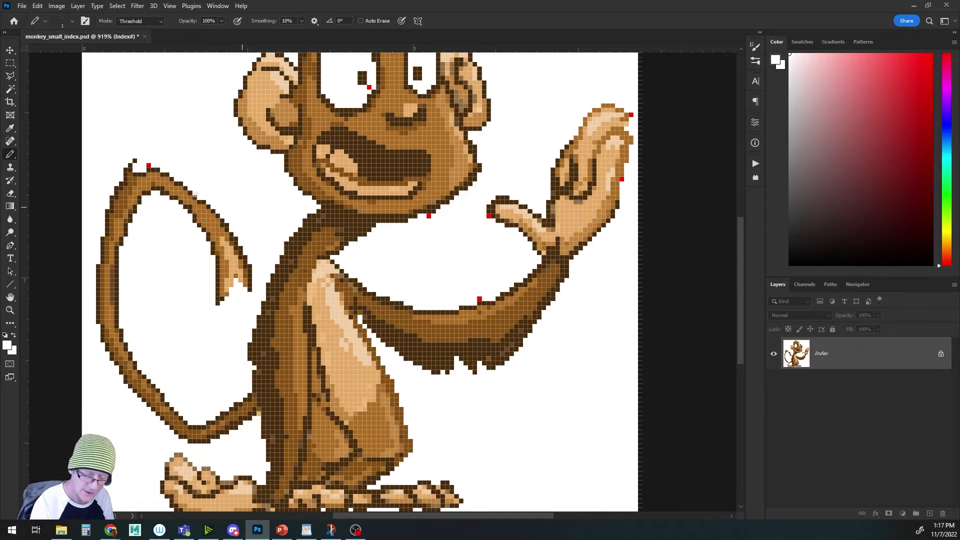
left_click(429, 216)
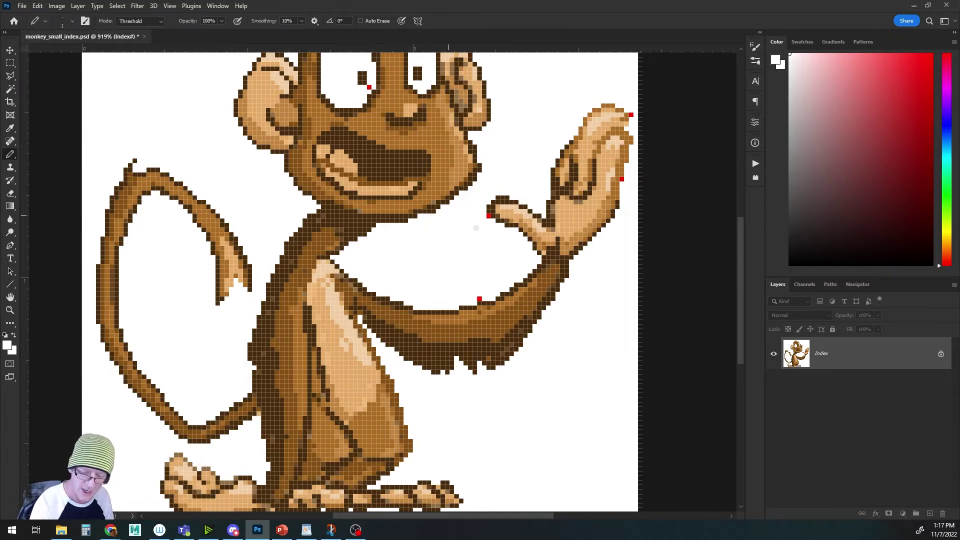
left_click(480, 299)
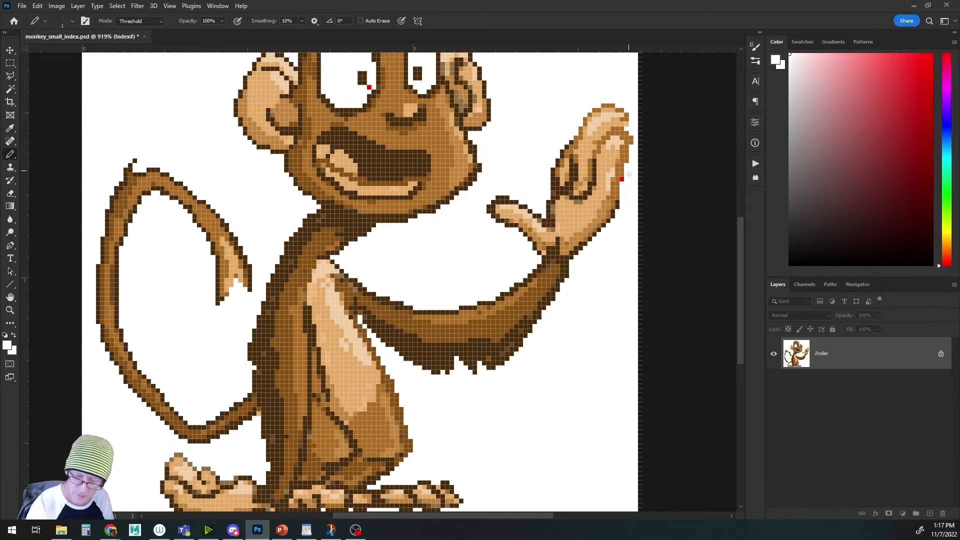
mouse_move(443, 440)
left_mouse_down()
mouse_move(455, 371)
mouse_move(457, 460)
left_mouse_up()
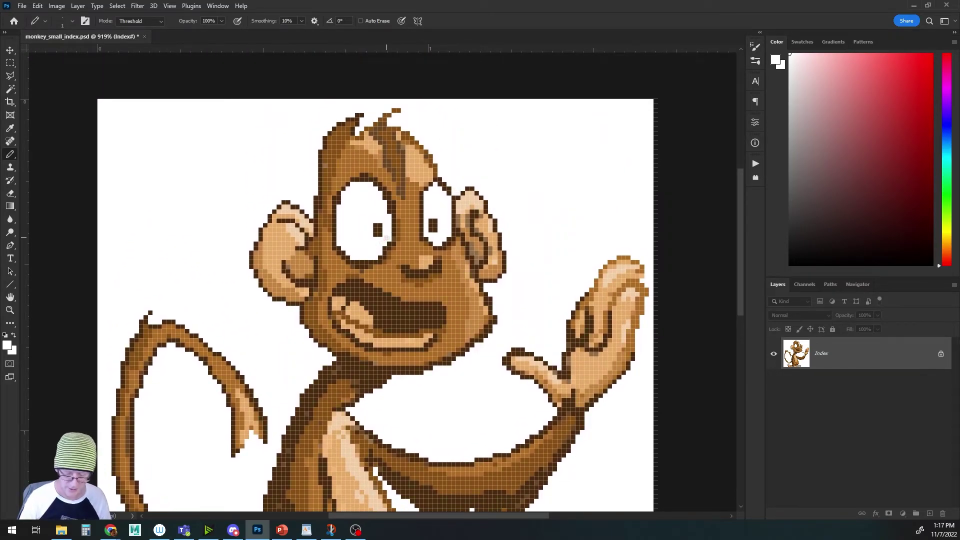
Try recoloring the white color table entry just before the three red ones to red, and set it back to white
scroll(367, 248, "down", 5)
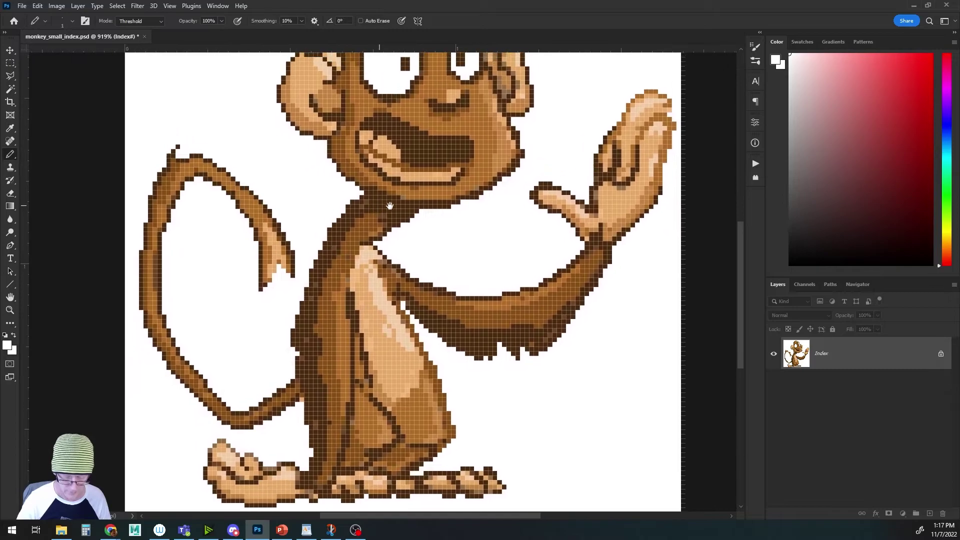
scroll(398, 210, "down", 2)
scroll(388, 258, "down", 3)
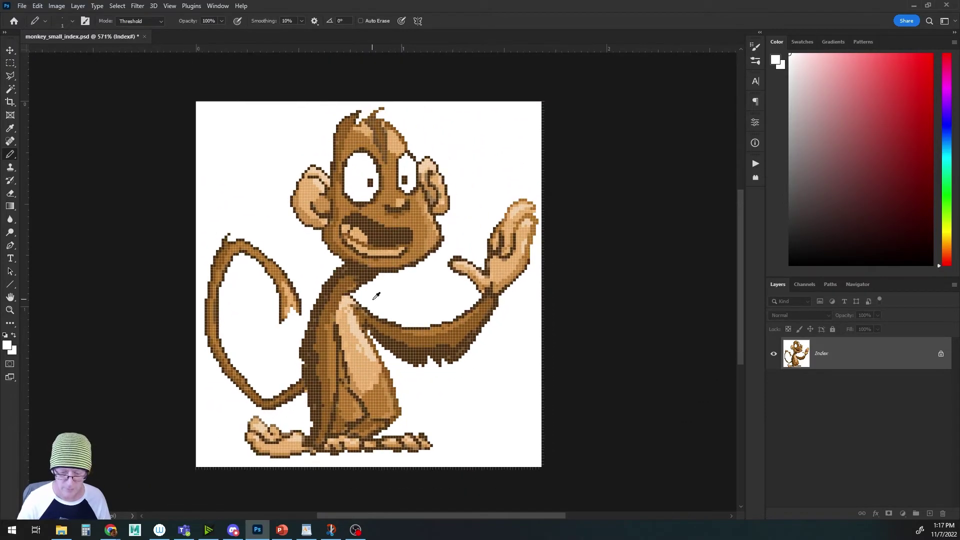
left_click(57, 6)
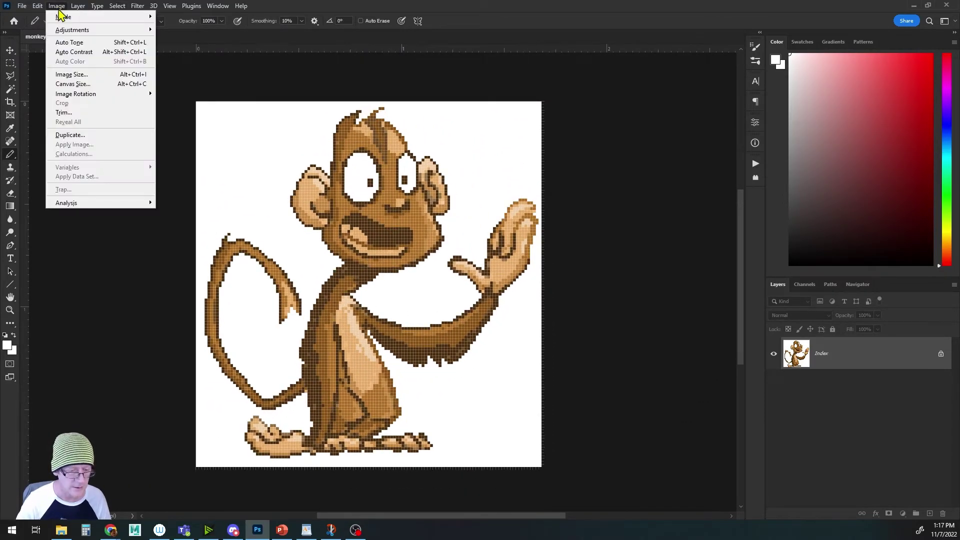
mouse_move(67, 23)
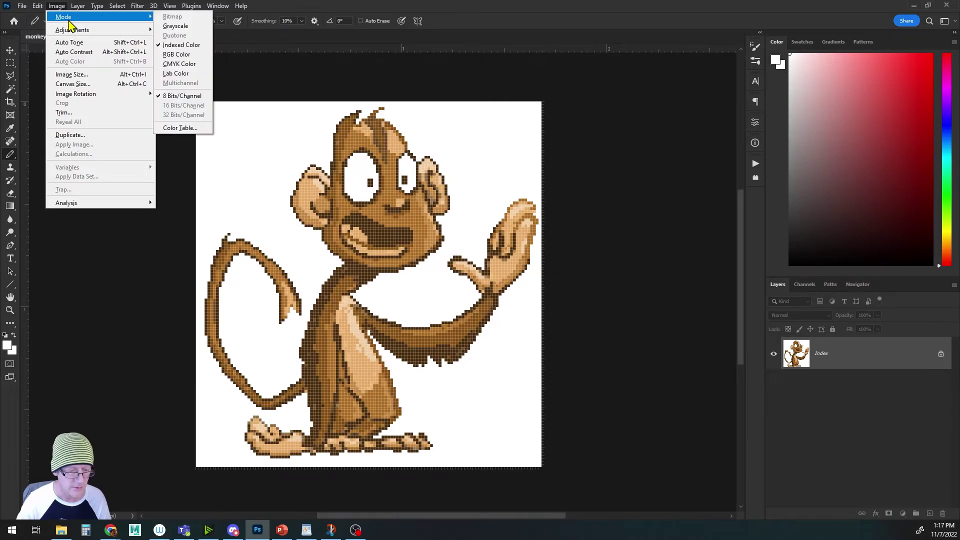
left_click(187, 130)
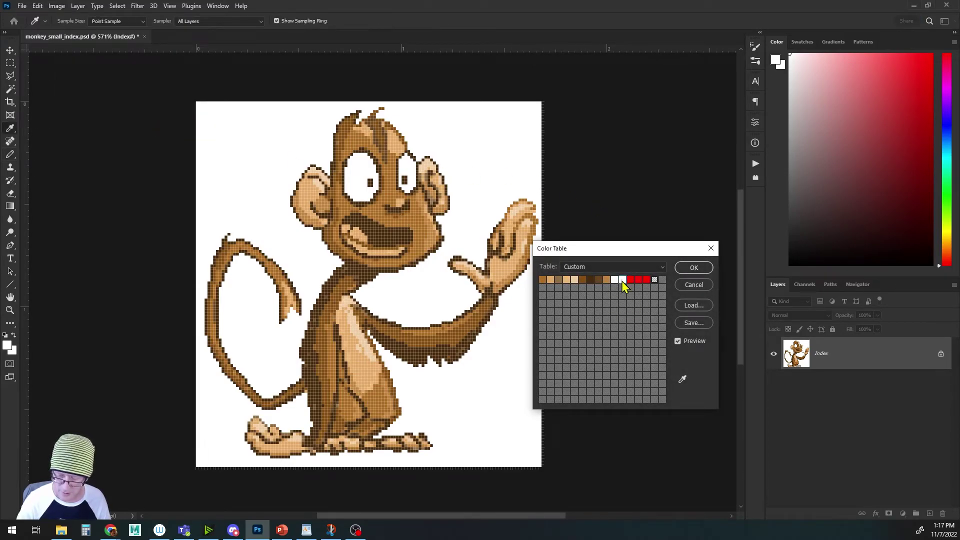
left_click_drag(875, 168, 930, 55)
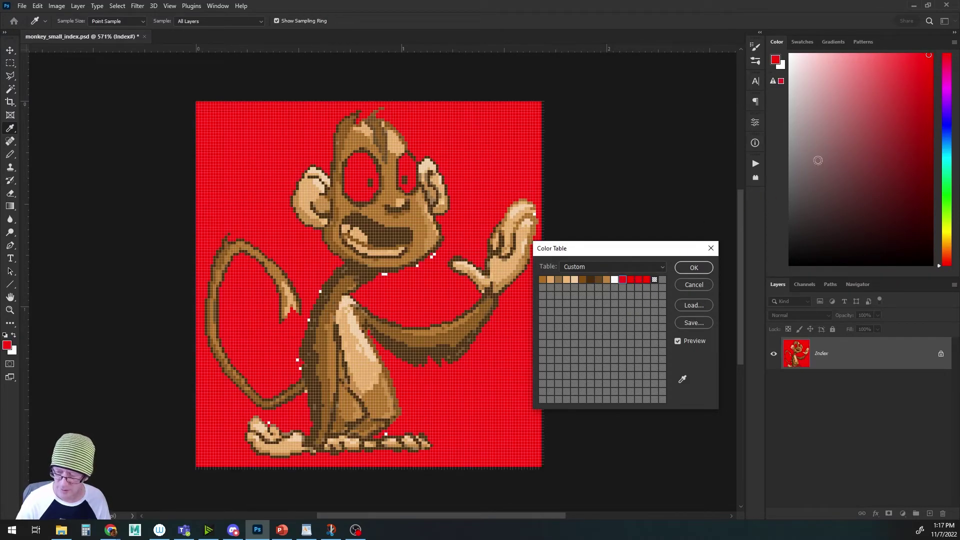
left_click_drag(888, 81, 790, 53)
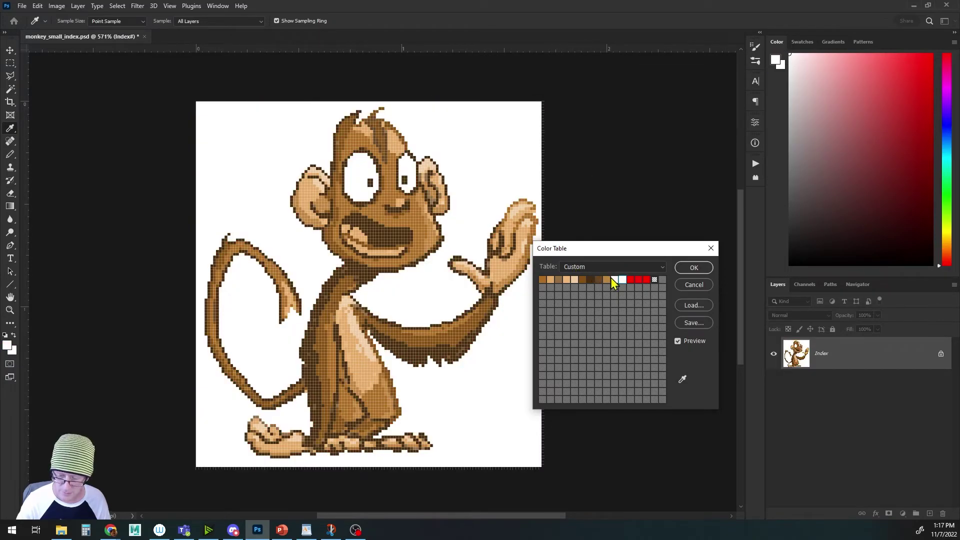
left_click(691, 269)
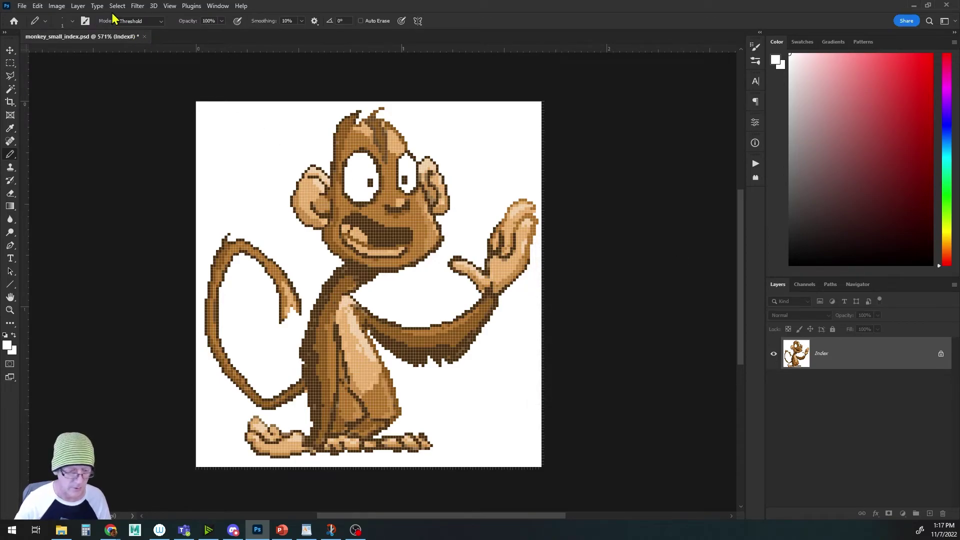
Recolor the first of the two remaining white color table entries to bright red and apply the table
left_click(57, 6)
mouse_move(60, 20)
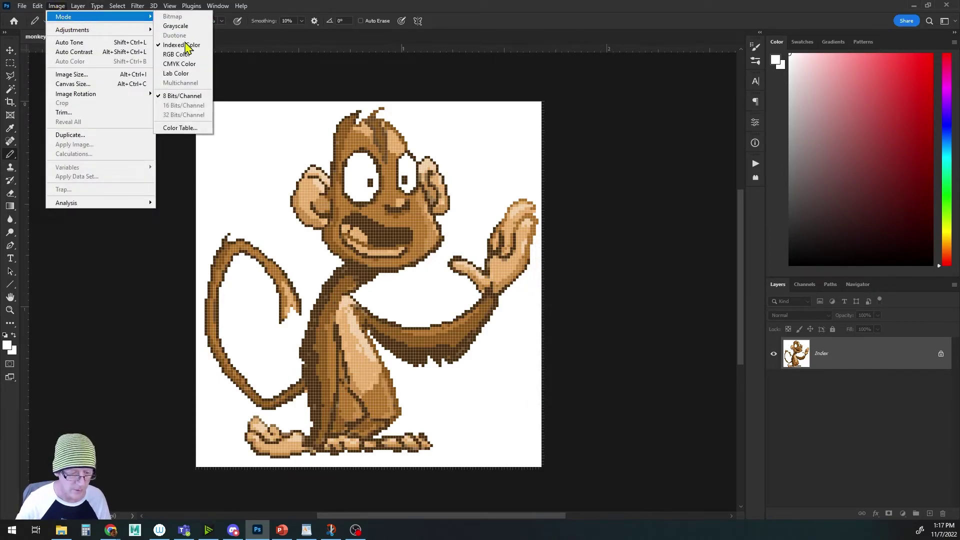
left_click(187, 129)
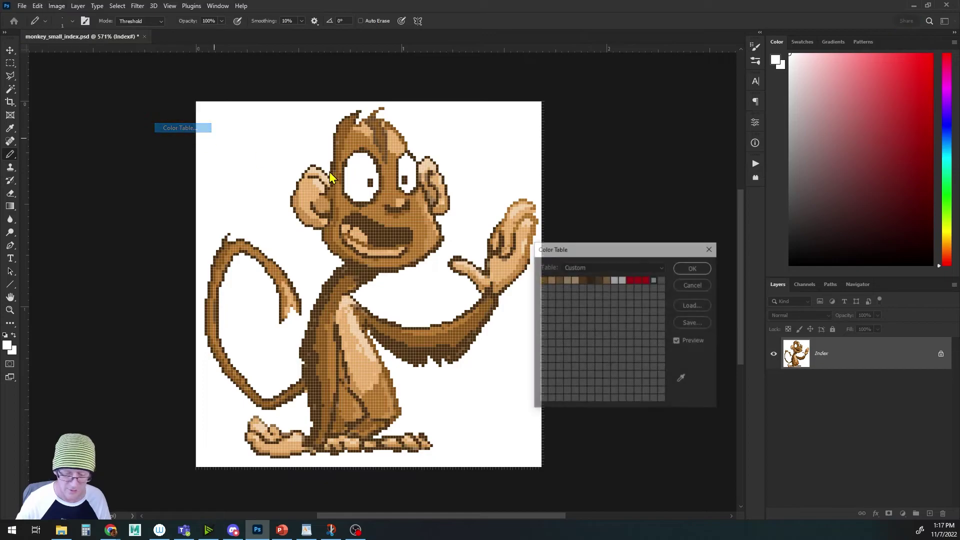
left_click(615, 281)
mouse_move(859, 186)
left_mouse_down()
mouse_move(891, 163)
mouse_move(928, 62)
left_mouse_up()
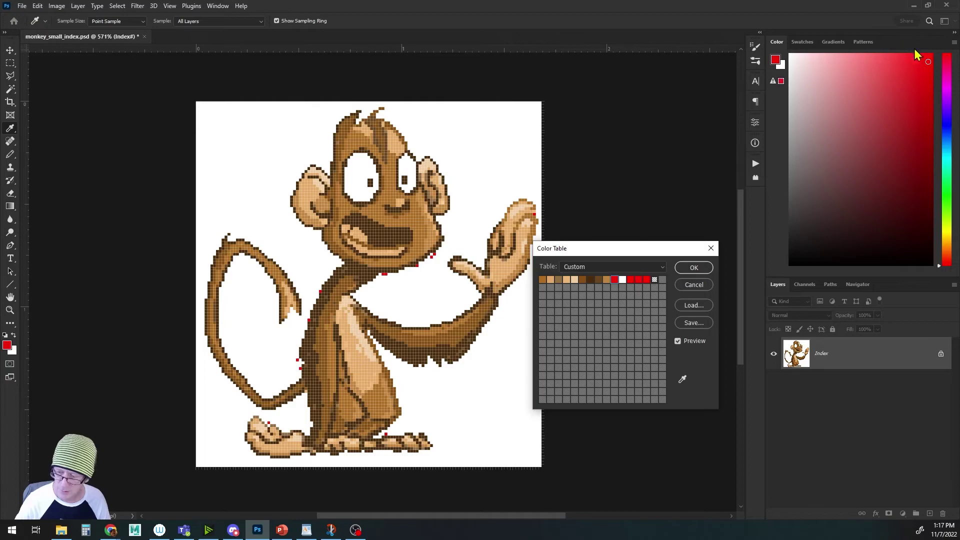
left_click(929, 58)
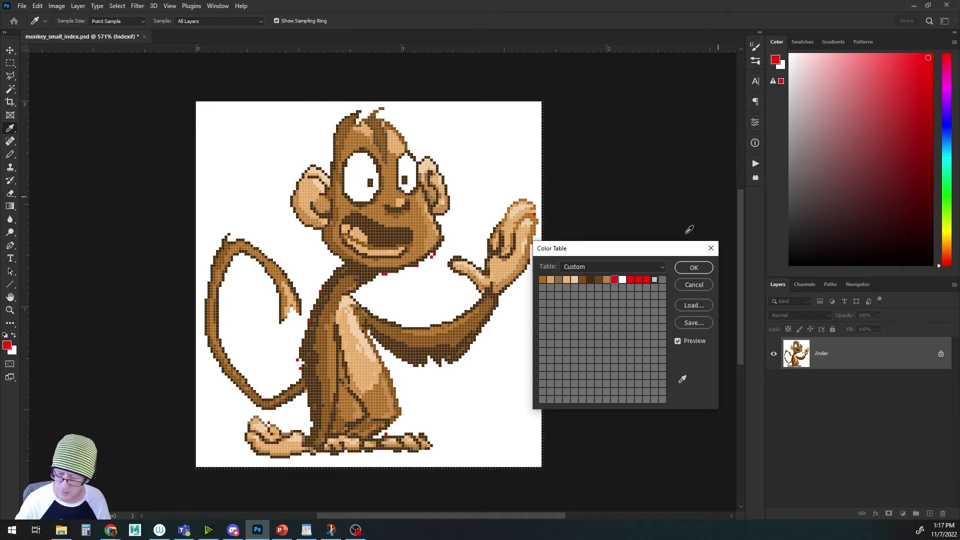
key("b")
left_click(695, 269)
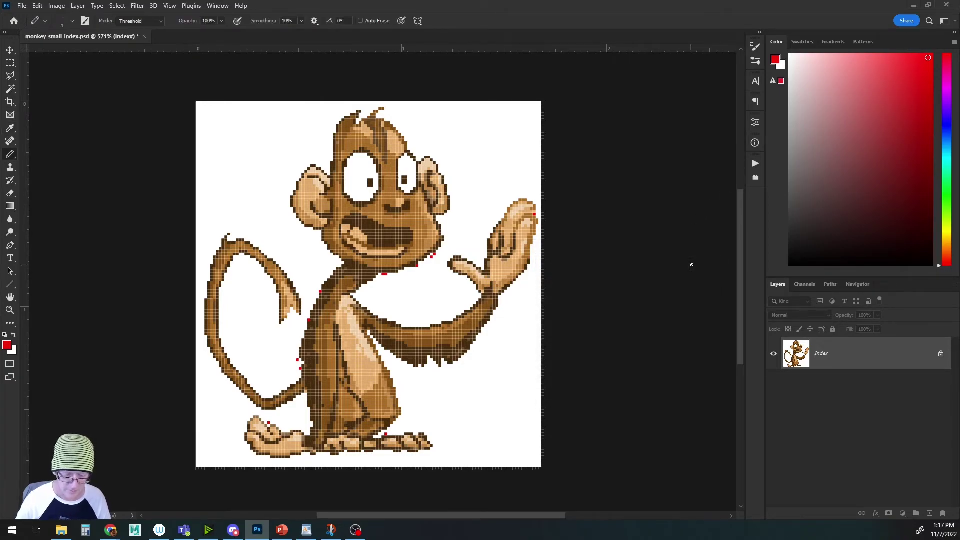
Paint sampled white over the red marker pixels under the chin, below the neck and behind the shoulder
scroll(439, 311, "up", 5)
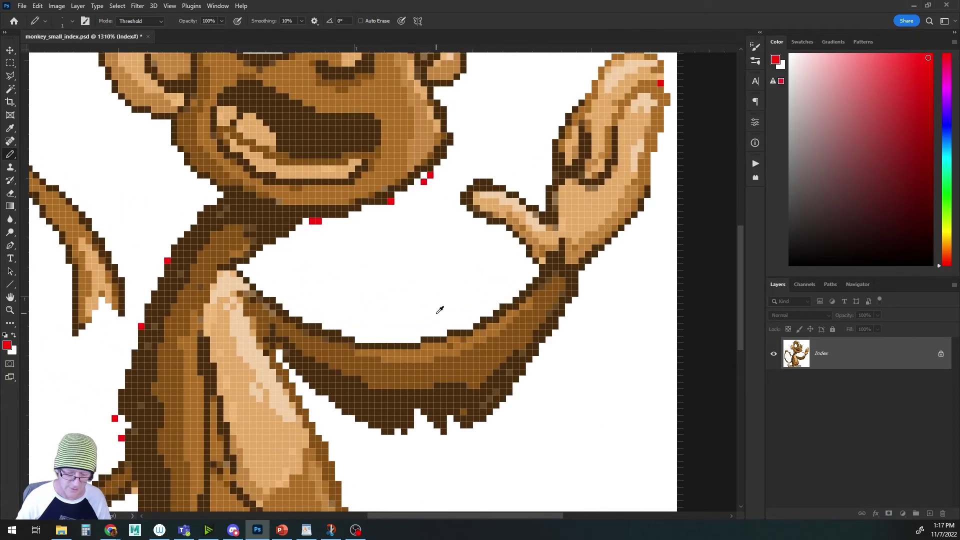
left_click_drag(390, 250, 450, 319)
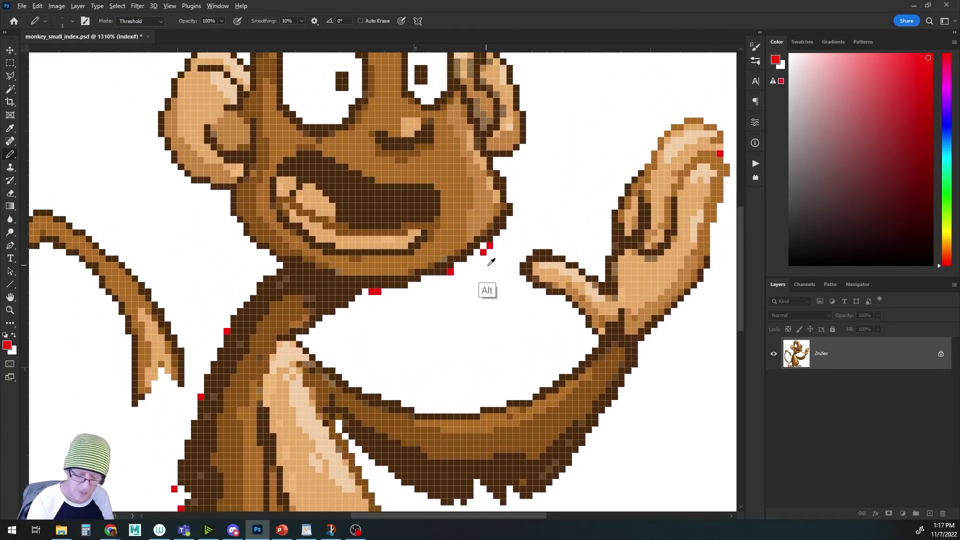
left_click(492, 241, "alt")
left_click(484, 252)
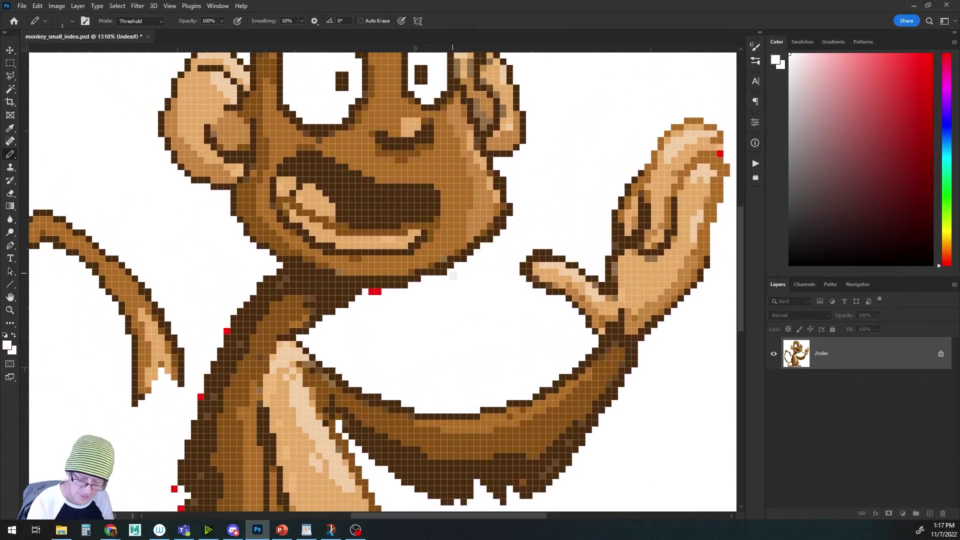
left_click(378, 291)
left_click(372, 292)
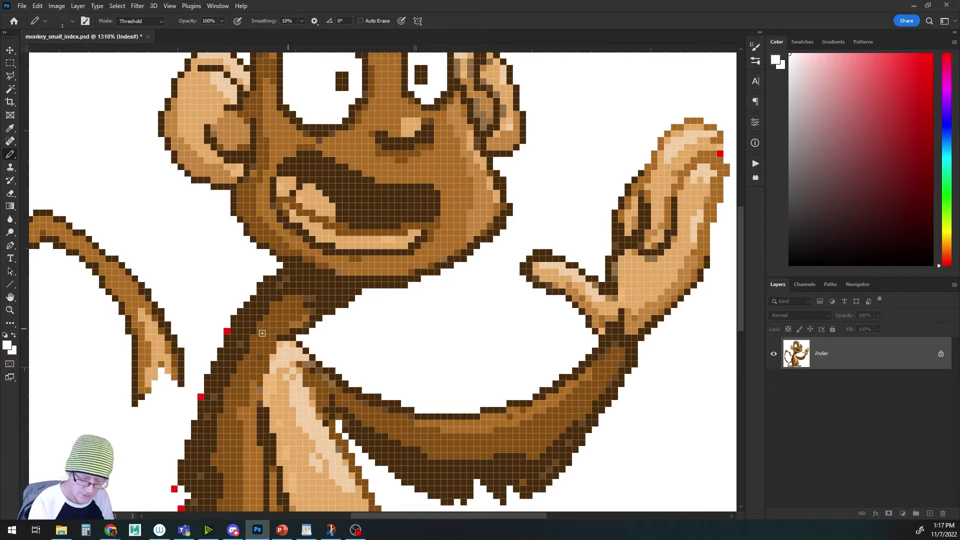
left_click(227, 331)
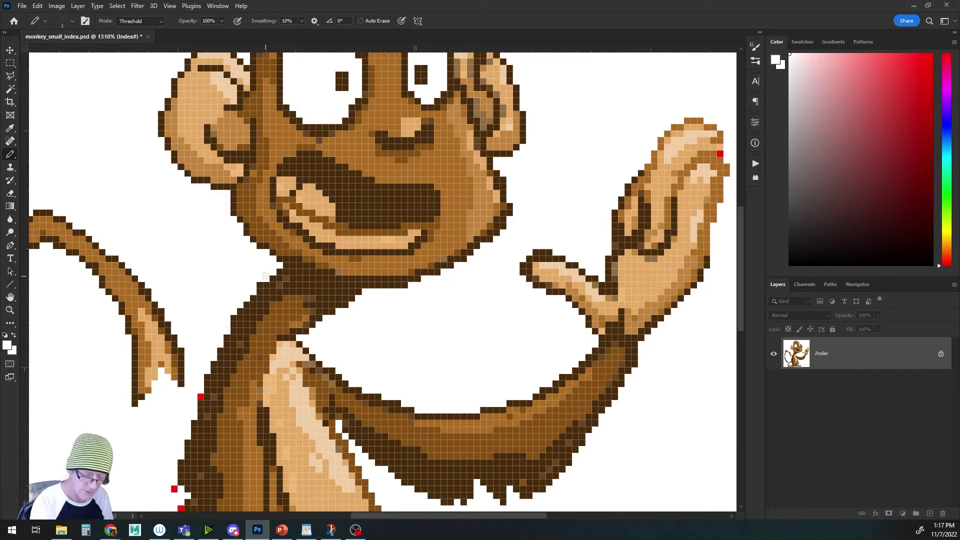
Paint white over the red marker pixels along the lower back and above the front foot
left_click_drag(347, 357, 419, 245)
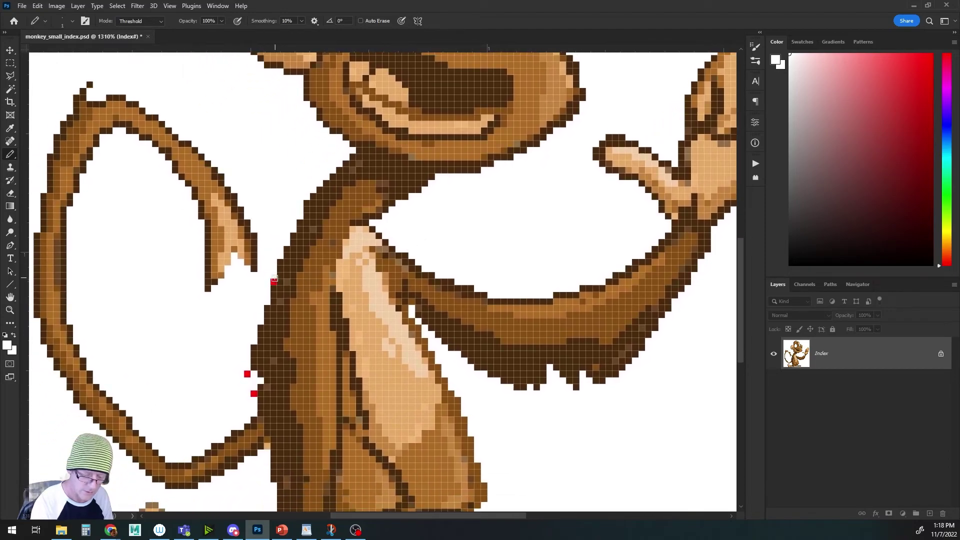
left_click(274, 280)
left_click(247, 374)
left_click(254, 394)
left_click_drag(403, 367, 383, 207)
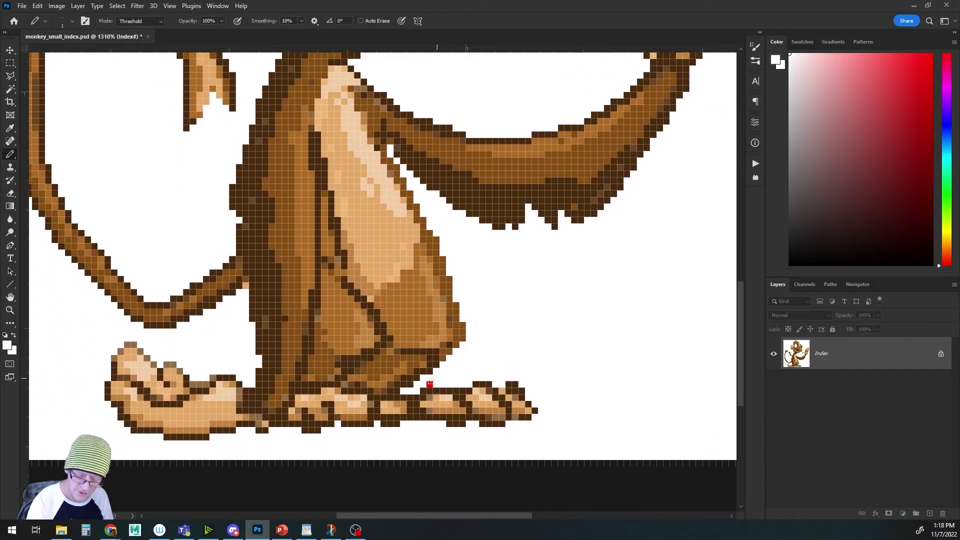
left_click(430, 384)
Sample brown from the raised hand and paint it over the red marker pixel on the hand's outer edge
left_click_drag(539, 272, 518, 410)
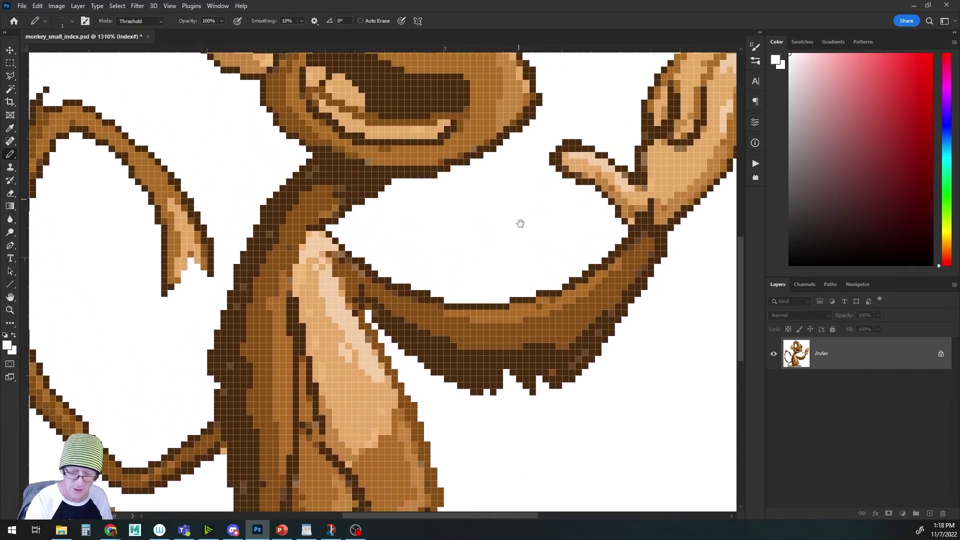
left_click_drag(520, 223, 491, 440)
scroll(496, 362, "down", 3)
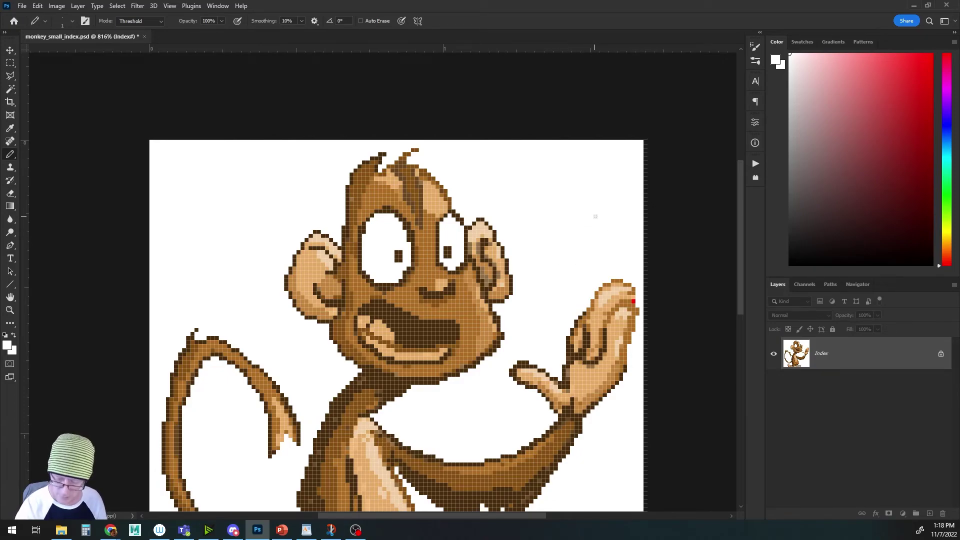
scroll(620, 213, "up", 4)
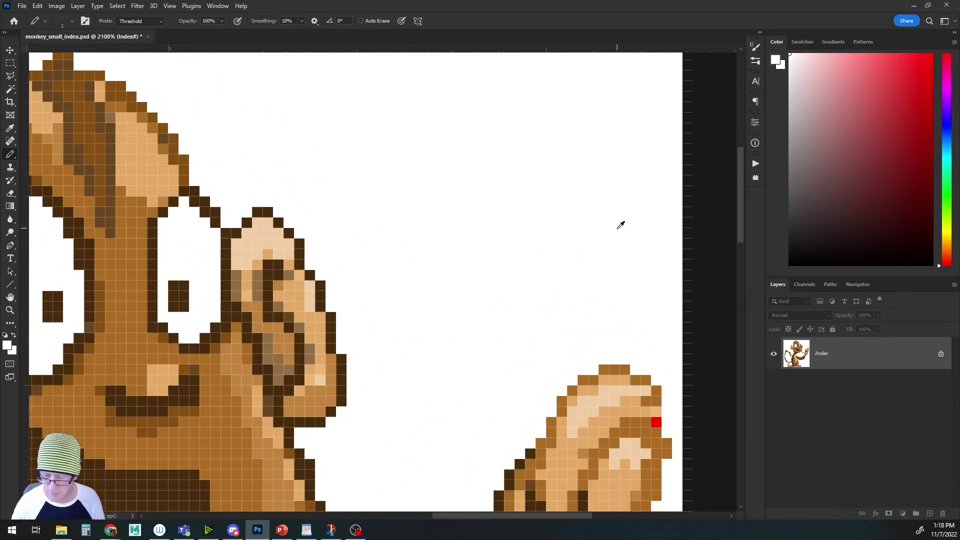
left_click_drag(619, 253, 568, 191)
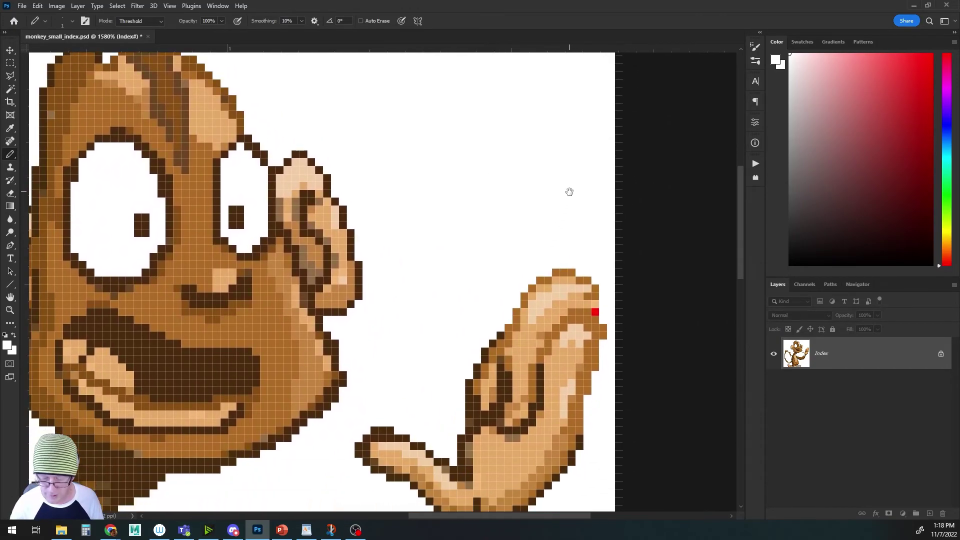
left_click(594, 312, "alt")
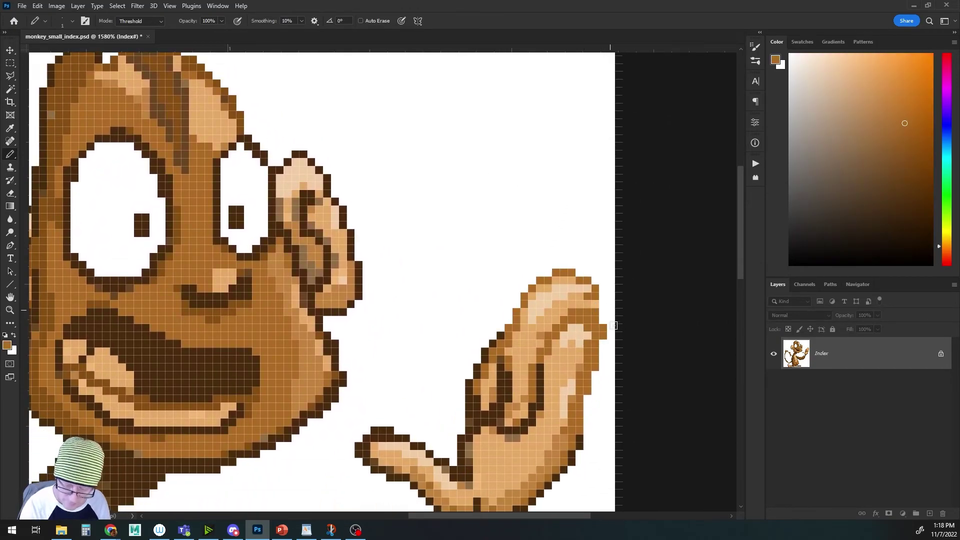
Recolor the first red color table entry, just before the white one, to a light beige and apply the table
scroll(613, 328, "down", 5)
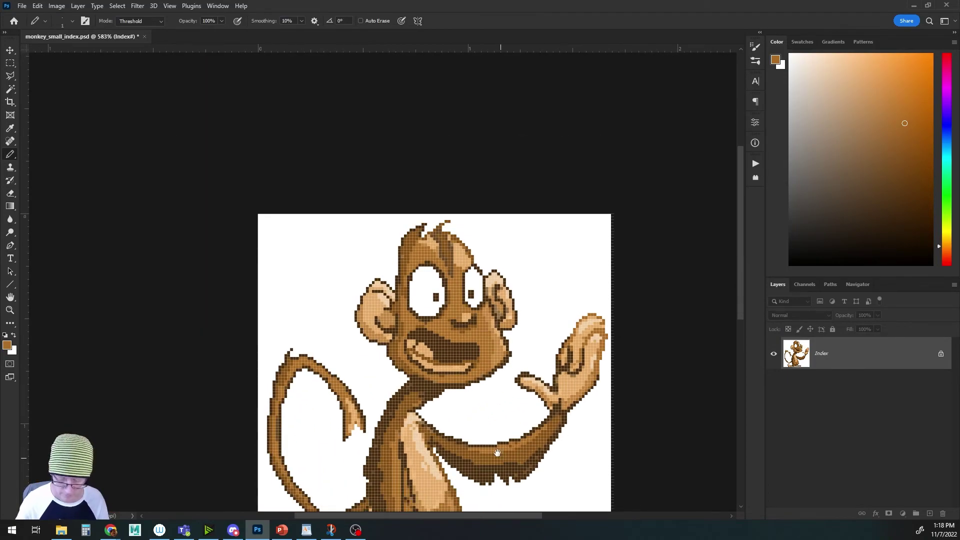
left_click_drag(497, 453, 434, 281)
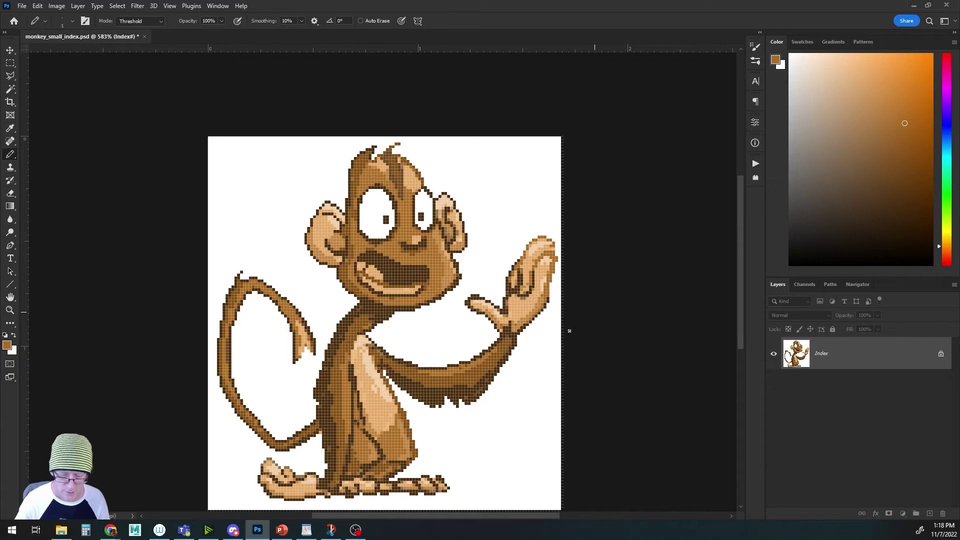
left_click(56, 6)
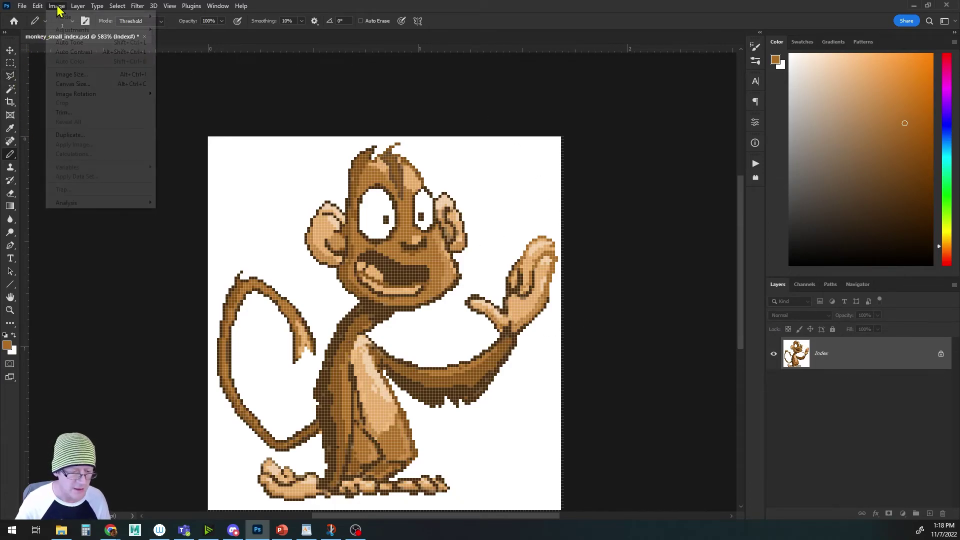
mouse_move(75, 17)
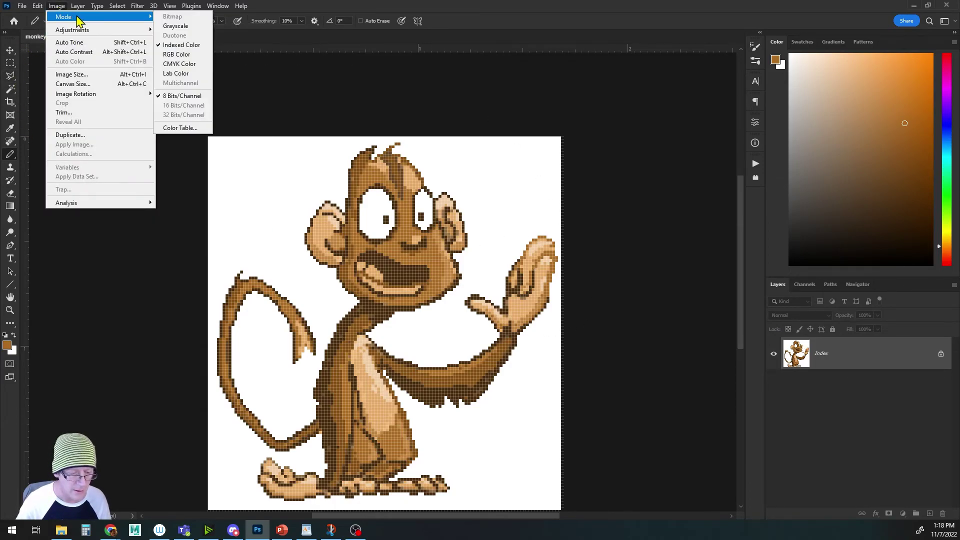
left_click(170, 128)
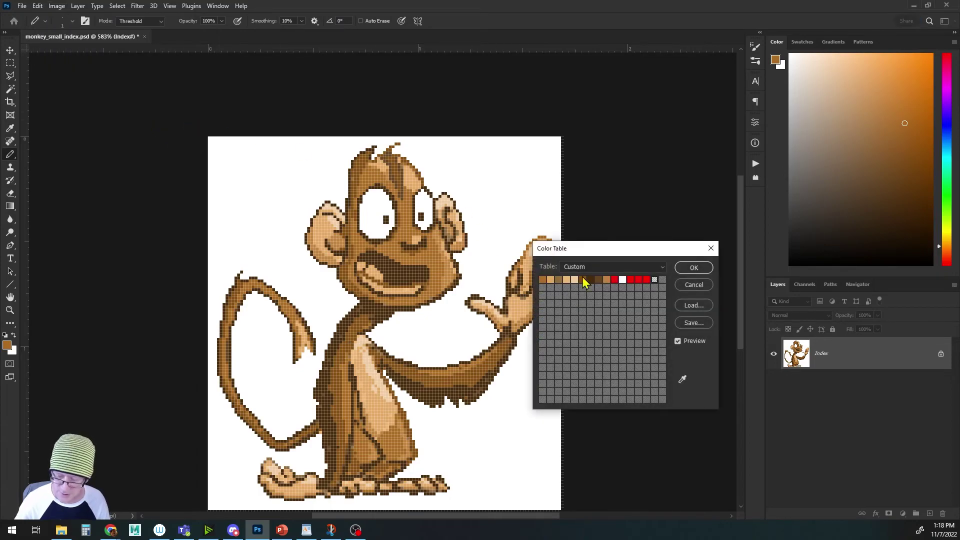
left_click(615, 282)
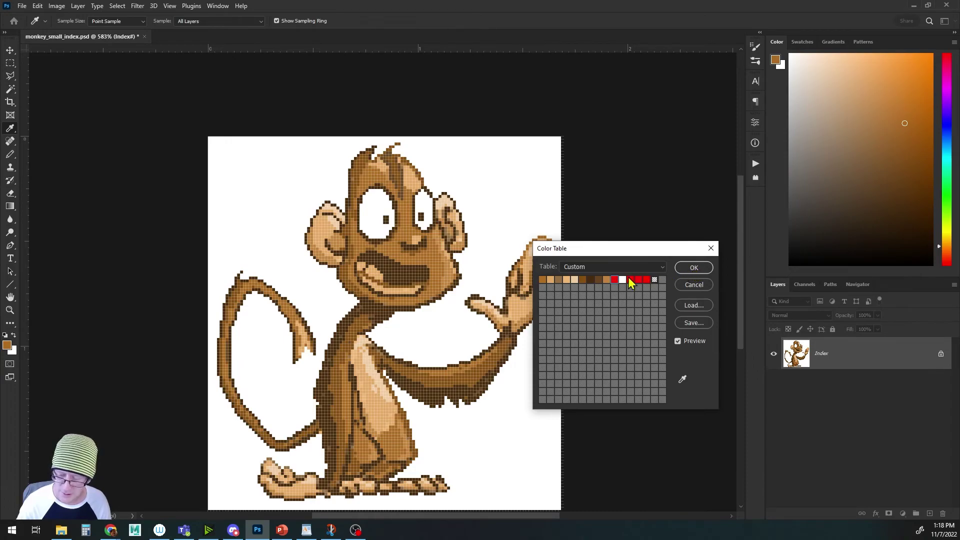
left_click_drag(858, 104, 817, 79)
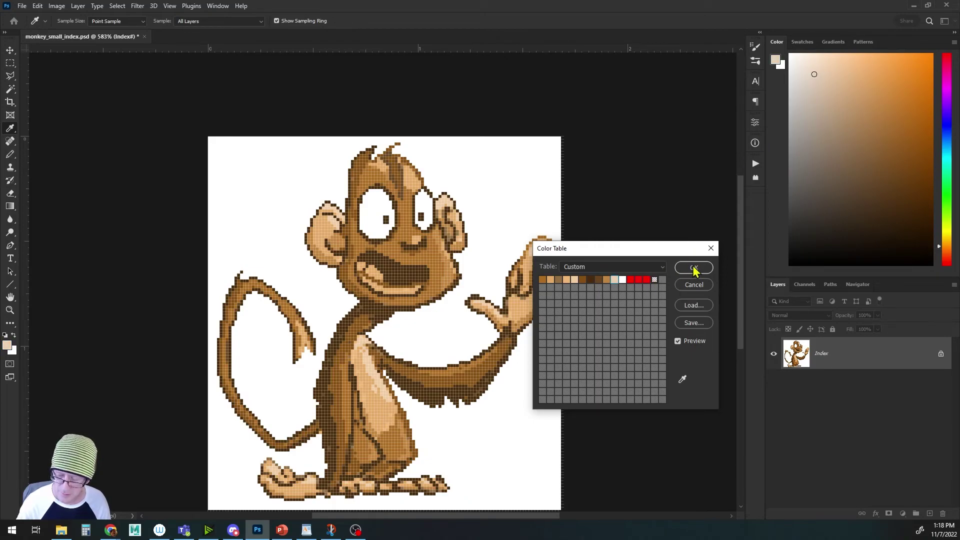
key("b")
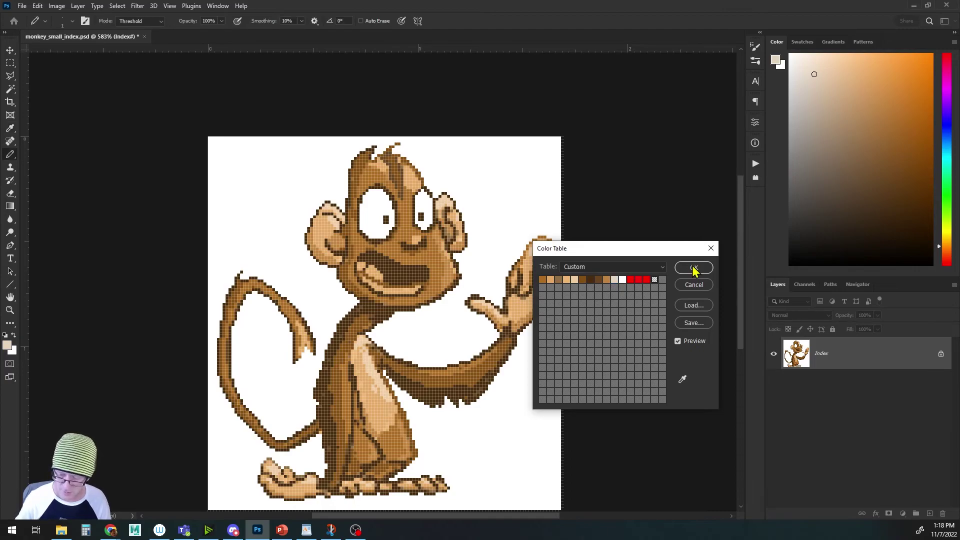
left_click(694, 269)
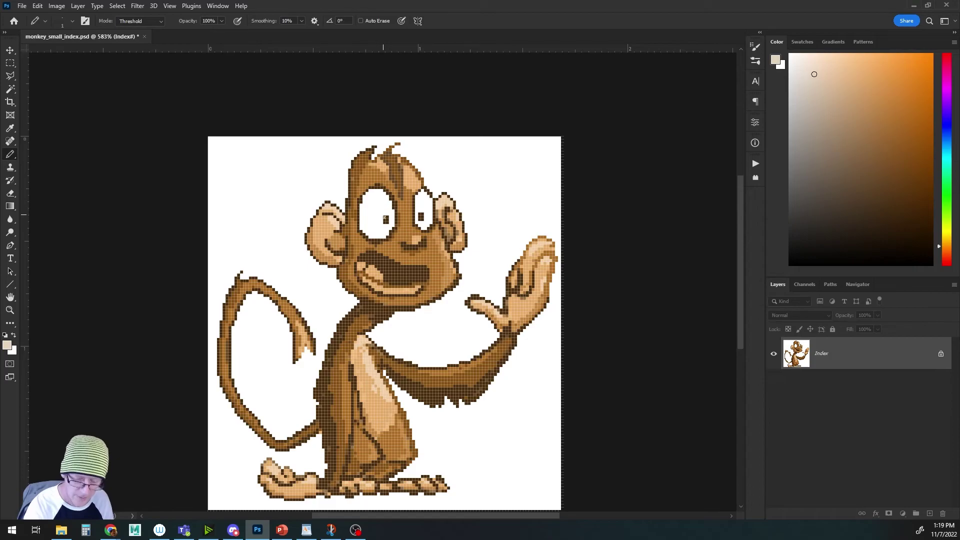
Set the Magic Wand to tolerance 1 with contiguous selection on and sampling of all layers off
scroll(380, 190, "up", 5)
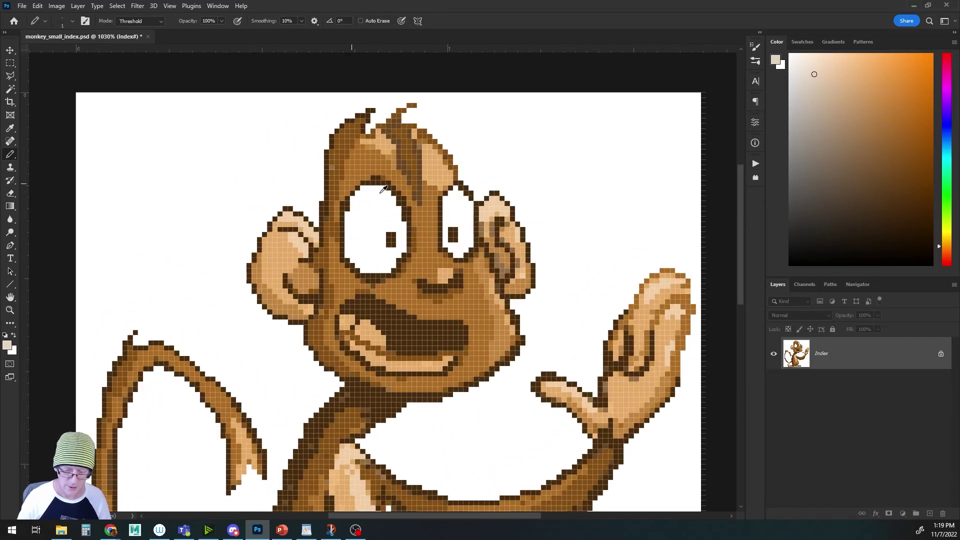
key("w")
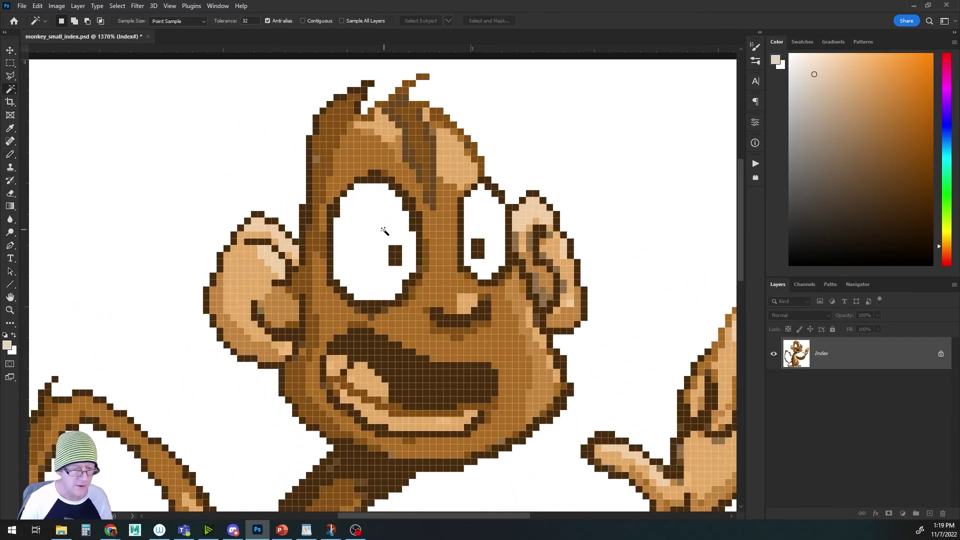
right_click(10, 94)
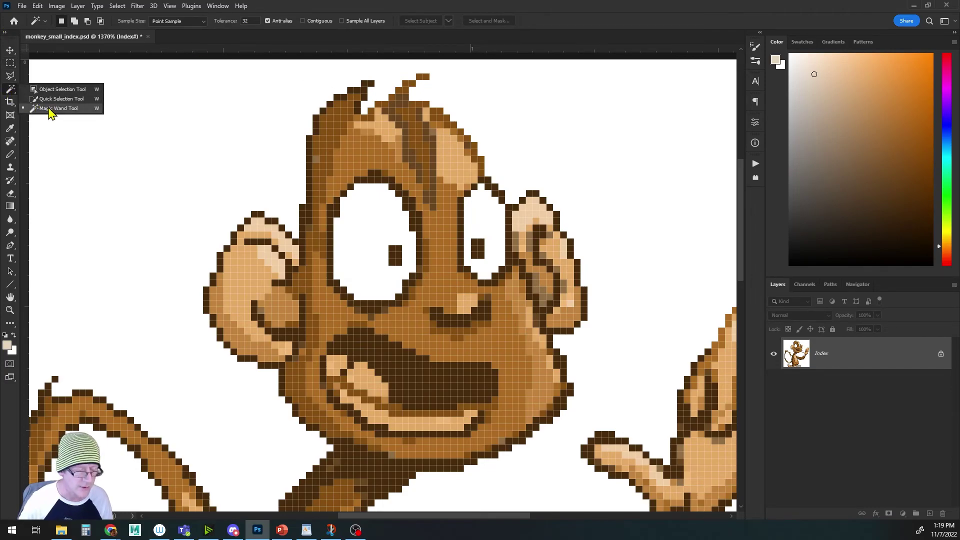
left_click(49, 109)
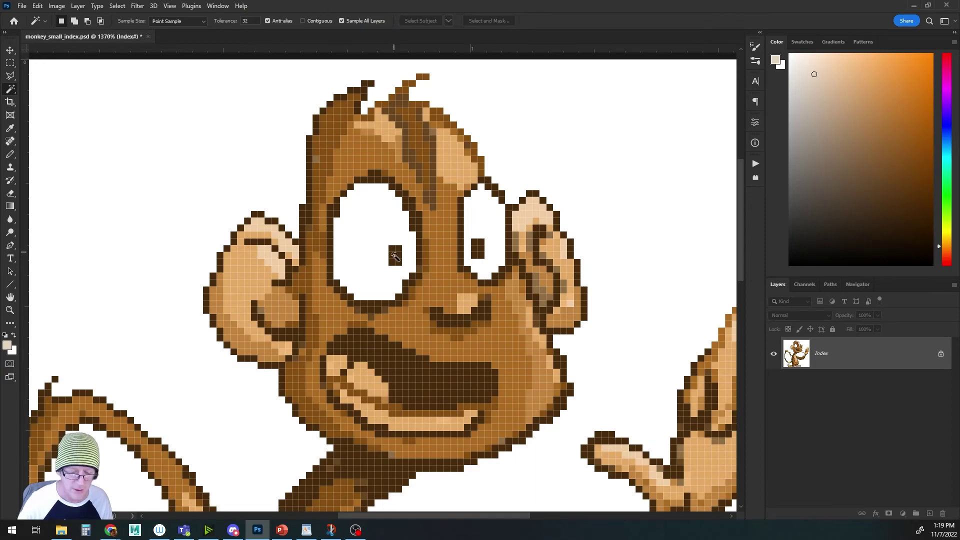
left_click(374, 225)
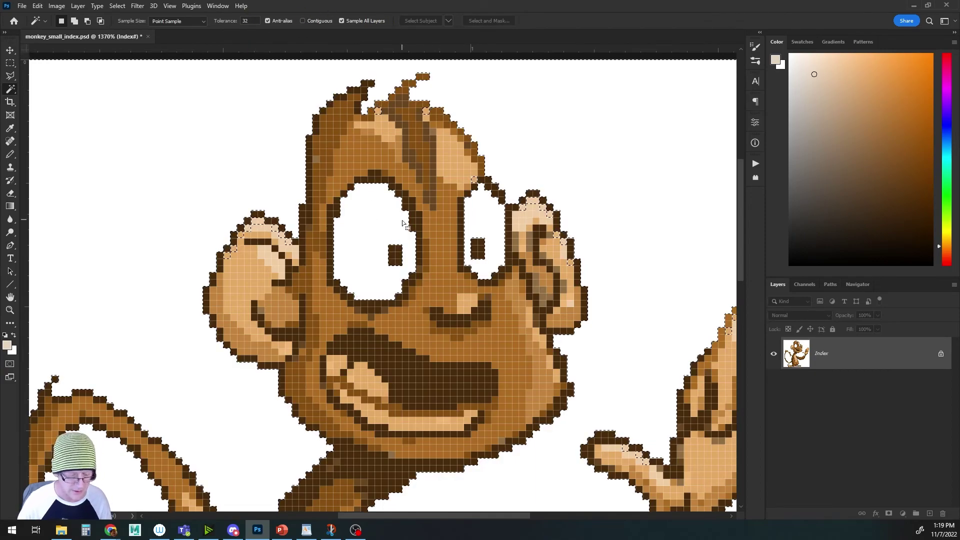
left_click(250, 20)
type("1")
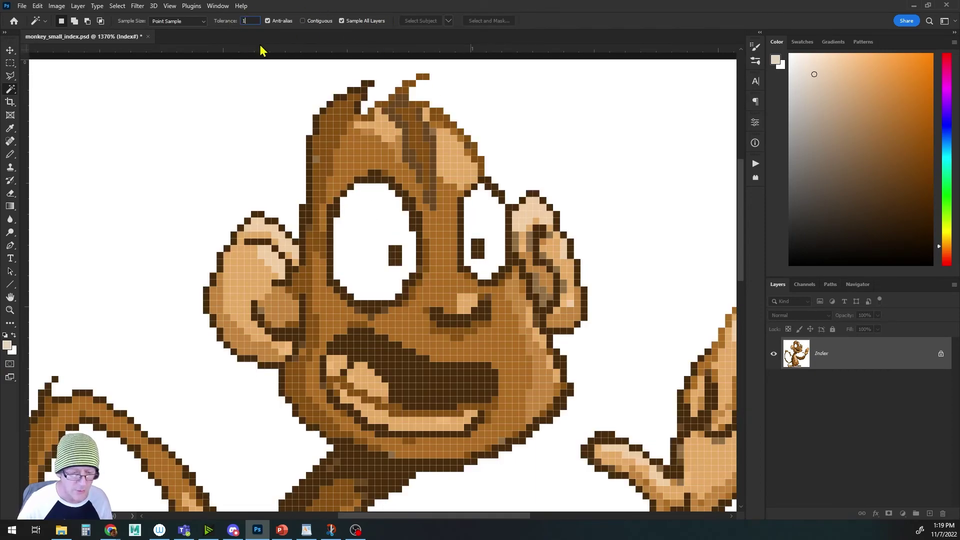
left_click(356, 240)
key("ctrl+d")
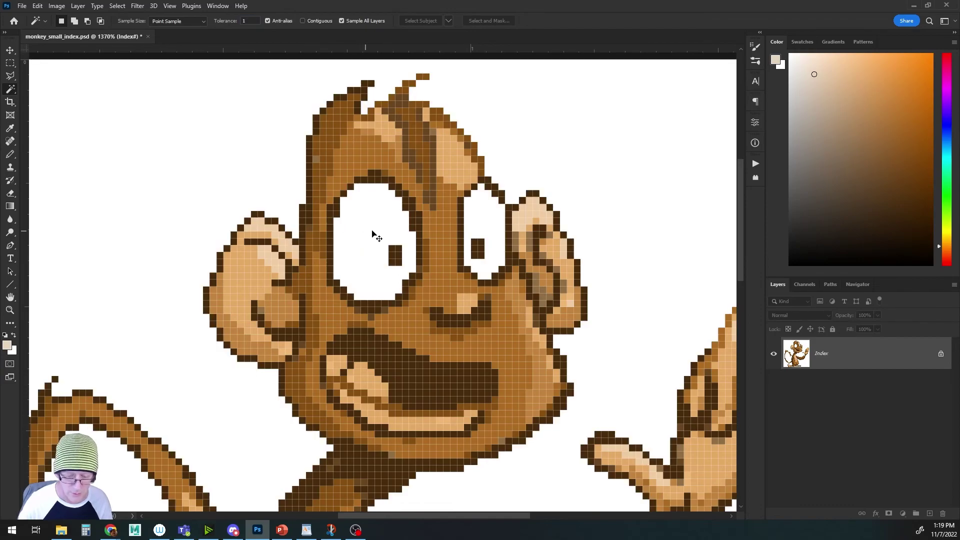
left_click(342, 20)
left_click(304, 21)
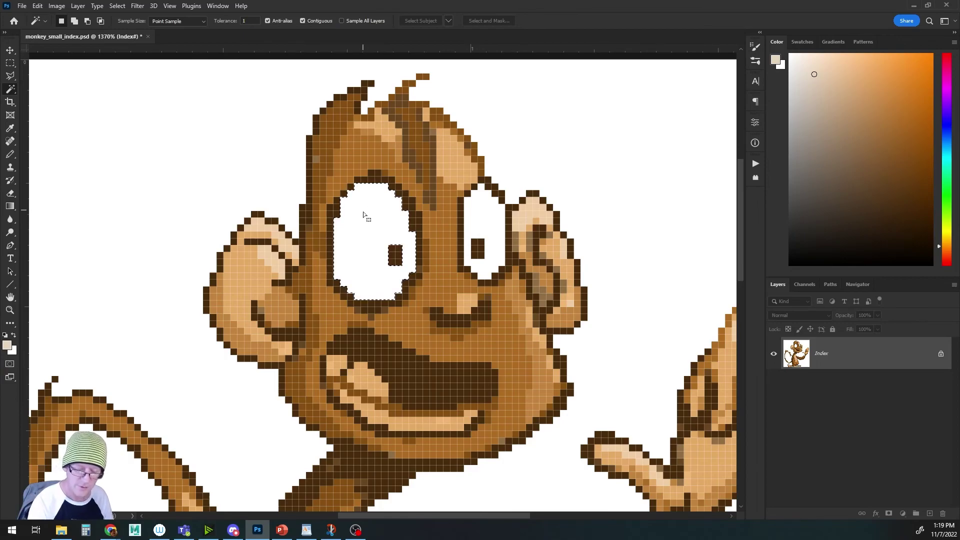
Select the white of the monkey's larger eye, fill it with the beige foreground color, and deselect it
key("shift")
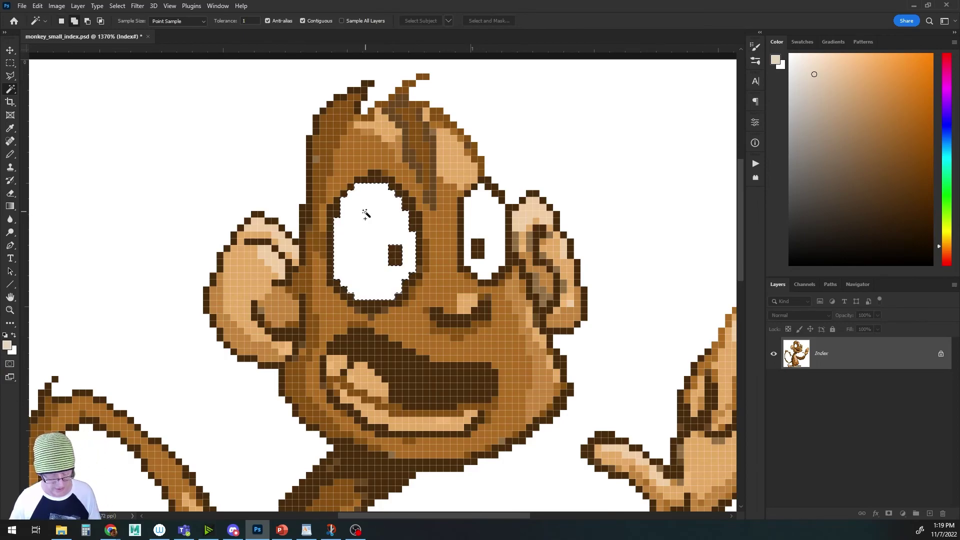
key("shift+F5")
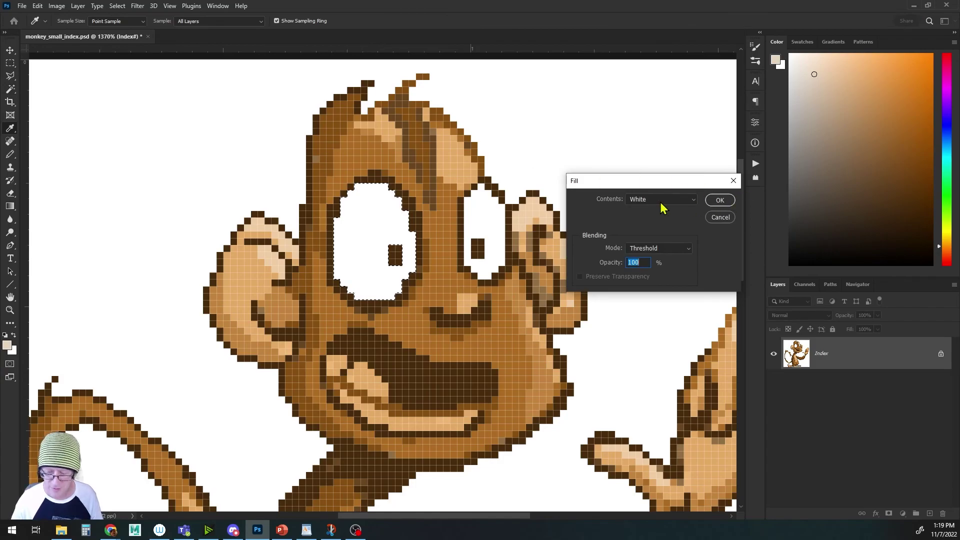
left_click(661, 200)
left_click(665, 216)
left_click(718, 201)
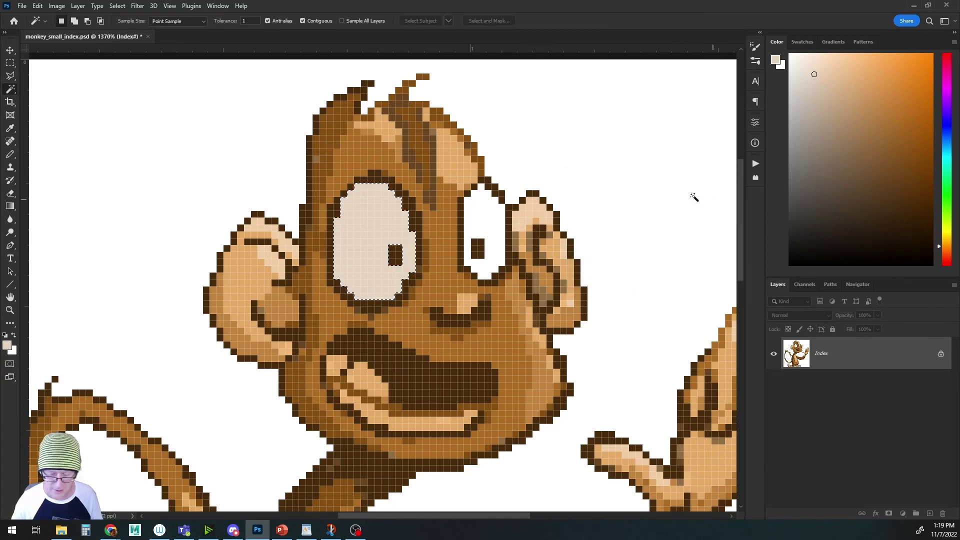
key("ctrl+d")
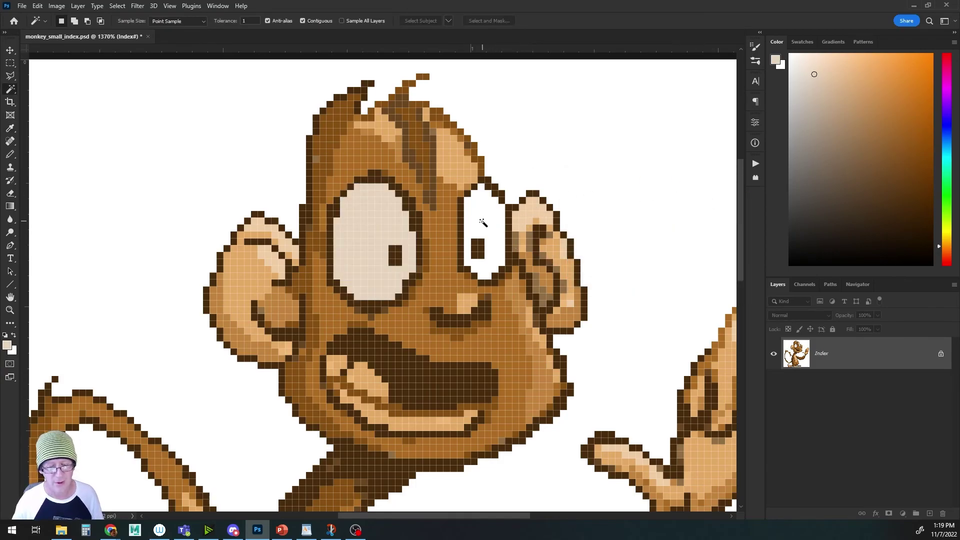
Select the white of the monkey's smaller eye, fill it with the beige foreground color, and deselect it
left_click(483, 229)
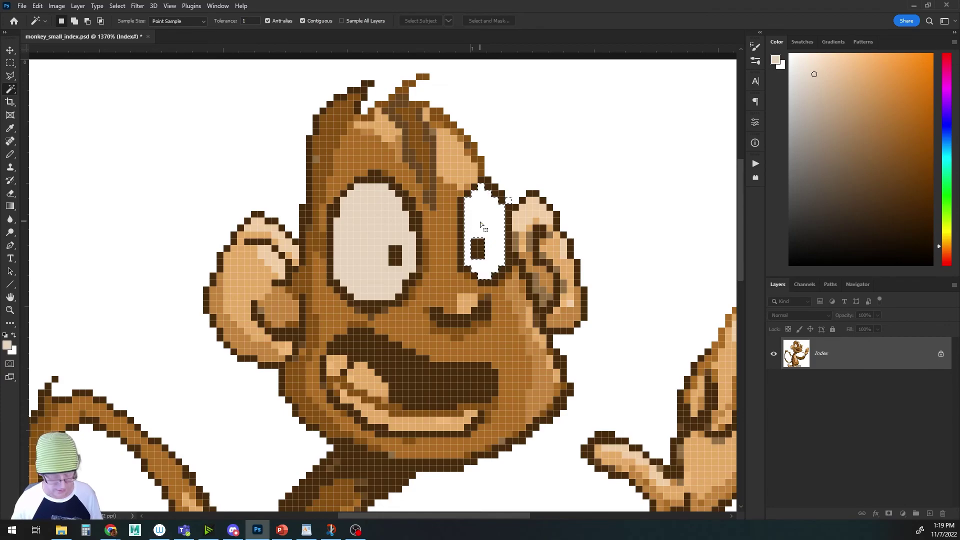
key("i")
key("shift+F5")
left_click(721, 200)
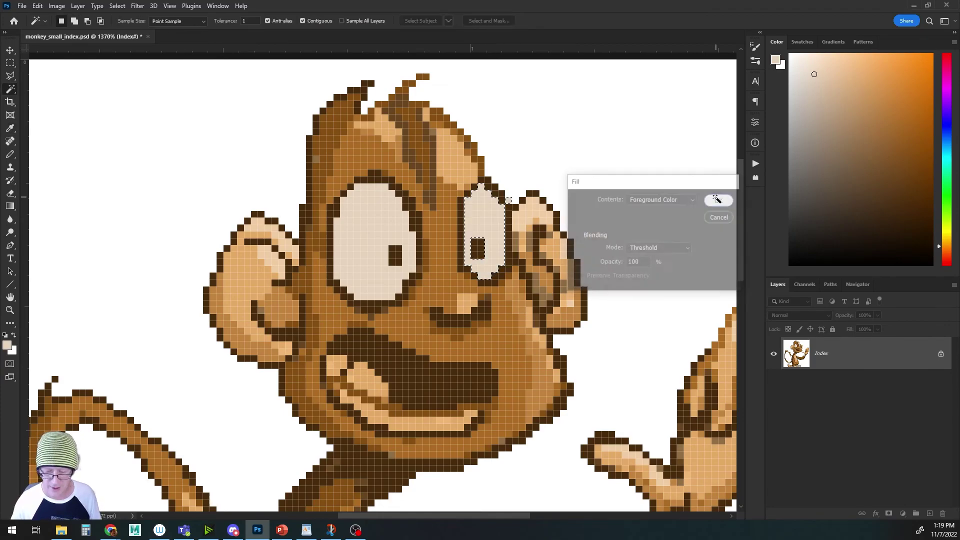
key("ctrl+d")
Return to the Pencil tool and sample white from the background beside the head as the foreground color
key("w")
key("b")
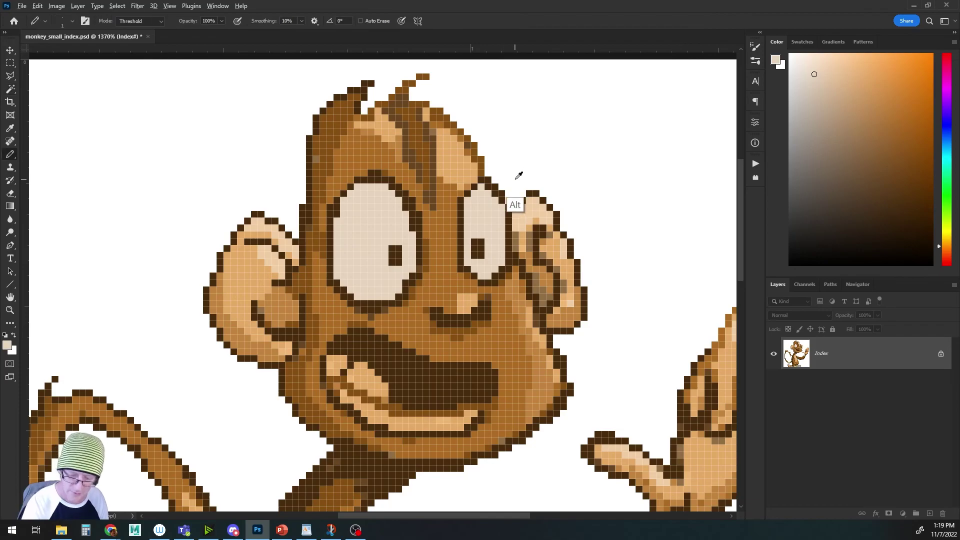
left_click(517, 184, "alt")
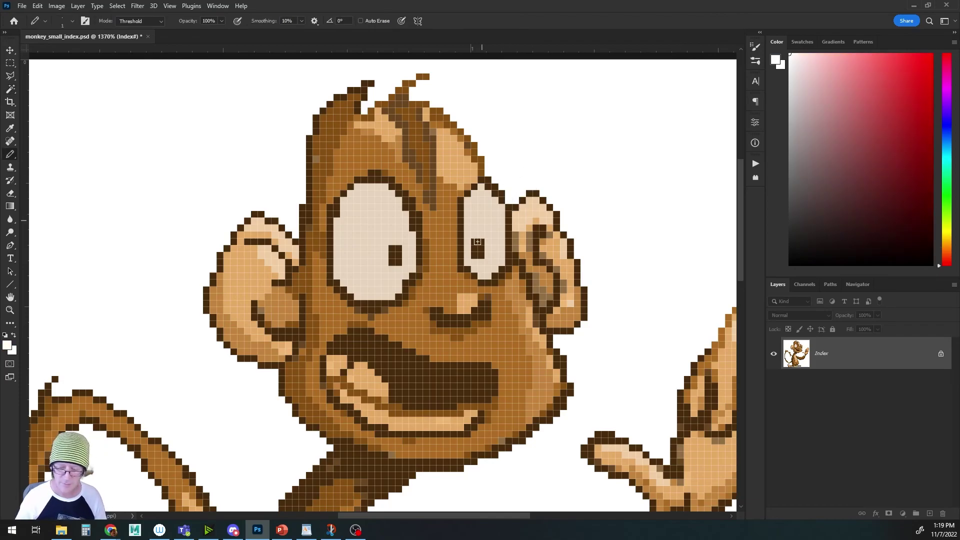
Check the whole monkey image's pixel dimensions and resolution in the Image Size settings, then dismiss them
scroll(478, 241, "down", 5)
left_click_drag(456, 358, 434, 312)
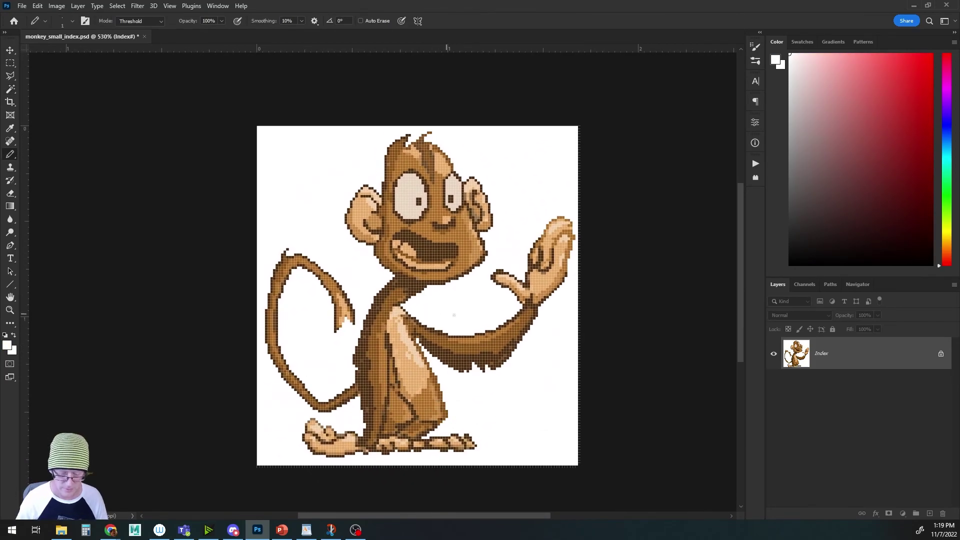
scroll(457, 310, "down", 2)
scroll(460, 309, "up", 3)
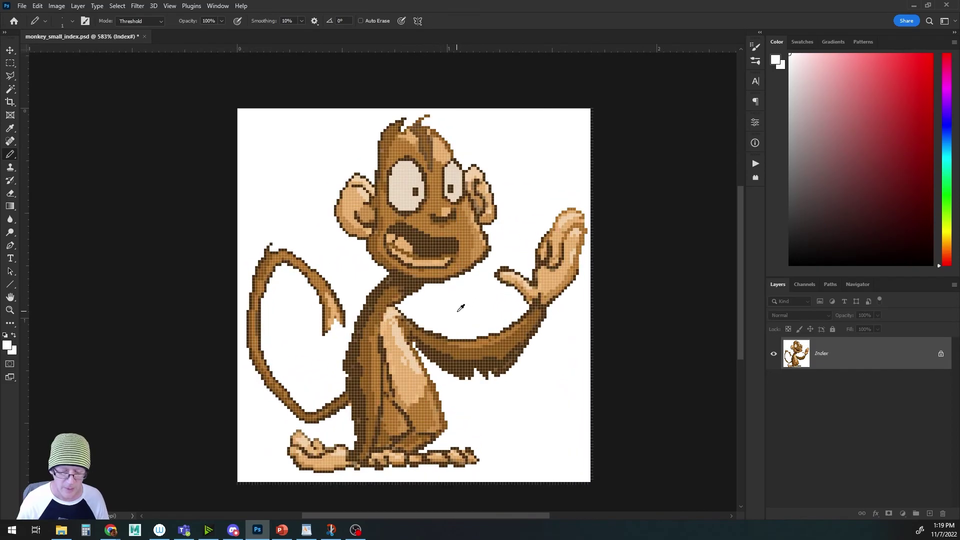
scroll(460, 308, "down", 6)
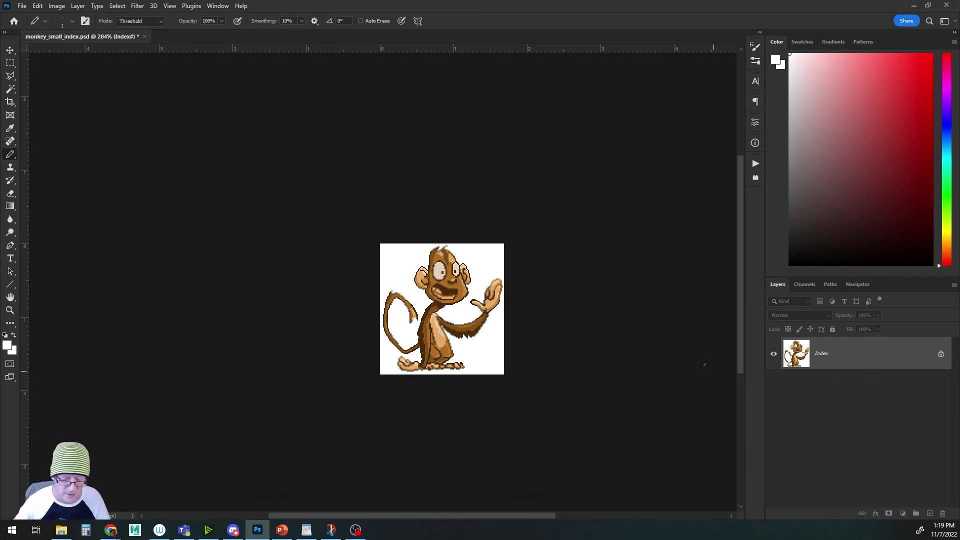
left_click(57, 6)
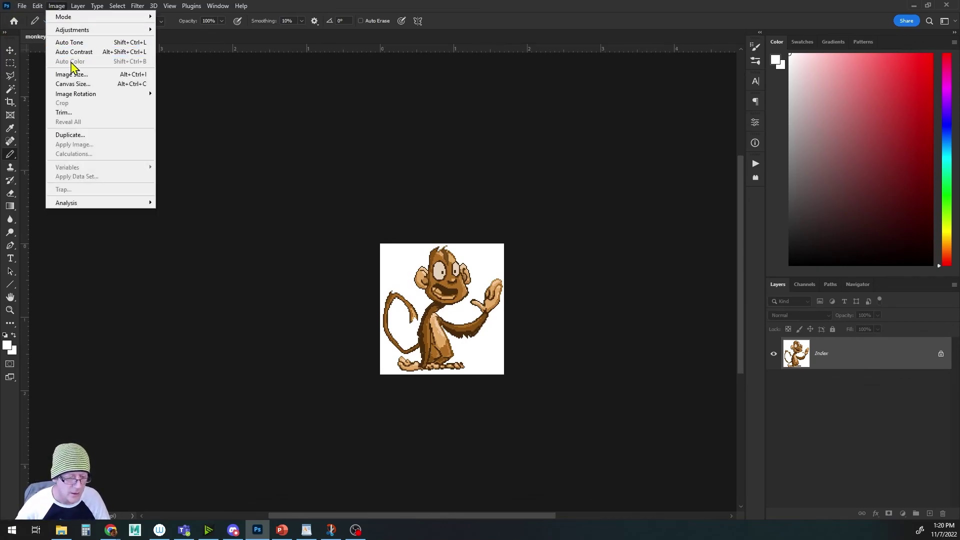
left_click(71, 74)
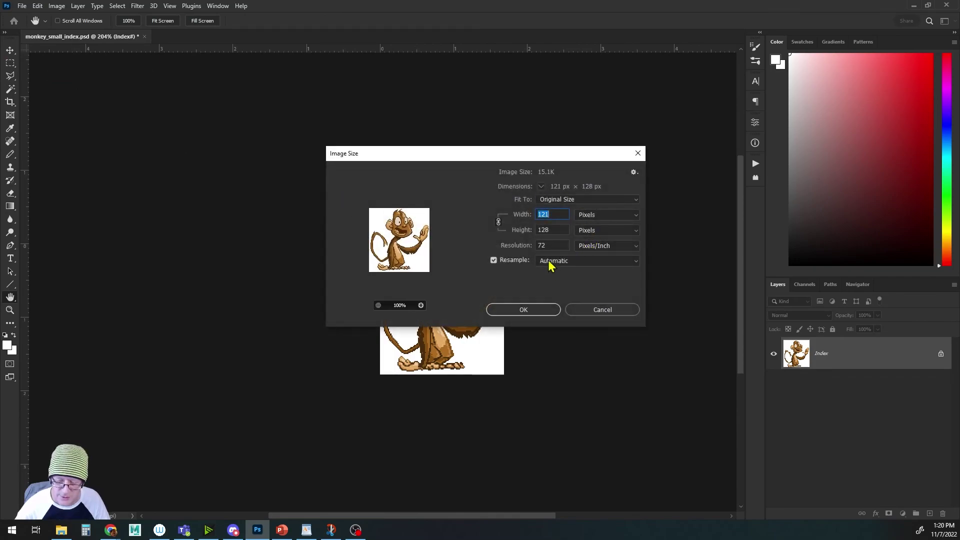
left_click(596, 311)
Examine the indexed image's color table for used and freed red entries, close it, and review the whole monkey
left_click(58, 7)
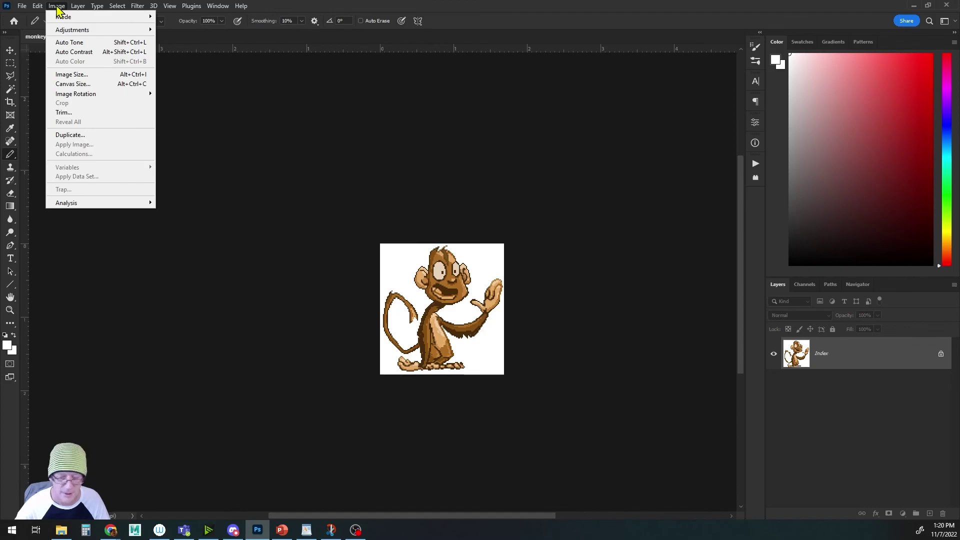
mouse_move(62, 18)
left_click(183, 129)
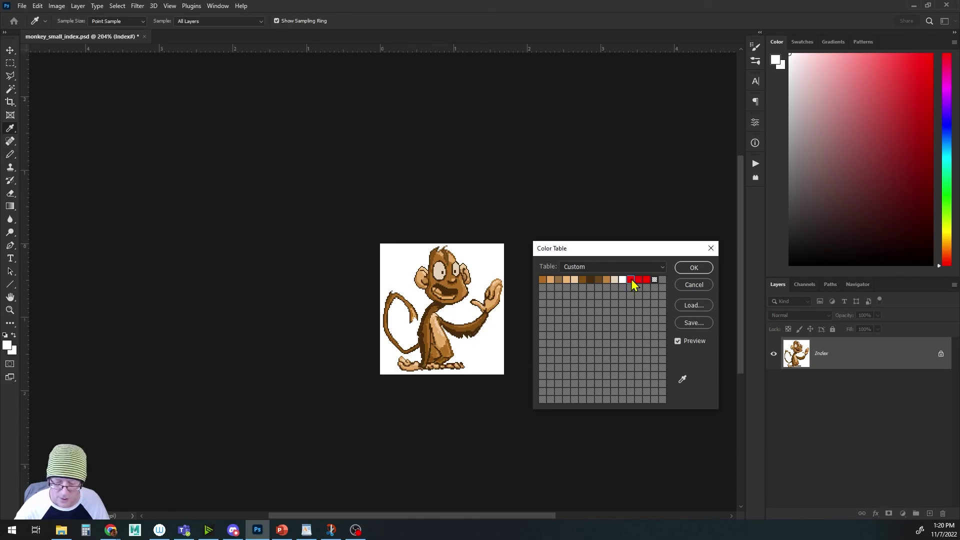
left_click(695, 270)
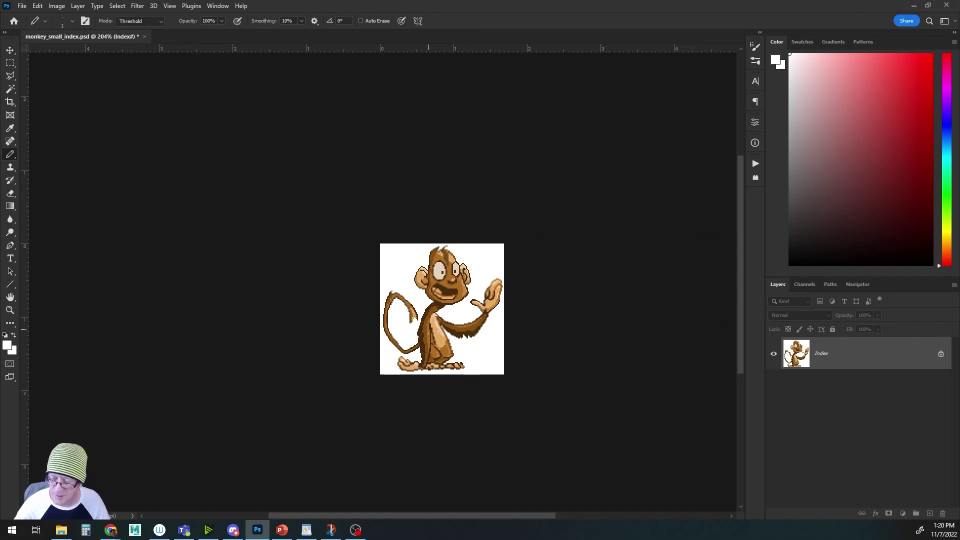
scroll(415, 254, "up", 5)
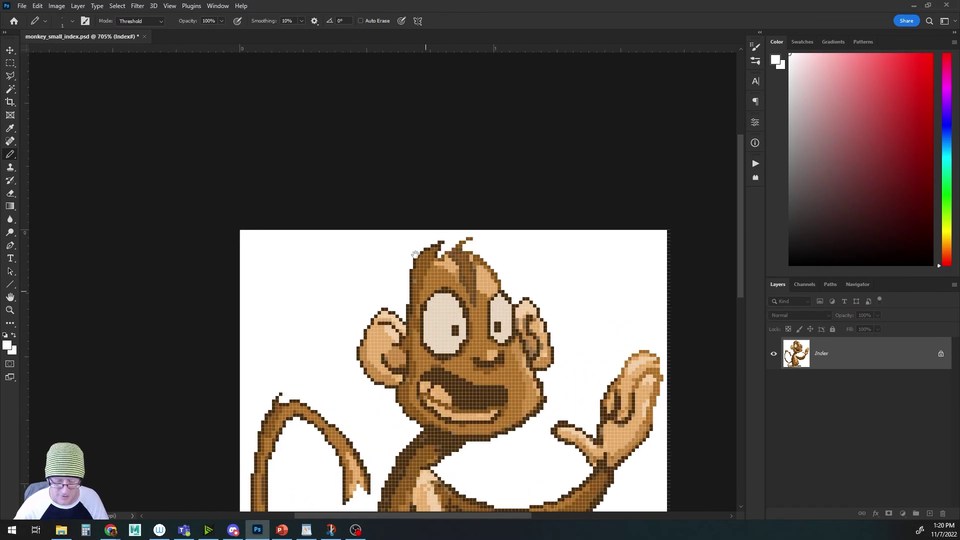
left_click_drag(436, 336, 391, 164)
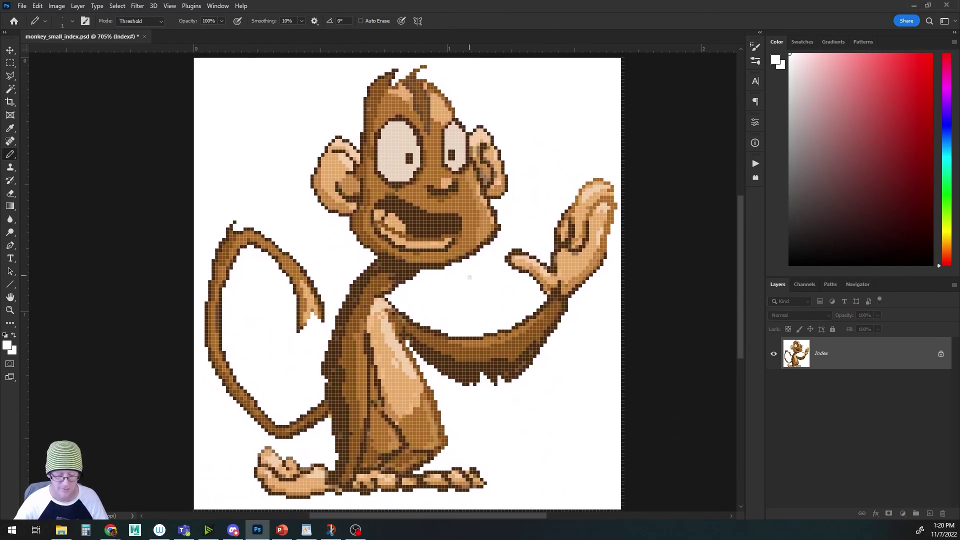
scroll(470, 277, "down", 3)
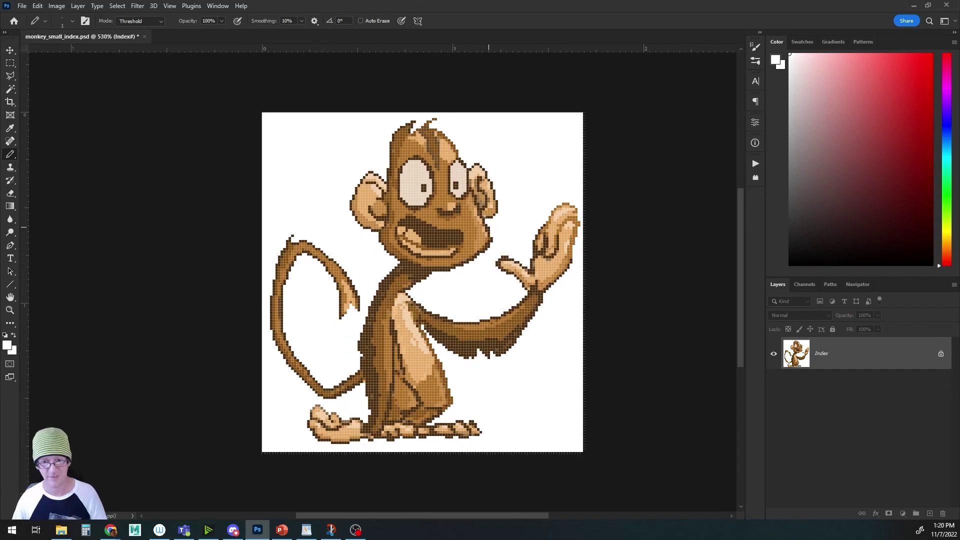